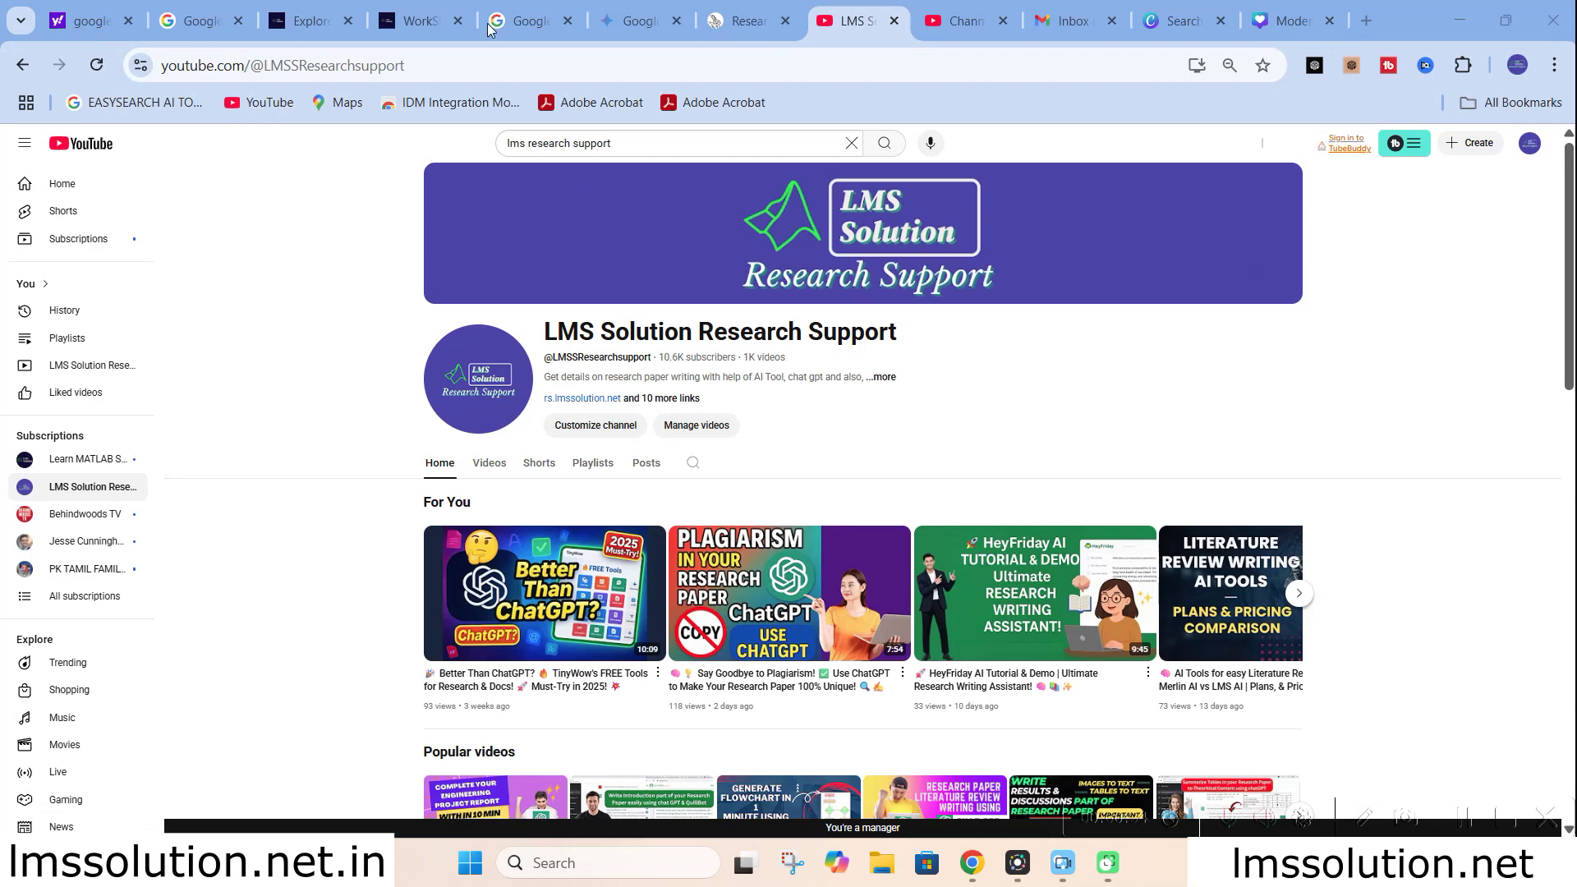
Open the page of the online workshop "How to Write a Journal Paper Using AI+" on the LMS Solution site
click(425, 8)
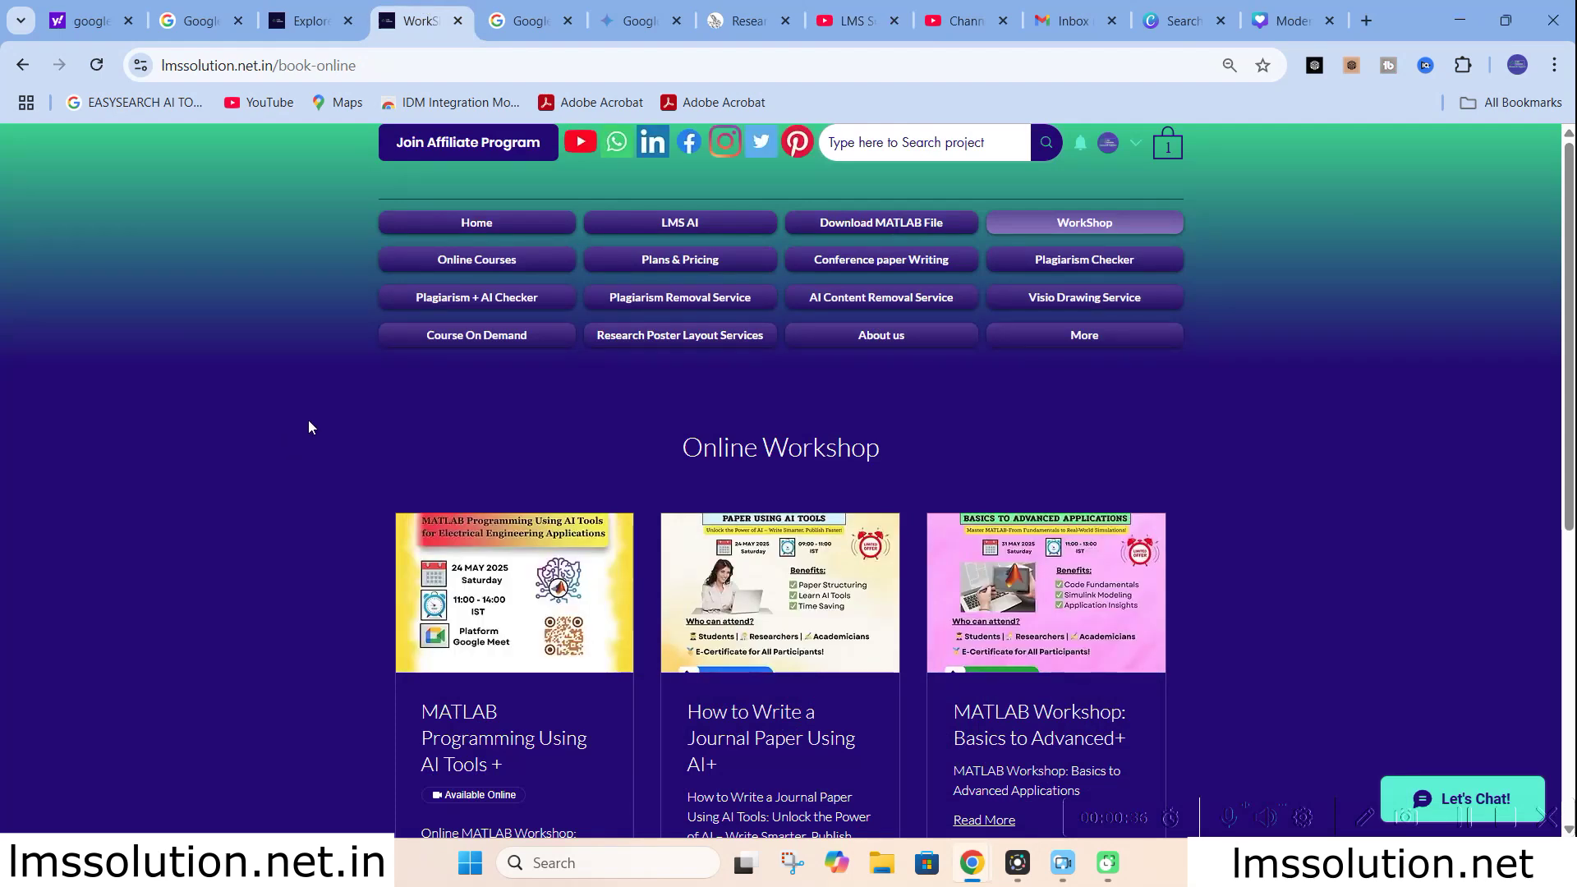
scroll(493, 533, down, 1)
click(748, 623)
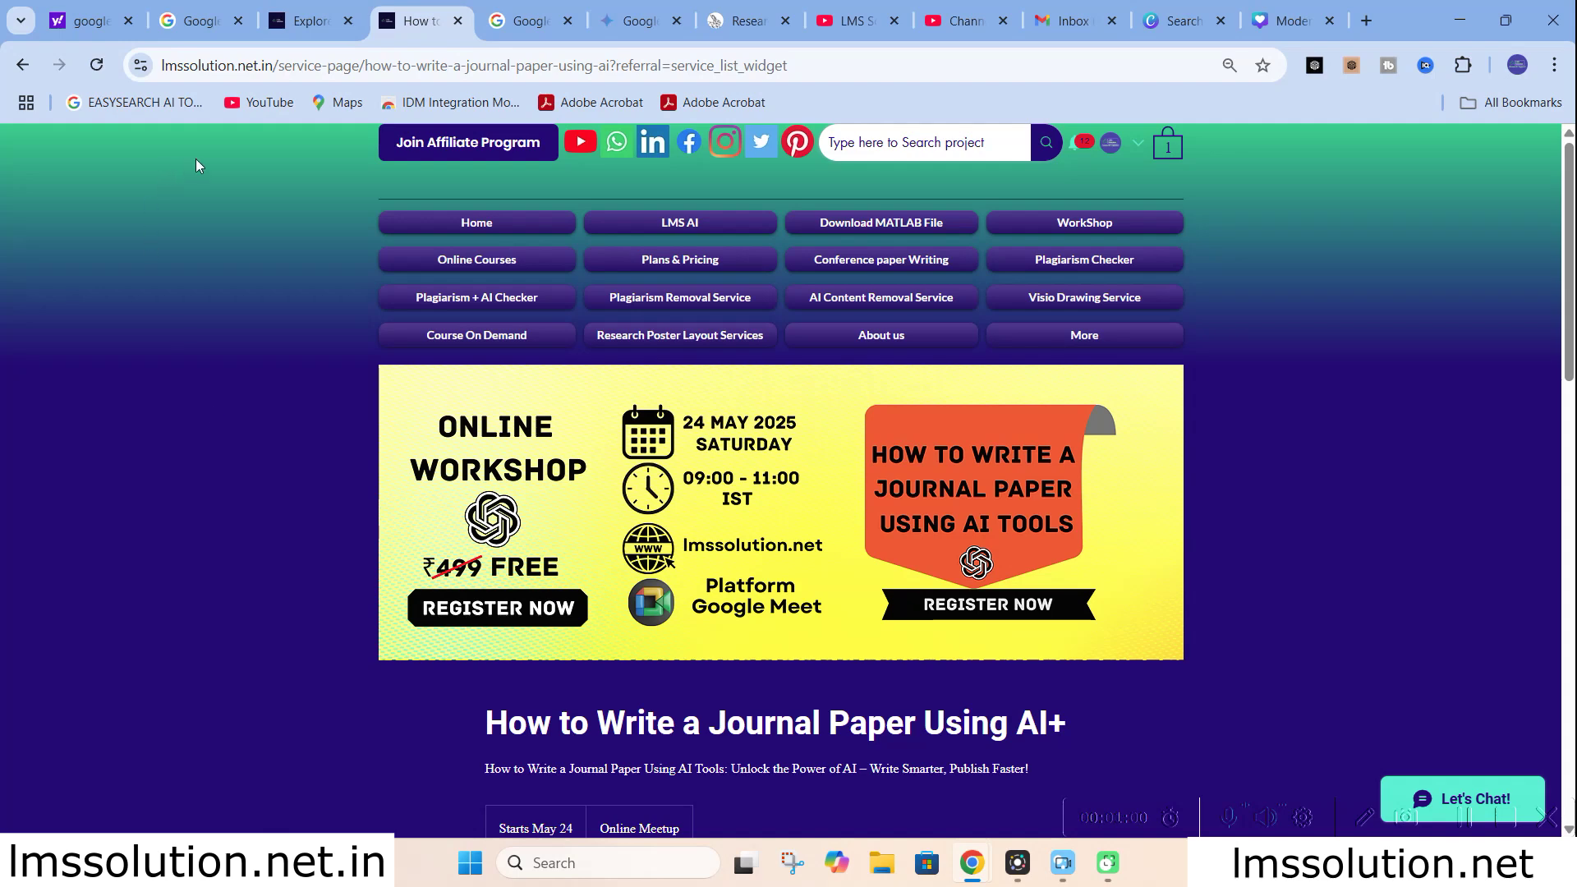
Switch to ResearchRabbit and search for papers on "machine learning" to add to the Untitled Collection
click(730, 9)
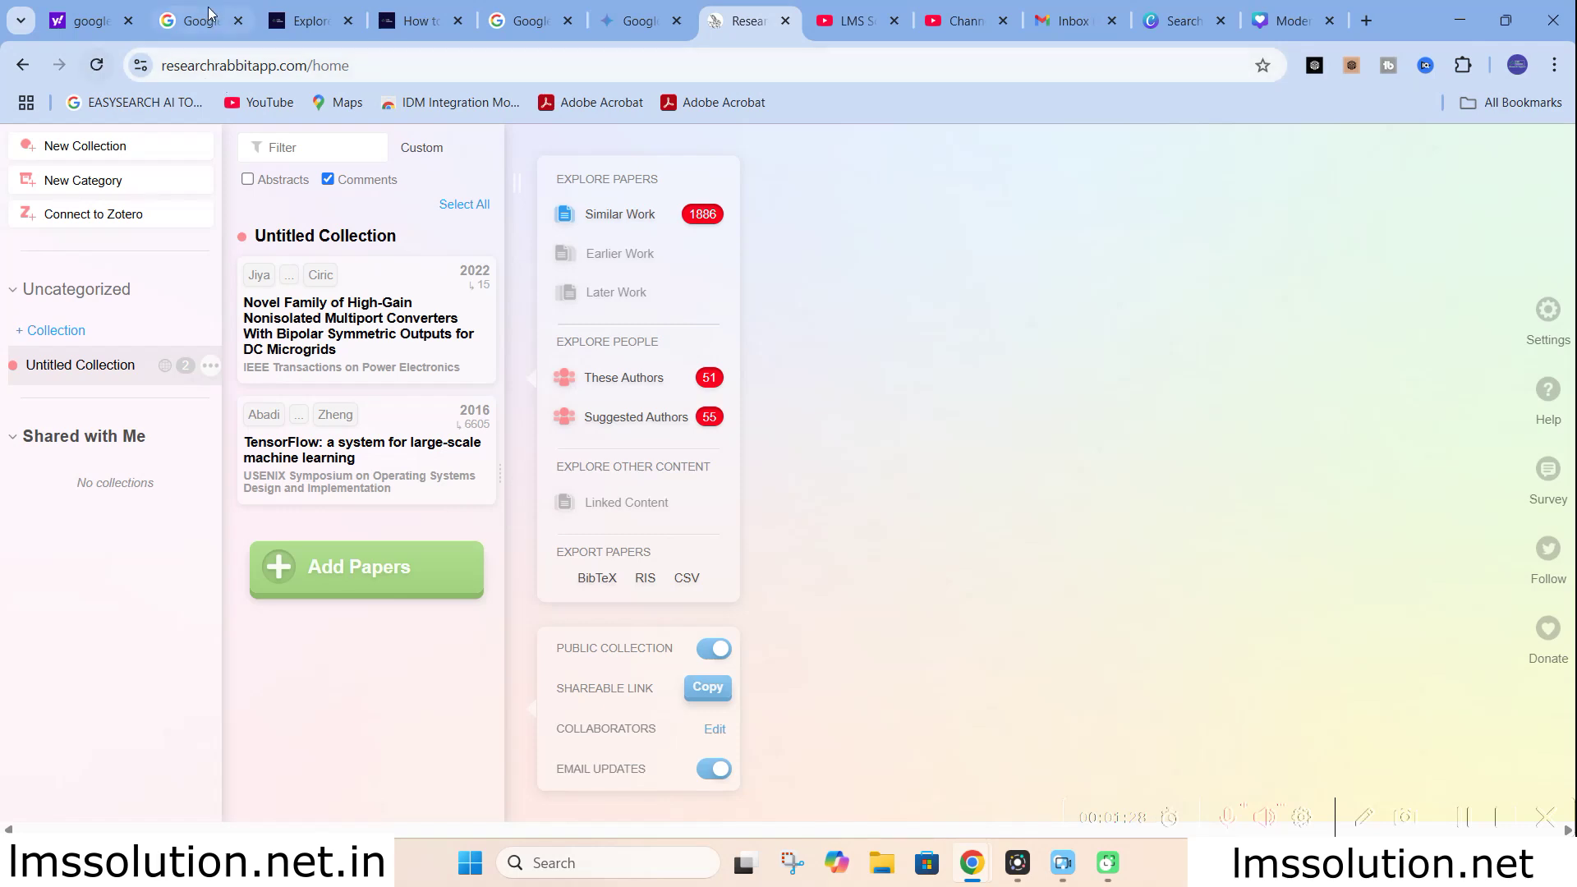
click(313, 567)
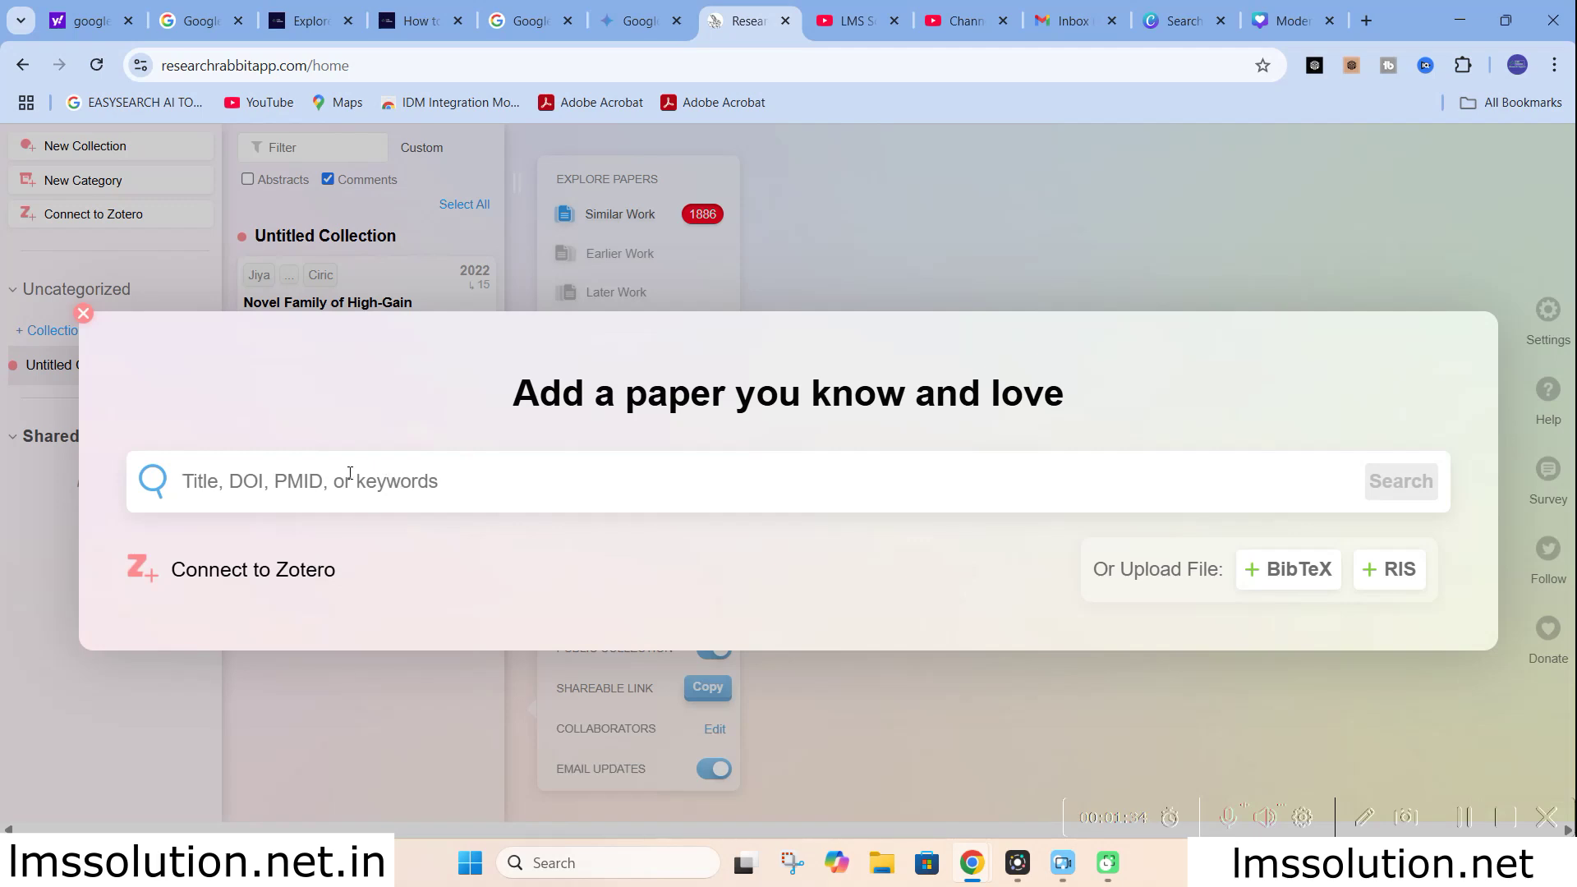
text(ma)
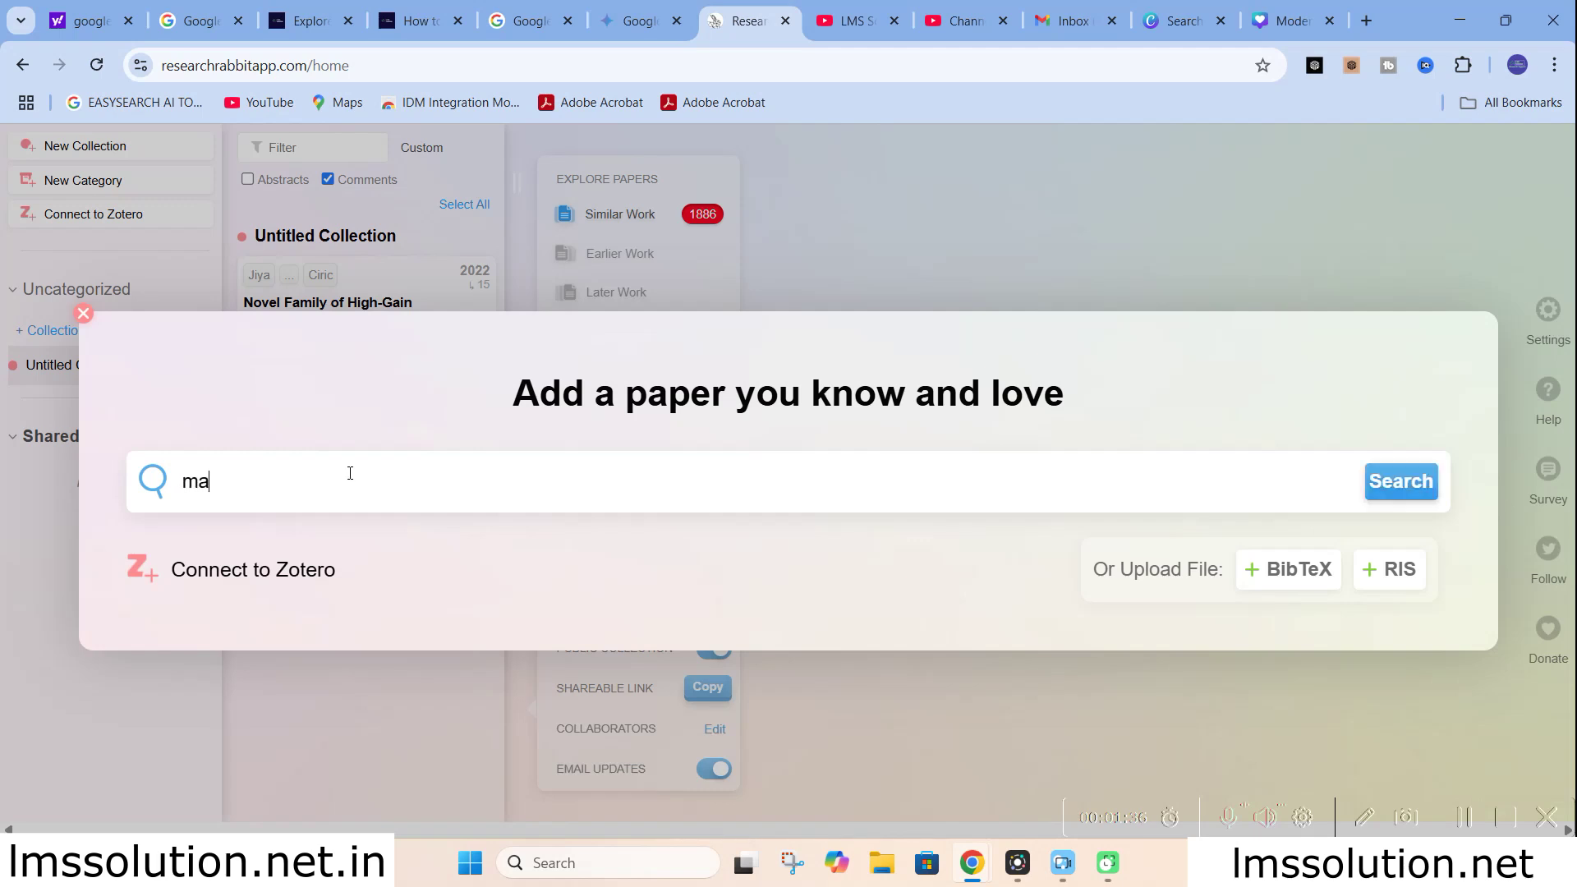
text(chine learning)
key(Return)
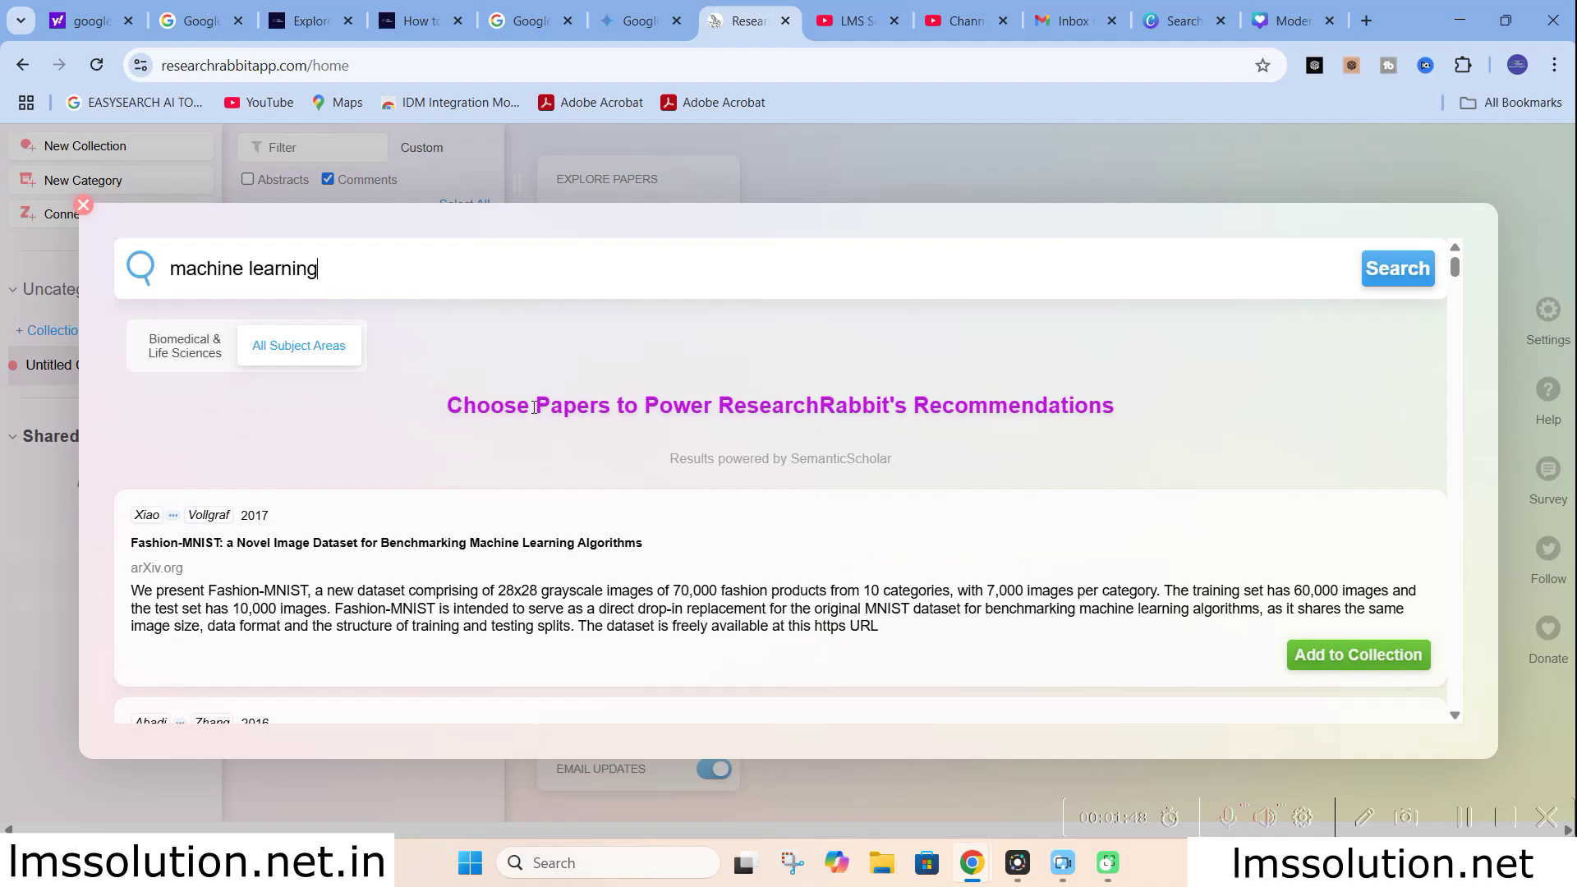
Add the 2015 paper "Convolutional LSTM Network: A Machine Learning Approach for Precipitation Nowcasting" to the collection and close the search
scroll(952, 440, down, 3)
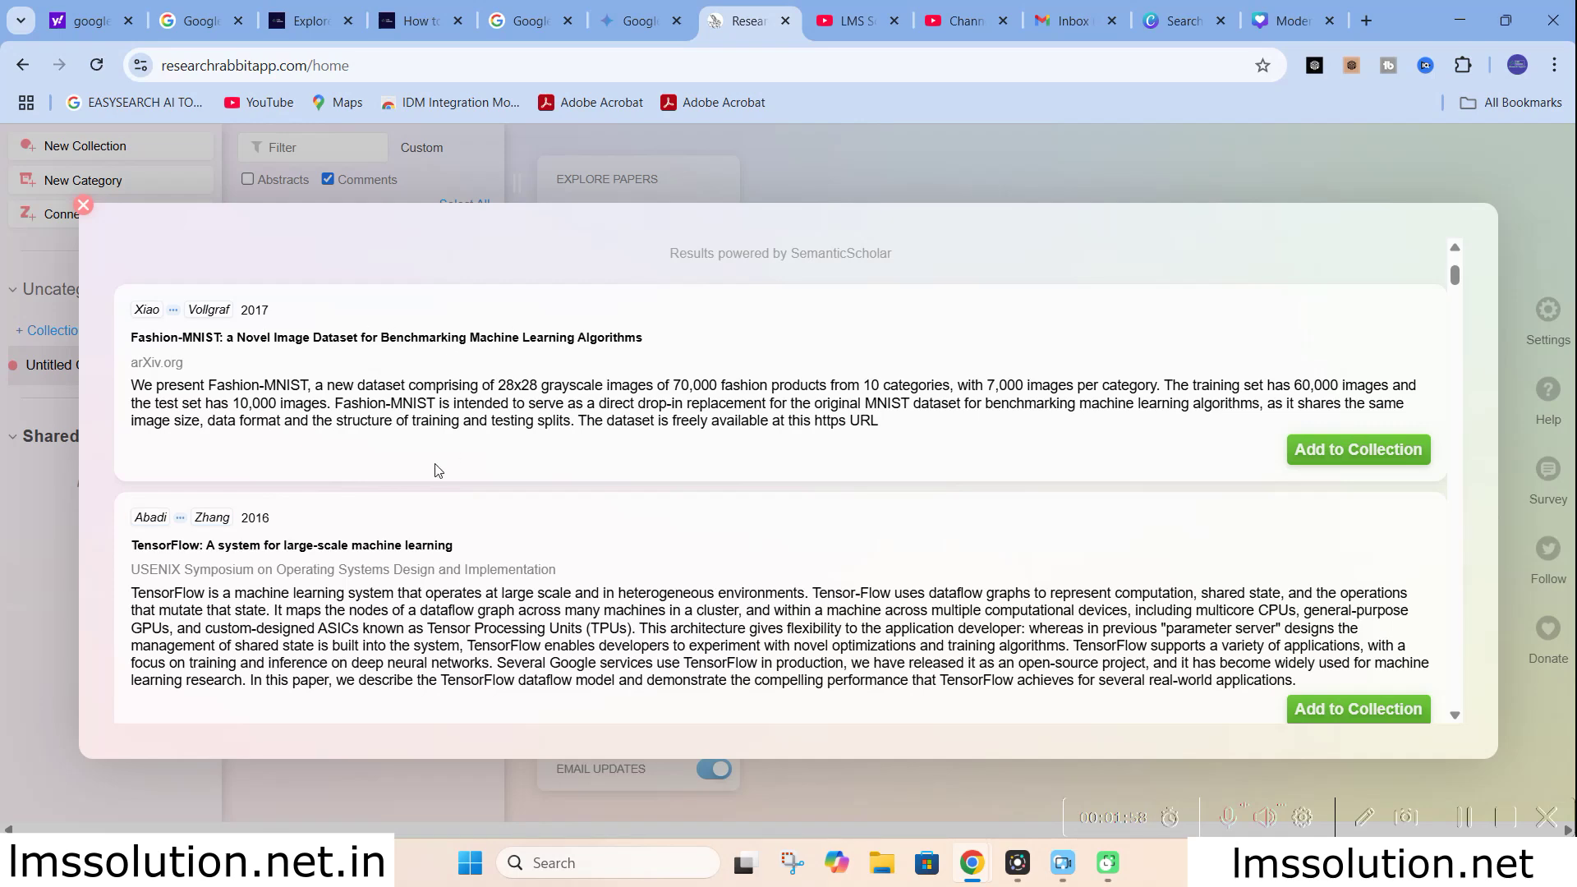
scroll(450, 451, down, 3)
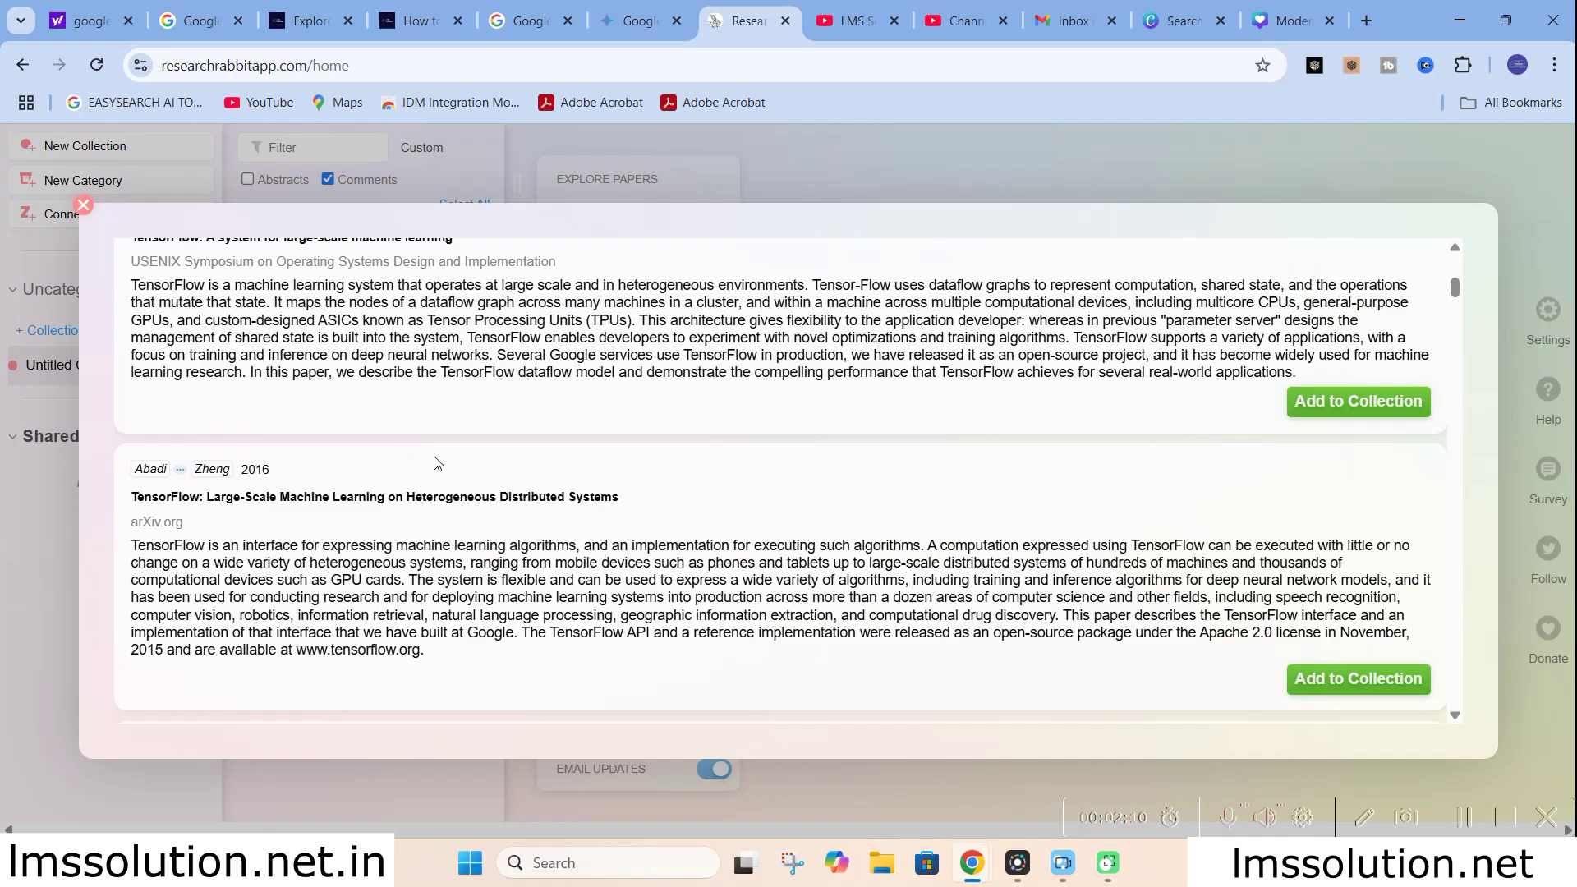
scroll(520, 444, up, 5)
scroll(501, 454, down, 8)
scroll(501, 455, down, 5)
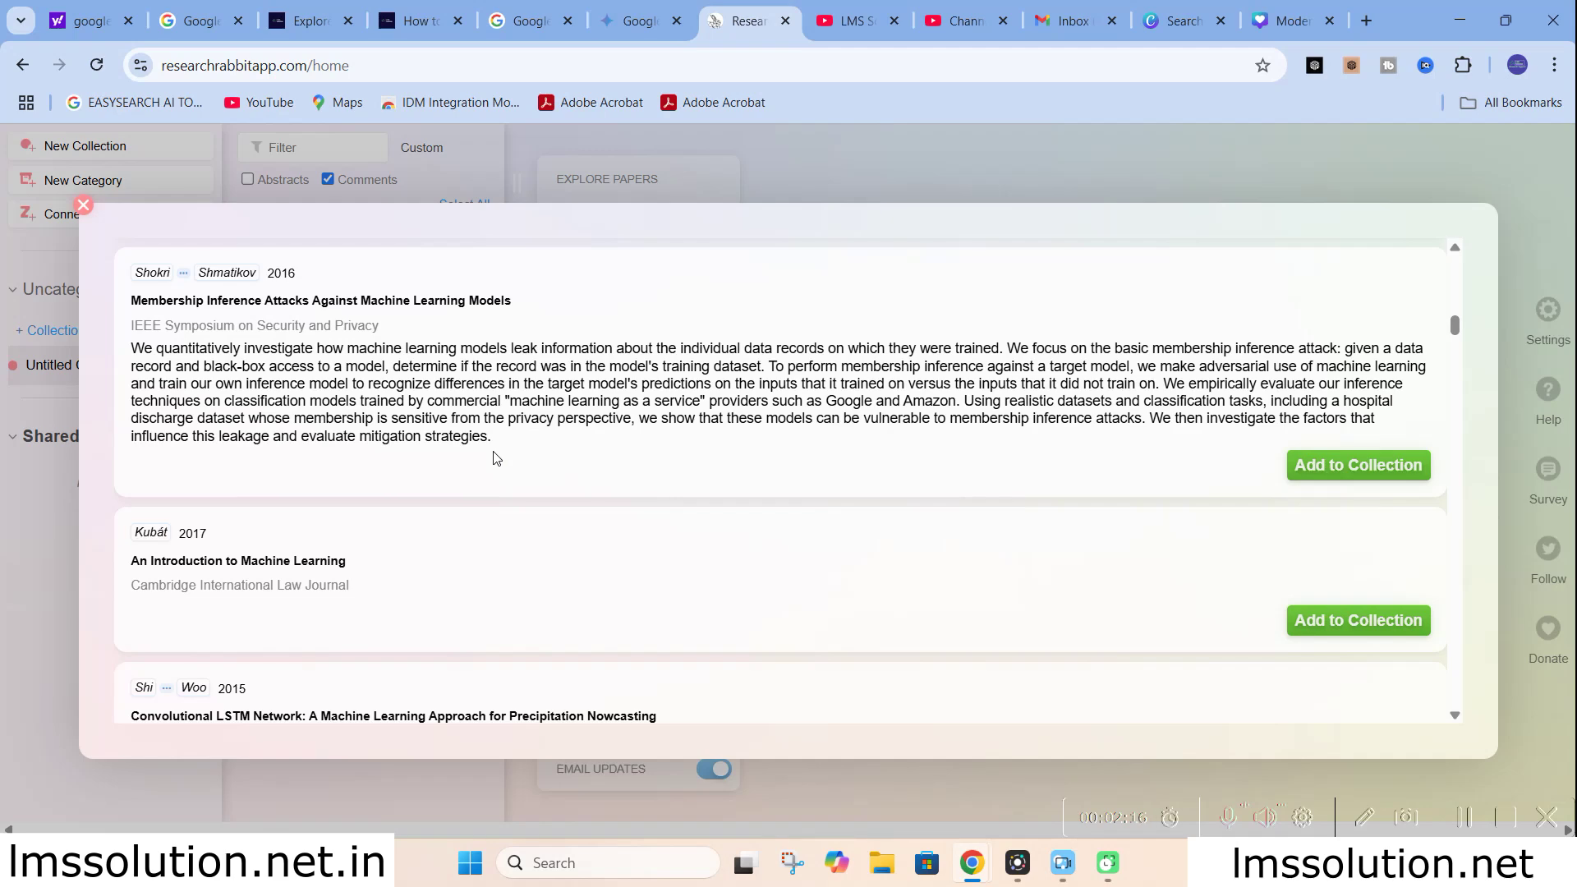
scroll(495, 457, down, 2)
scroll(495, 458, down, 1)
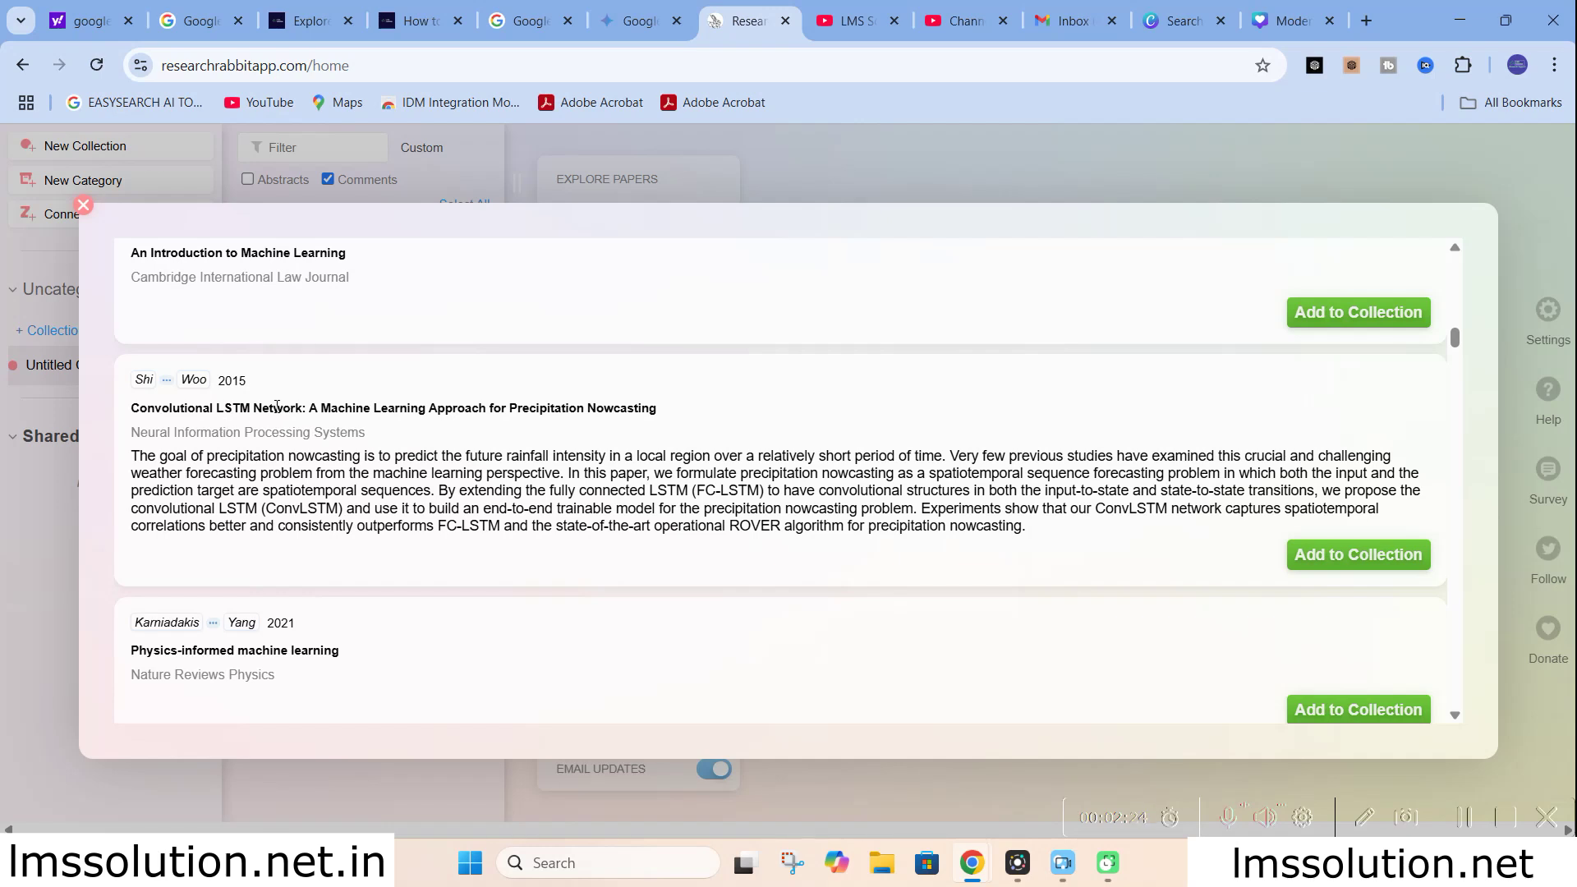
click(1315, 565)
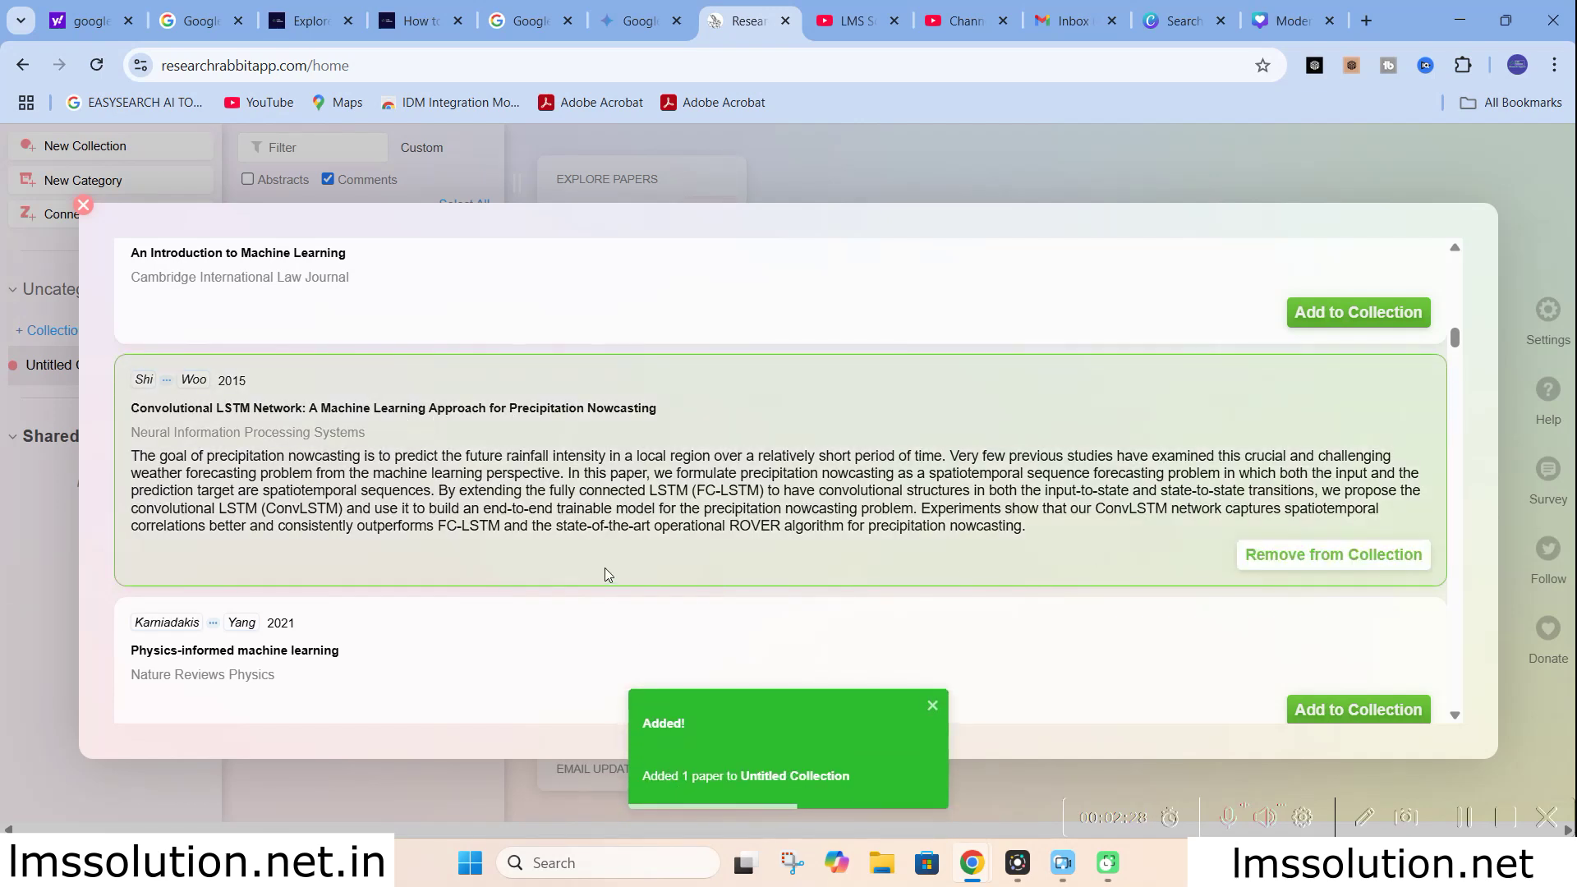
click(932, 705)
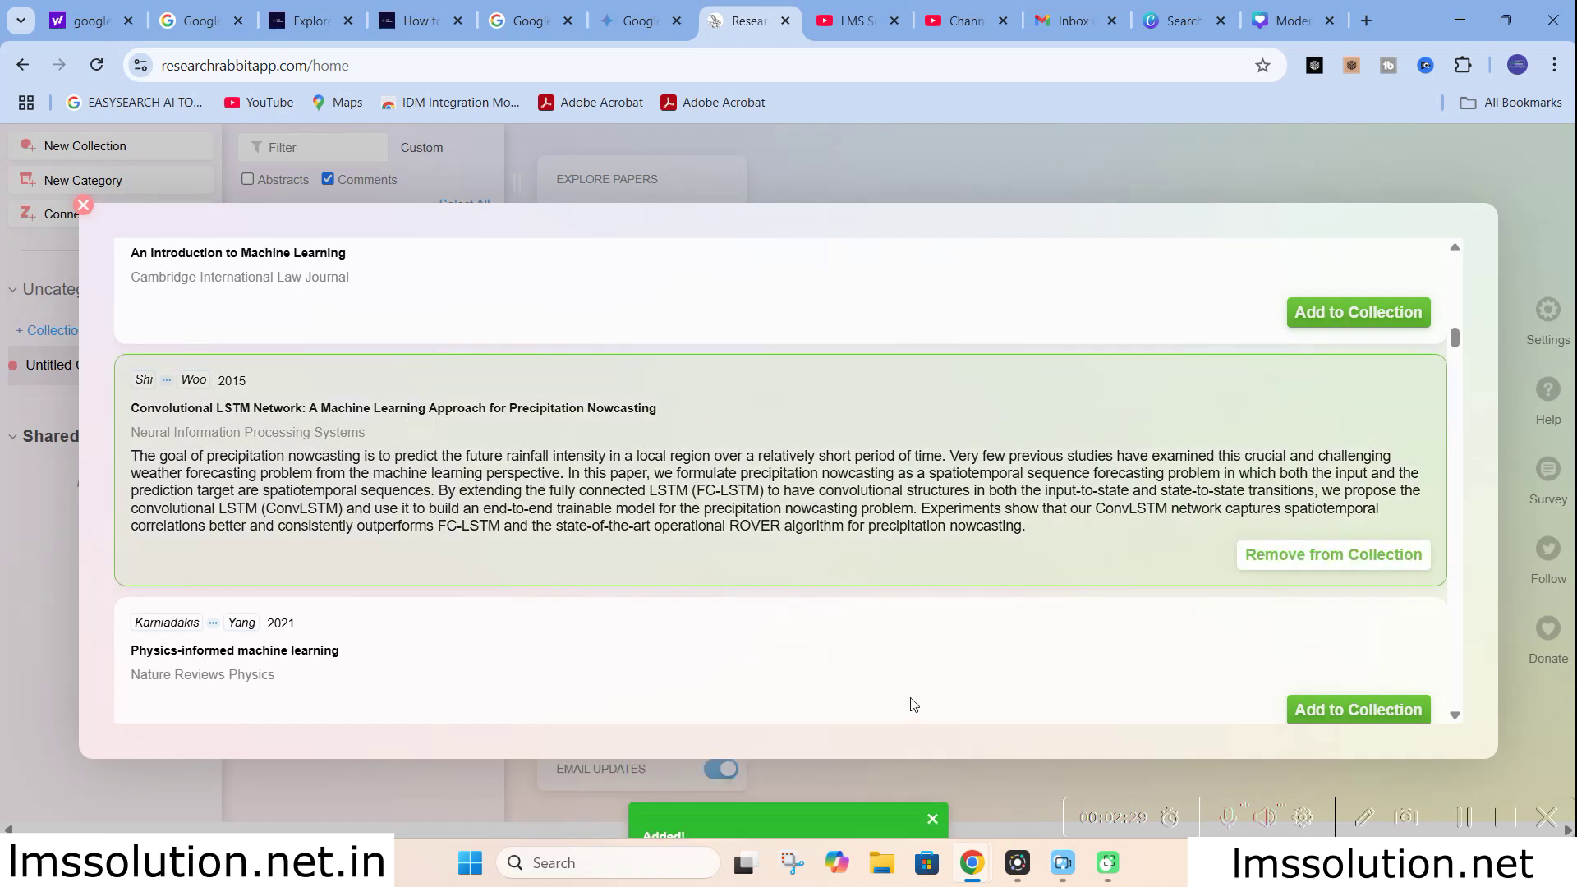
click(85, 204)
Open the Convolutional LSTM Network paper's details, view its Google Scholar entry, and return to ResearchRabbit
mouse_move(276, 530)
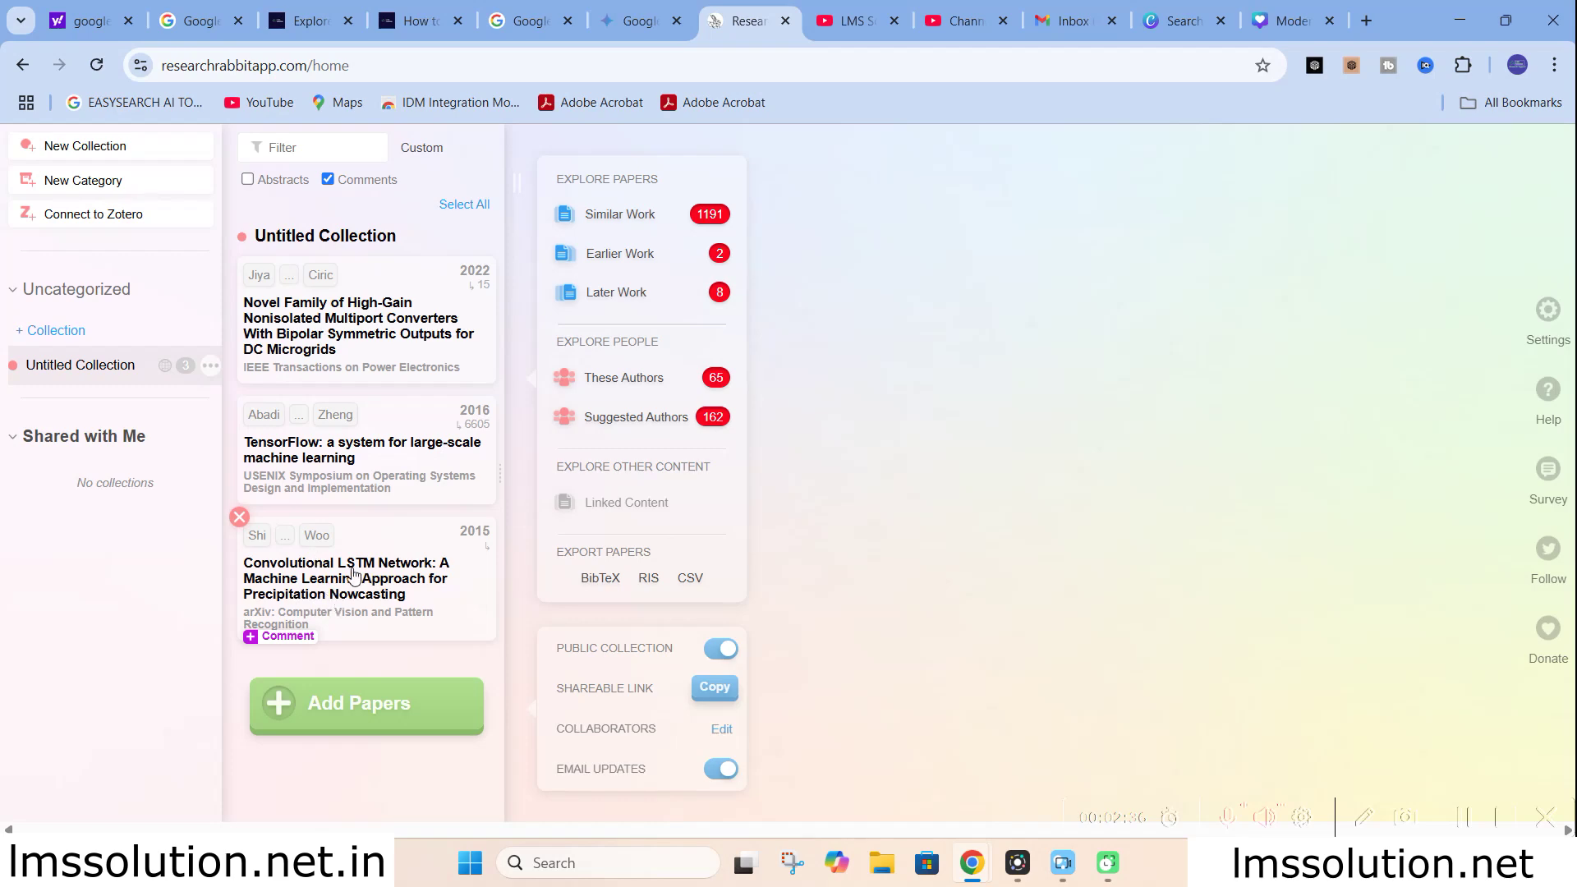
click(312, 588)
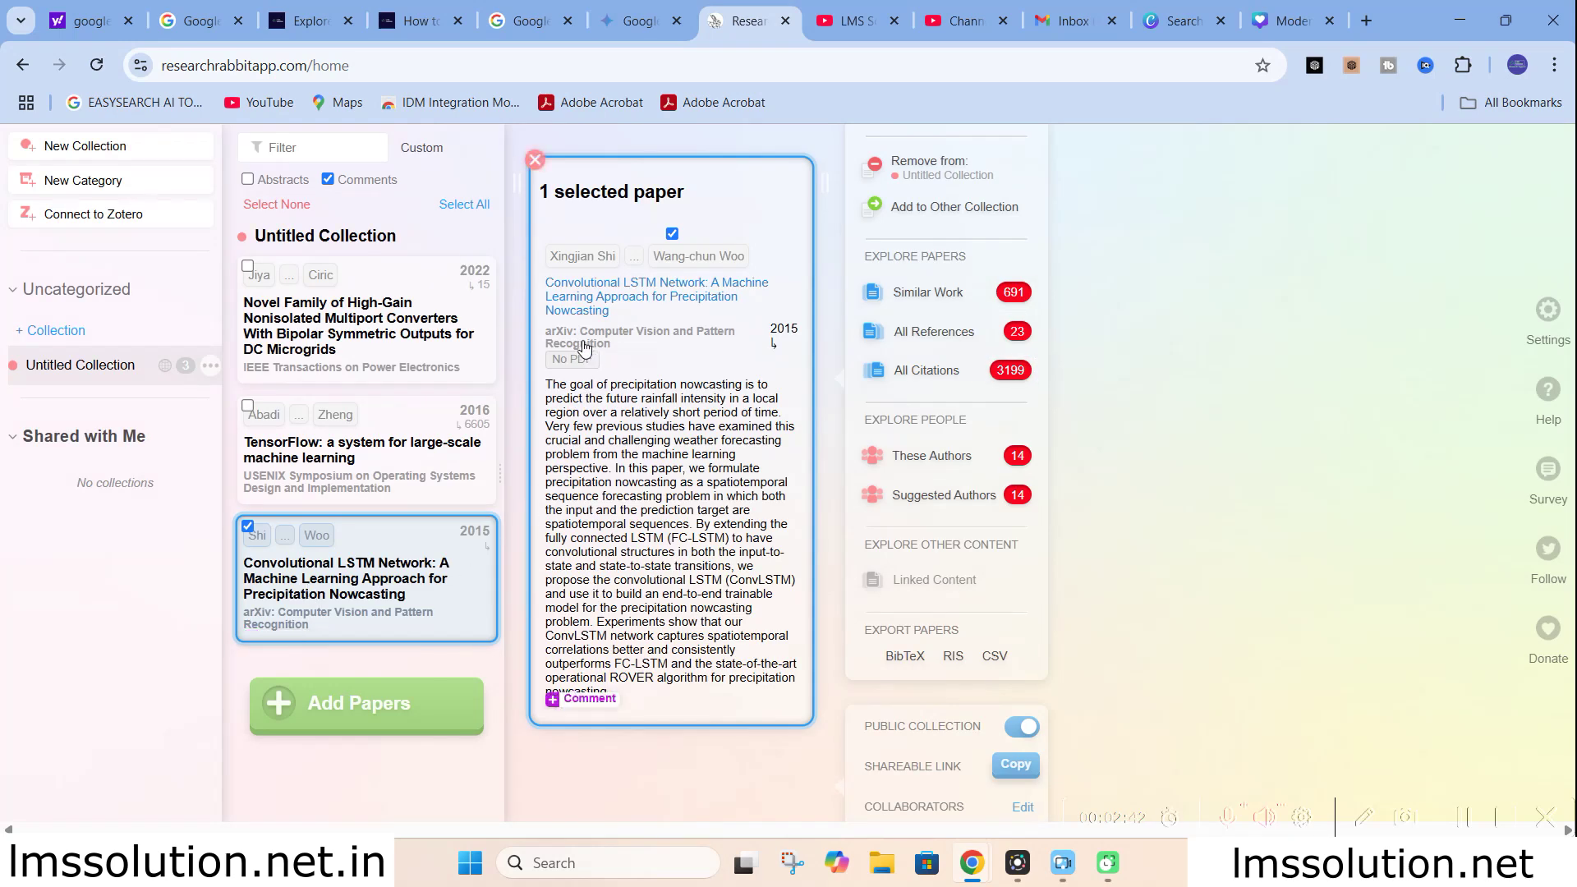
click(583, 293)
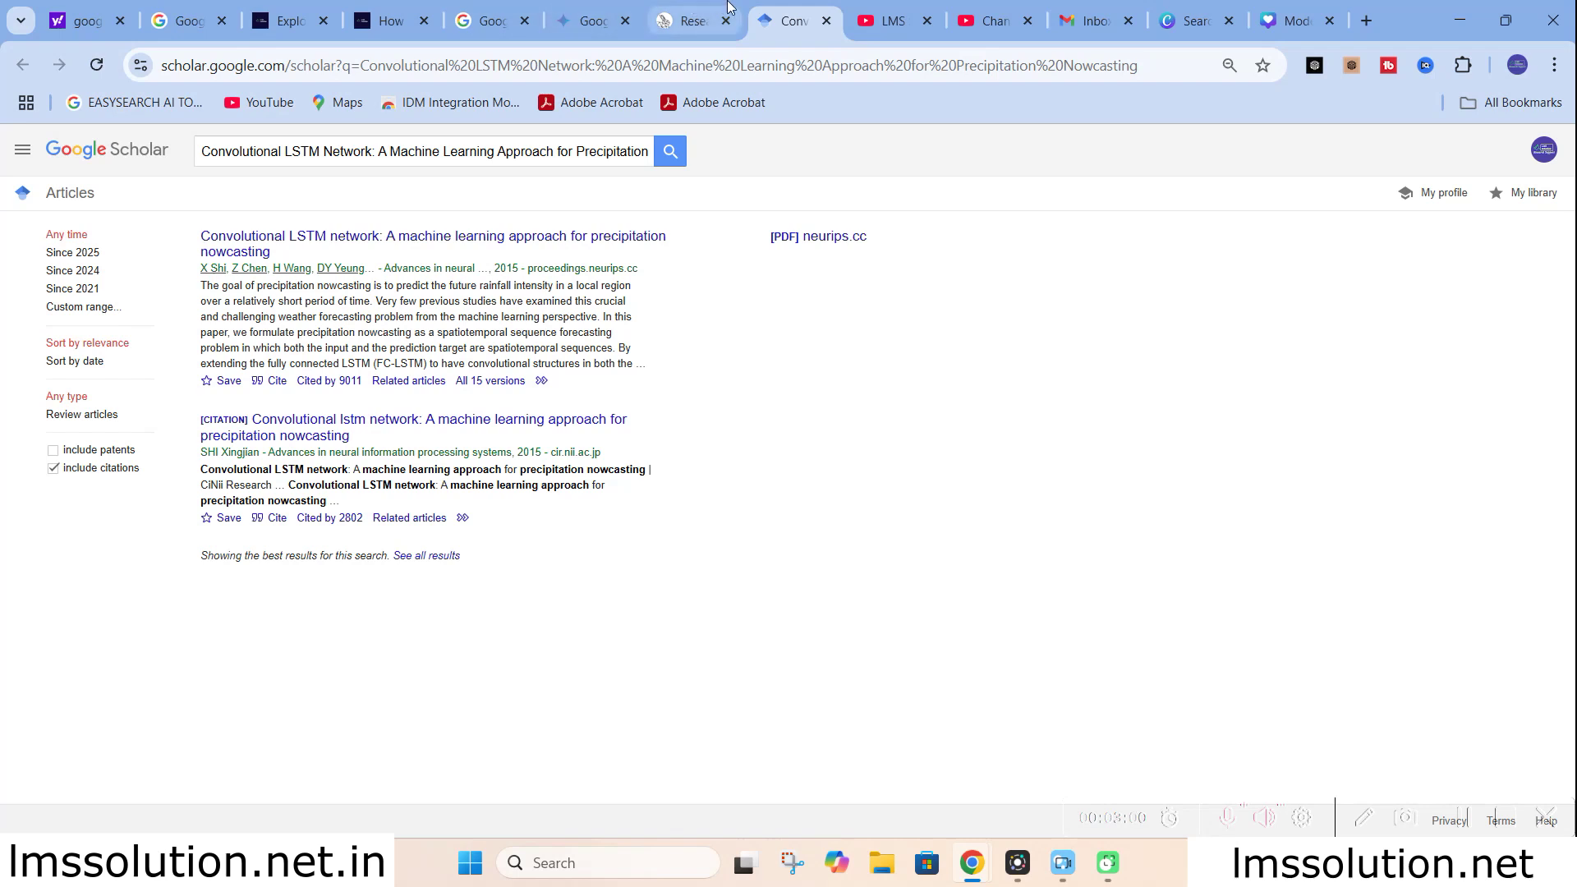
click(690, 21)
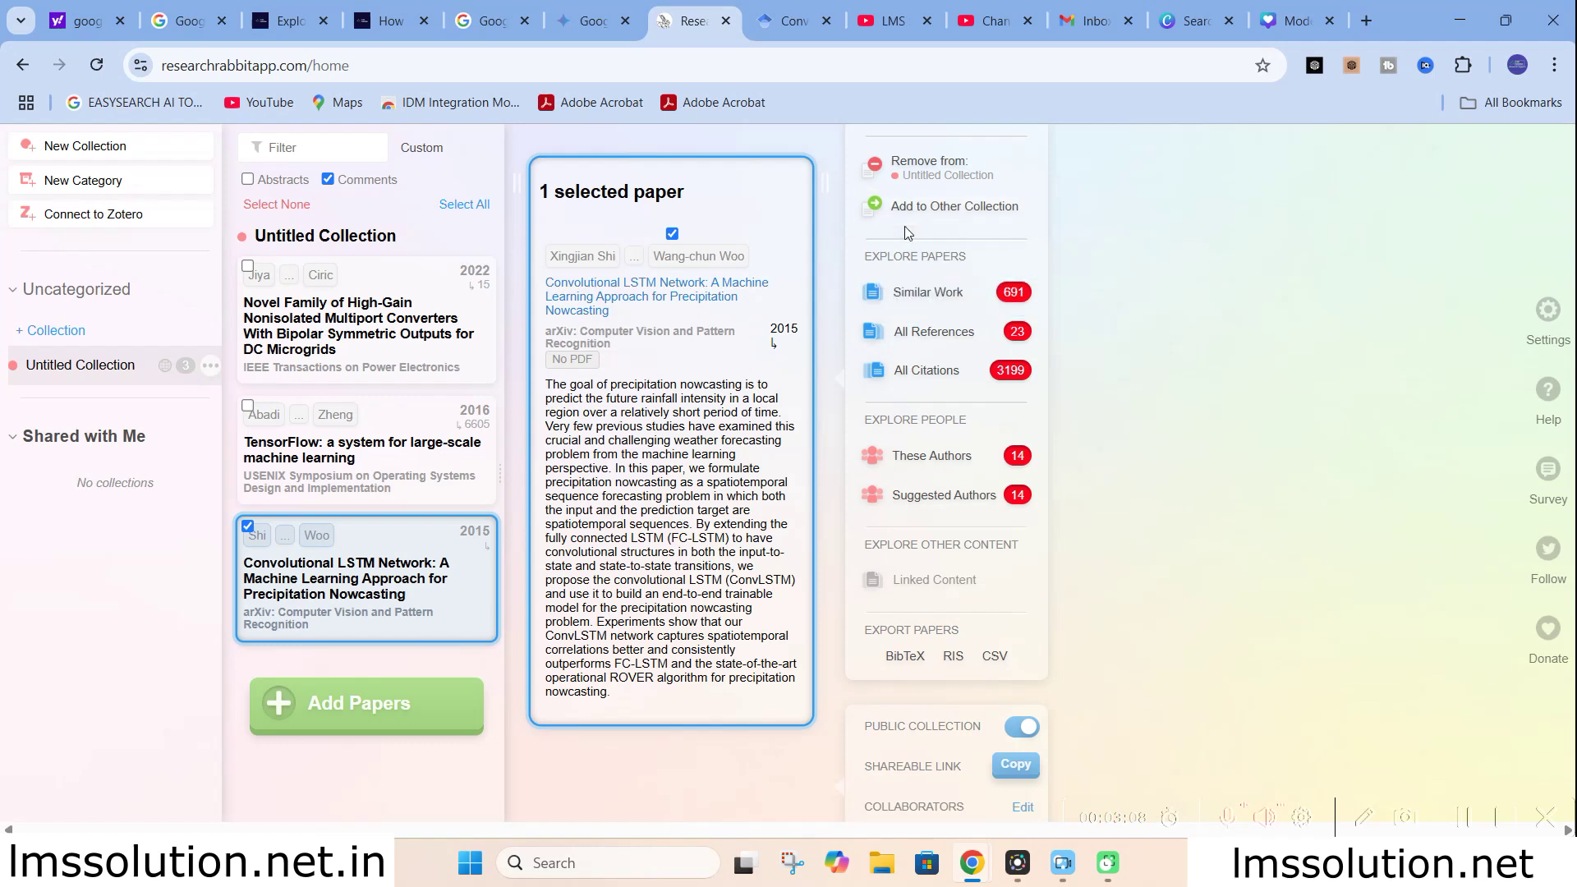
Show the similar work for the Convolutional LSTM paper and look through the listed papers with their connections graph
click(930, 294)
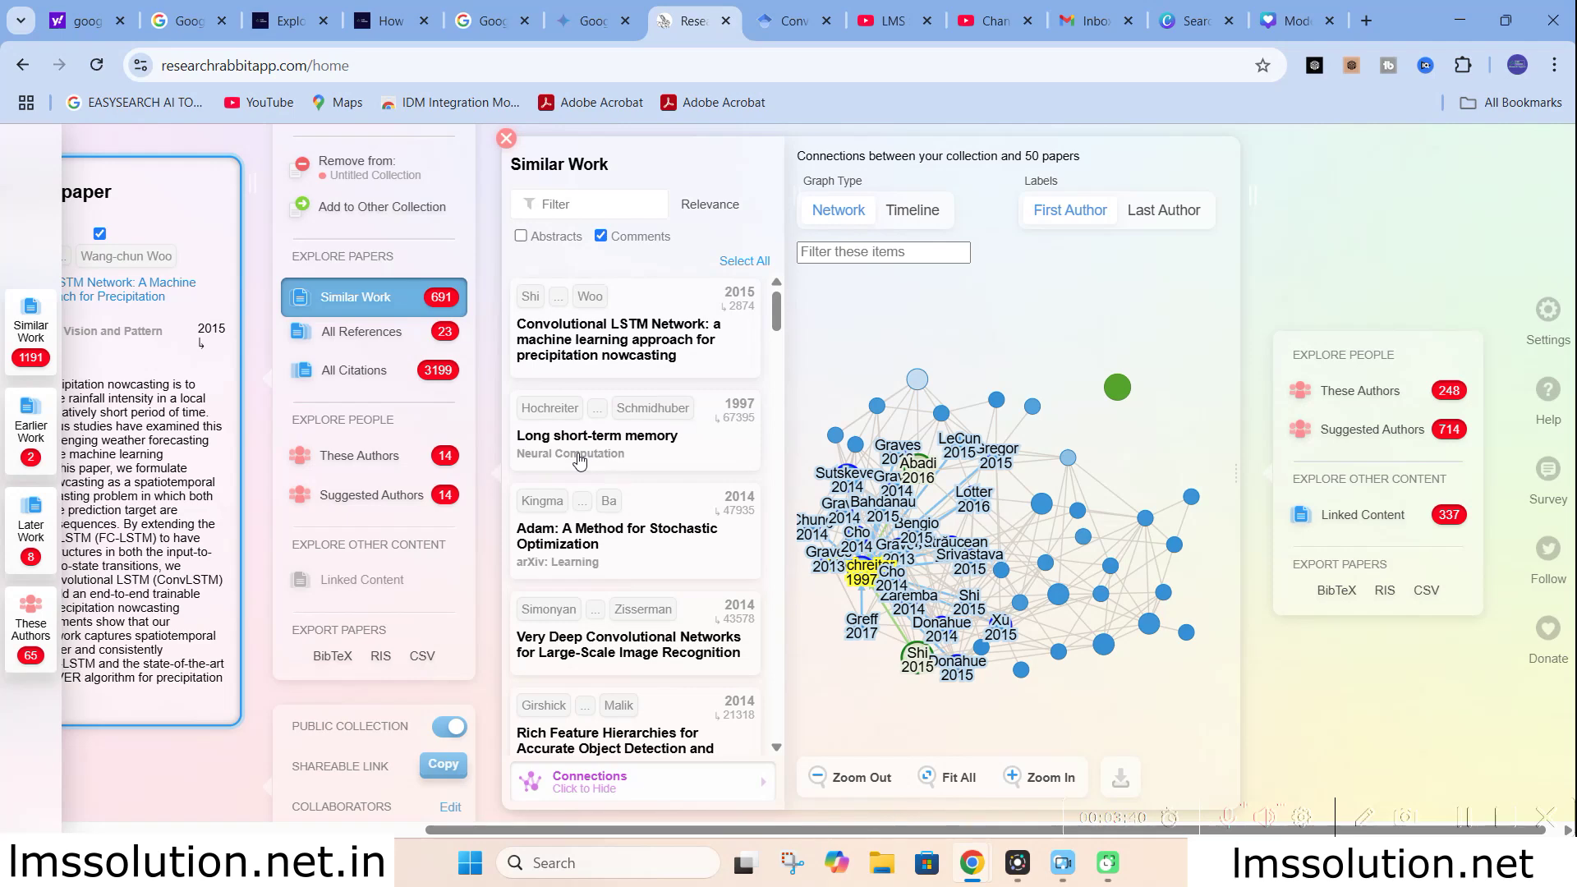
scroll(579, 462, down, 4)
scroll(579, 461, down, 1)
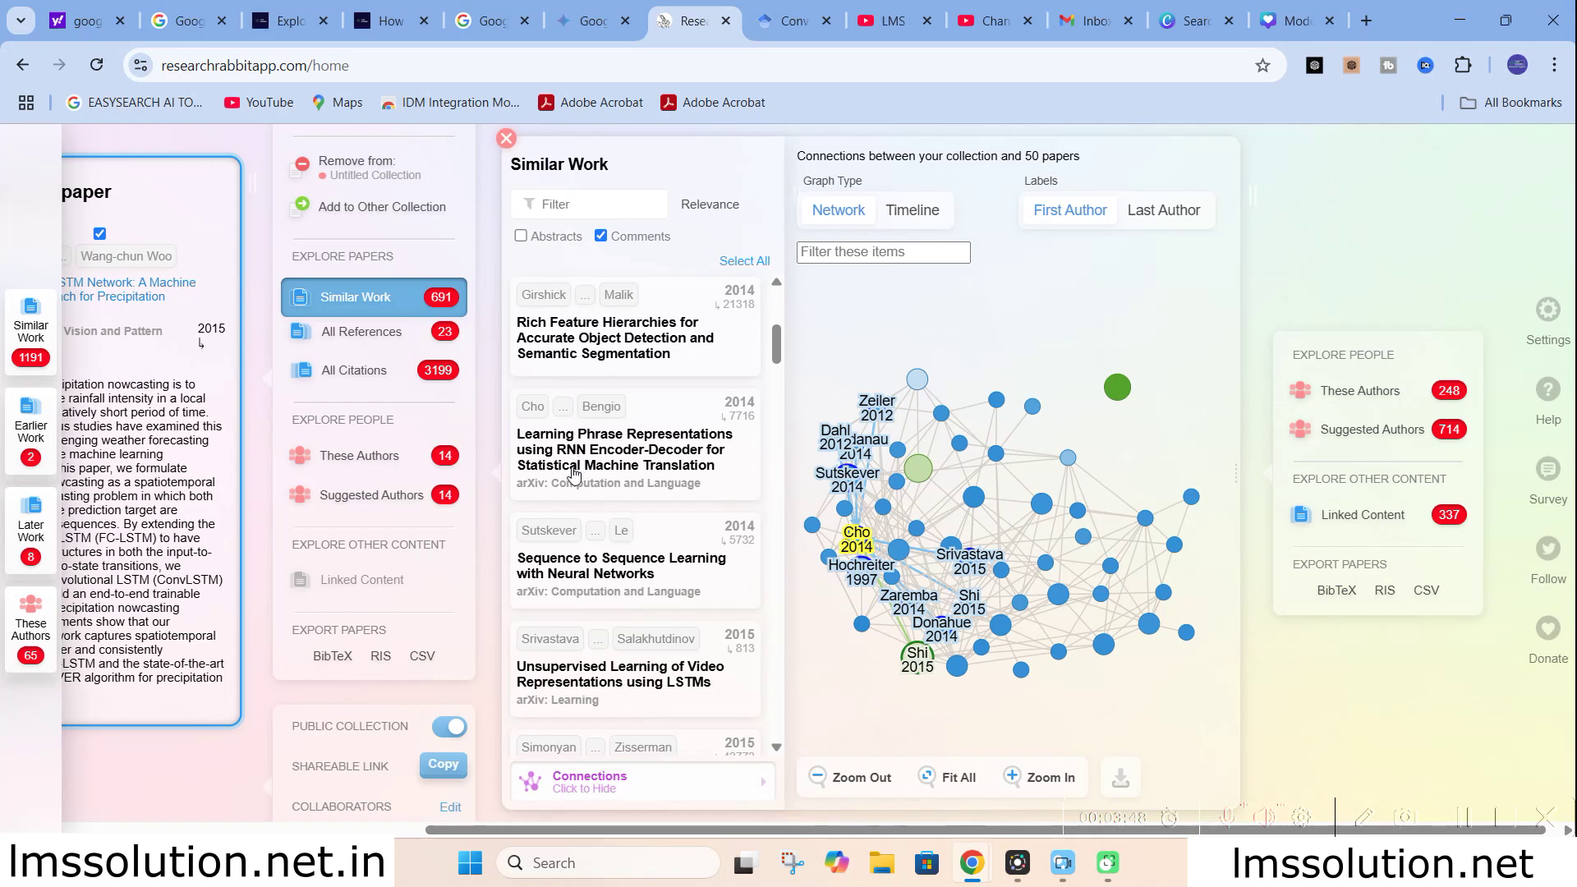
scroll(580, 481, down, 1)
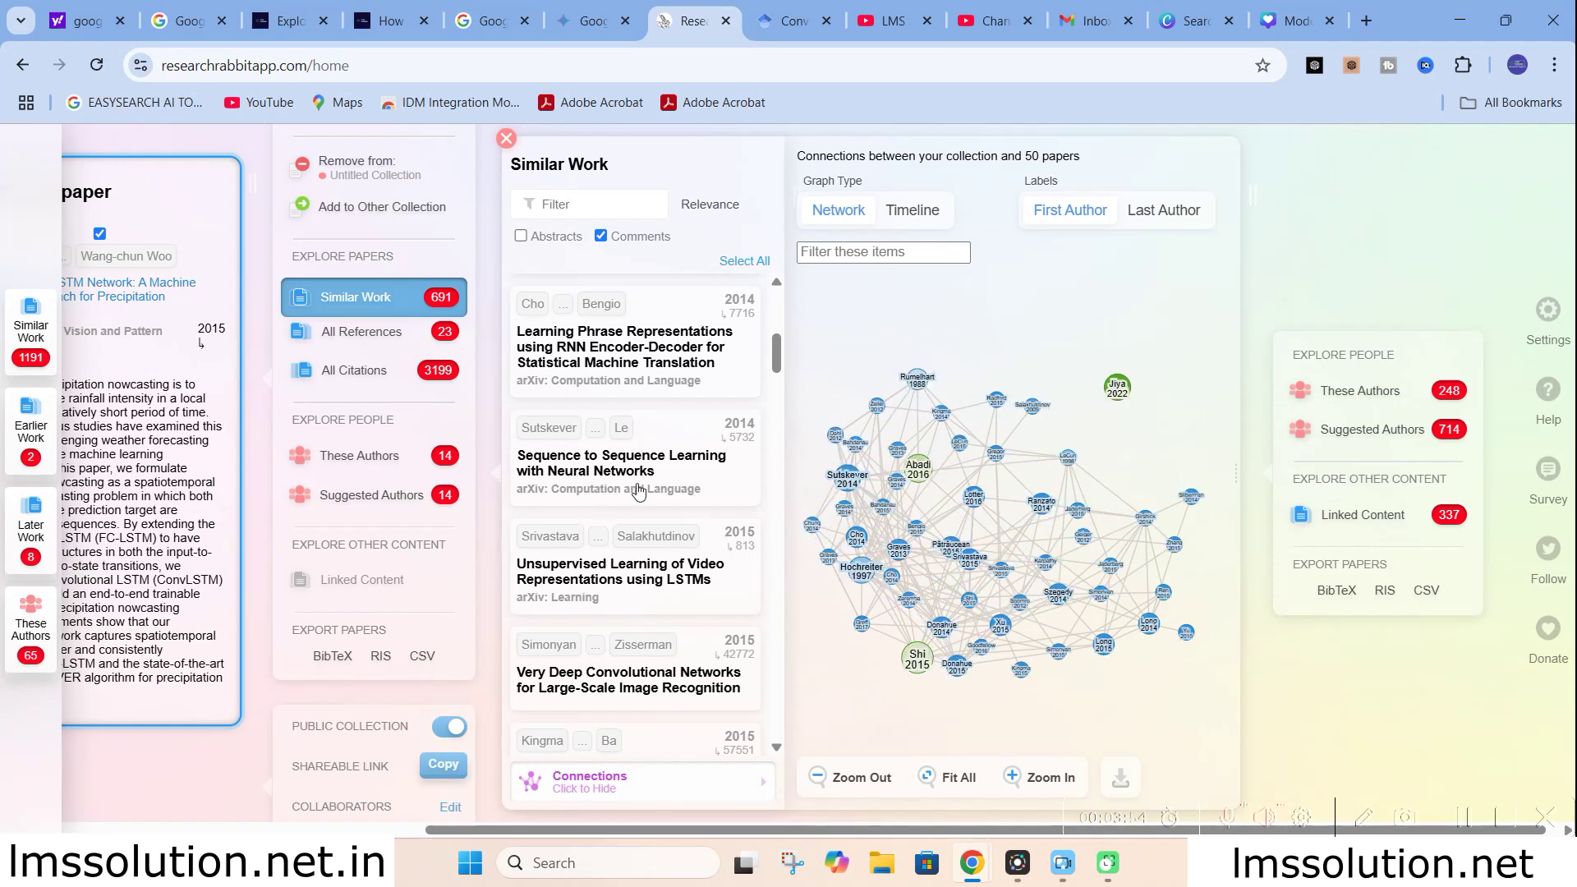
scroll(628, 460, up, 3)
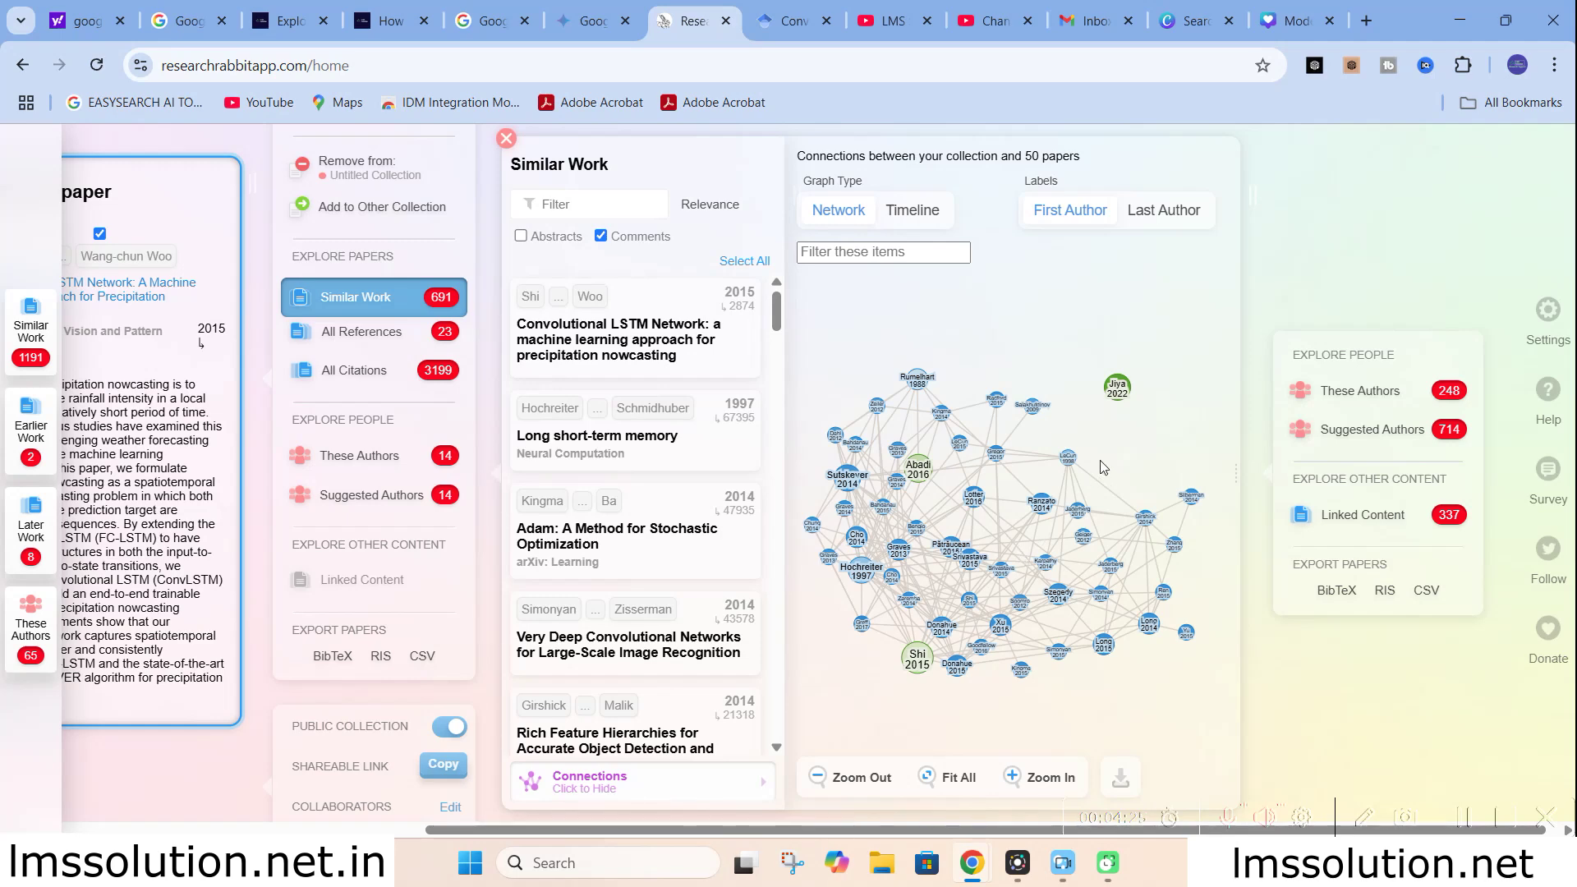
View all references of the Convolutional LSTM paper and all citations of it
click(332, 347)
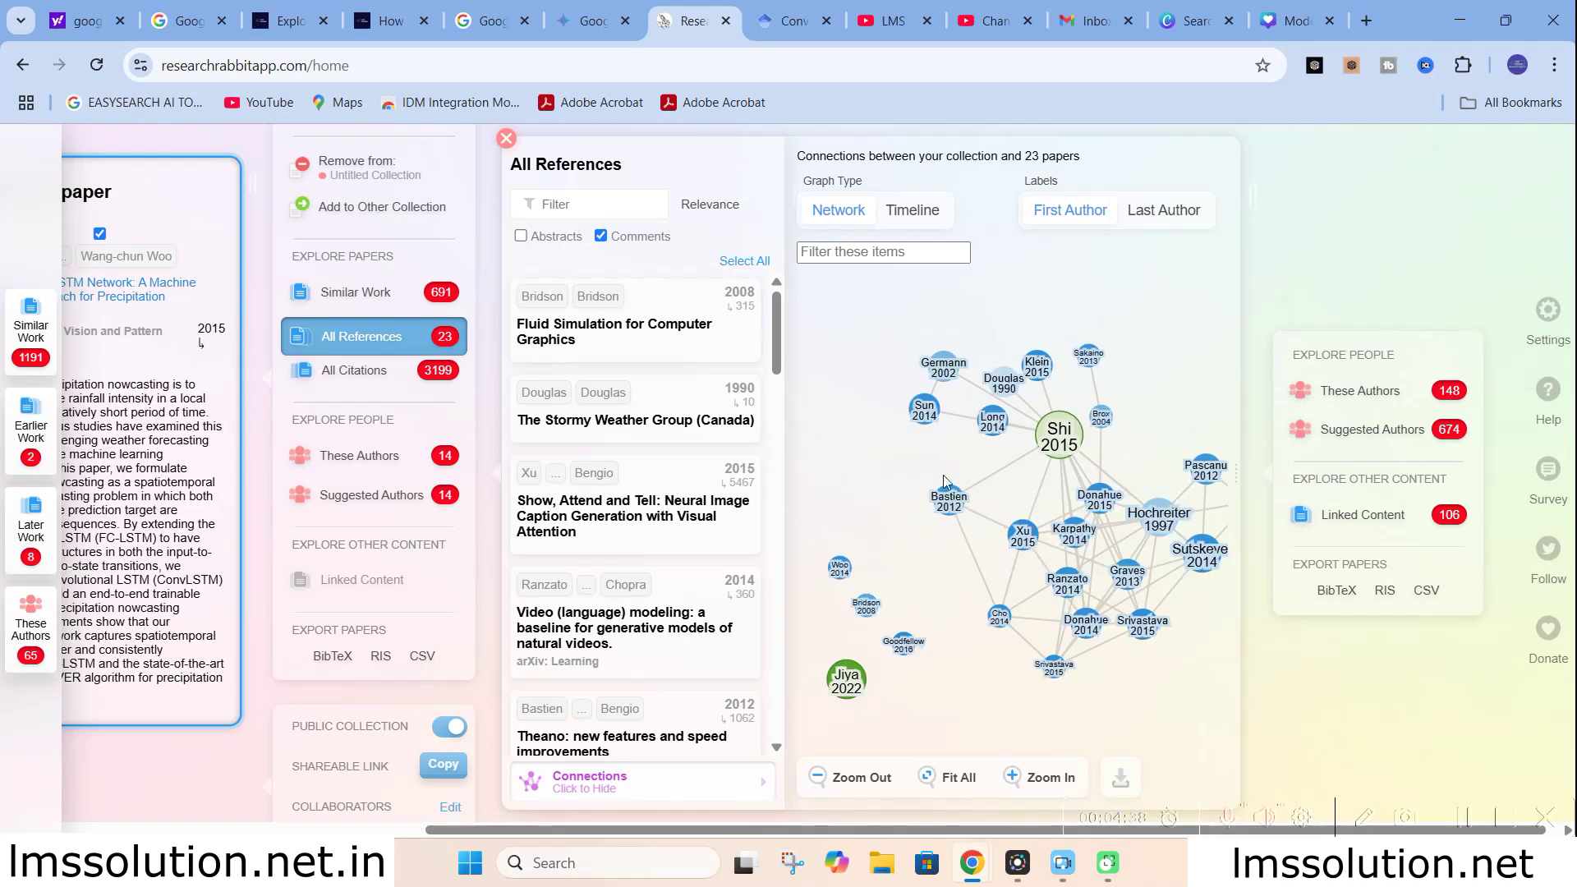
click(338, 383)
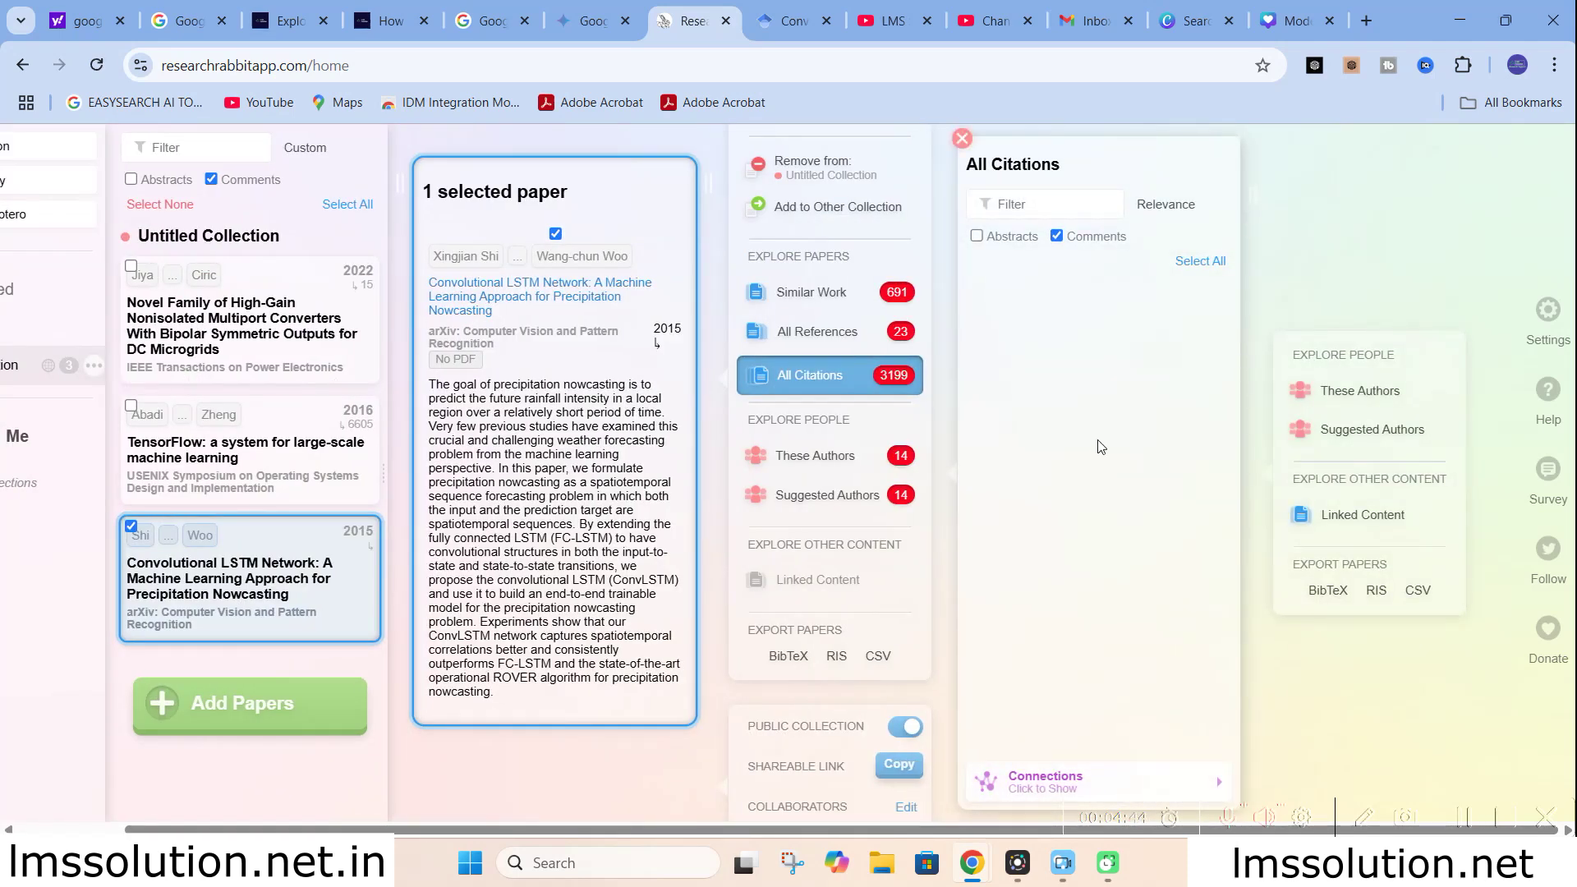
click(821, 377)
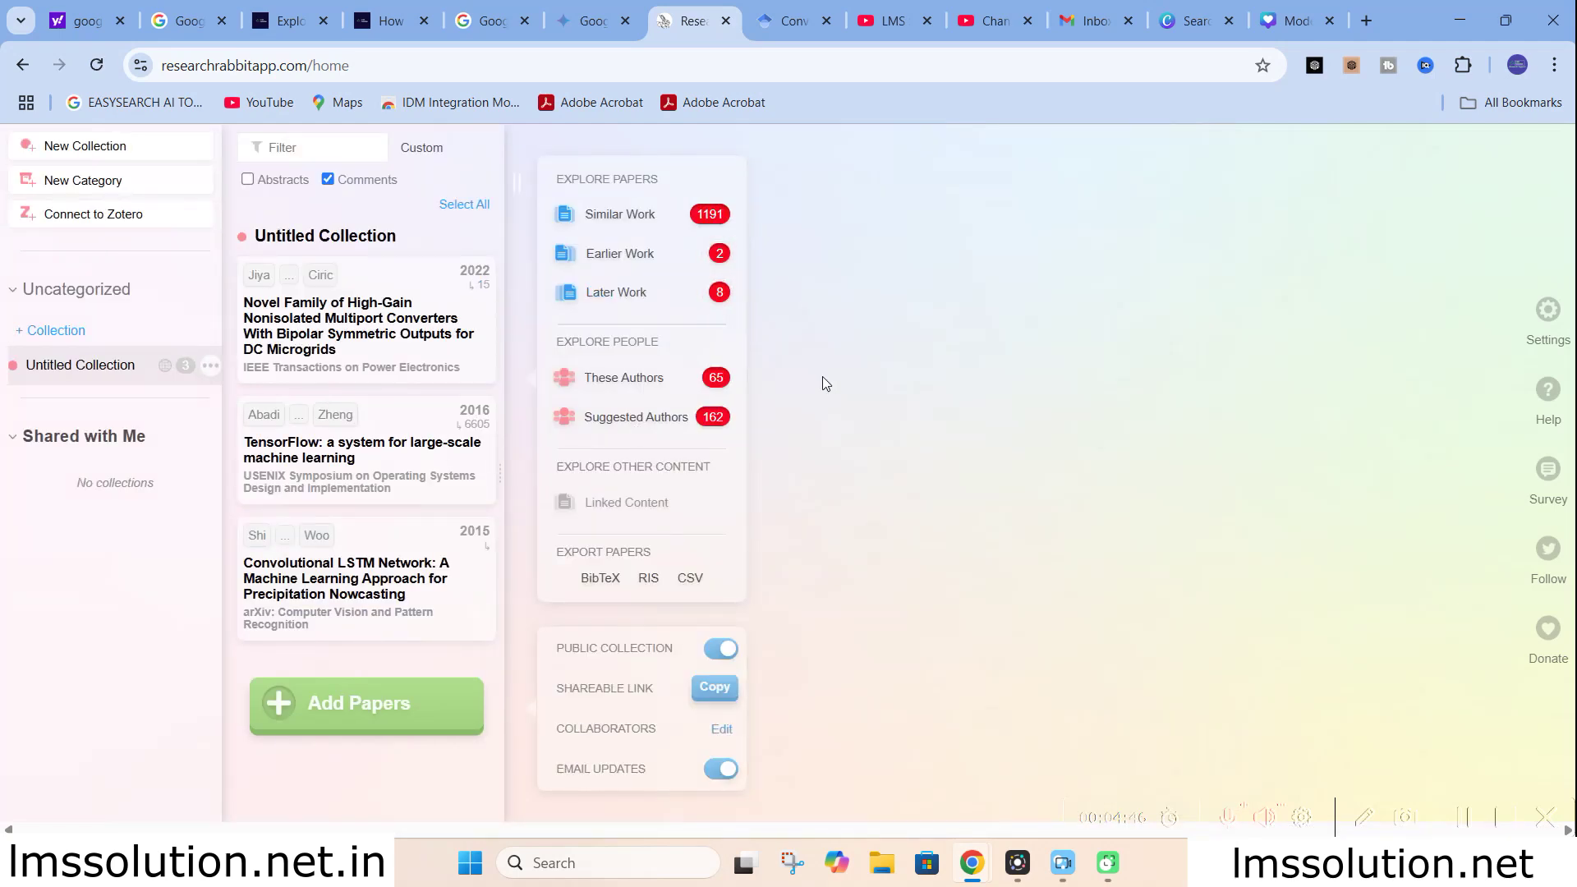
click(345, 575)
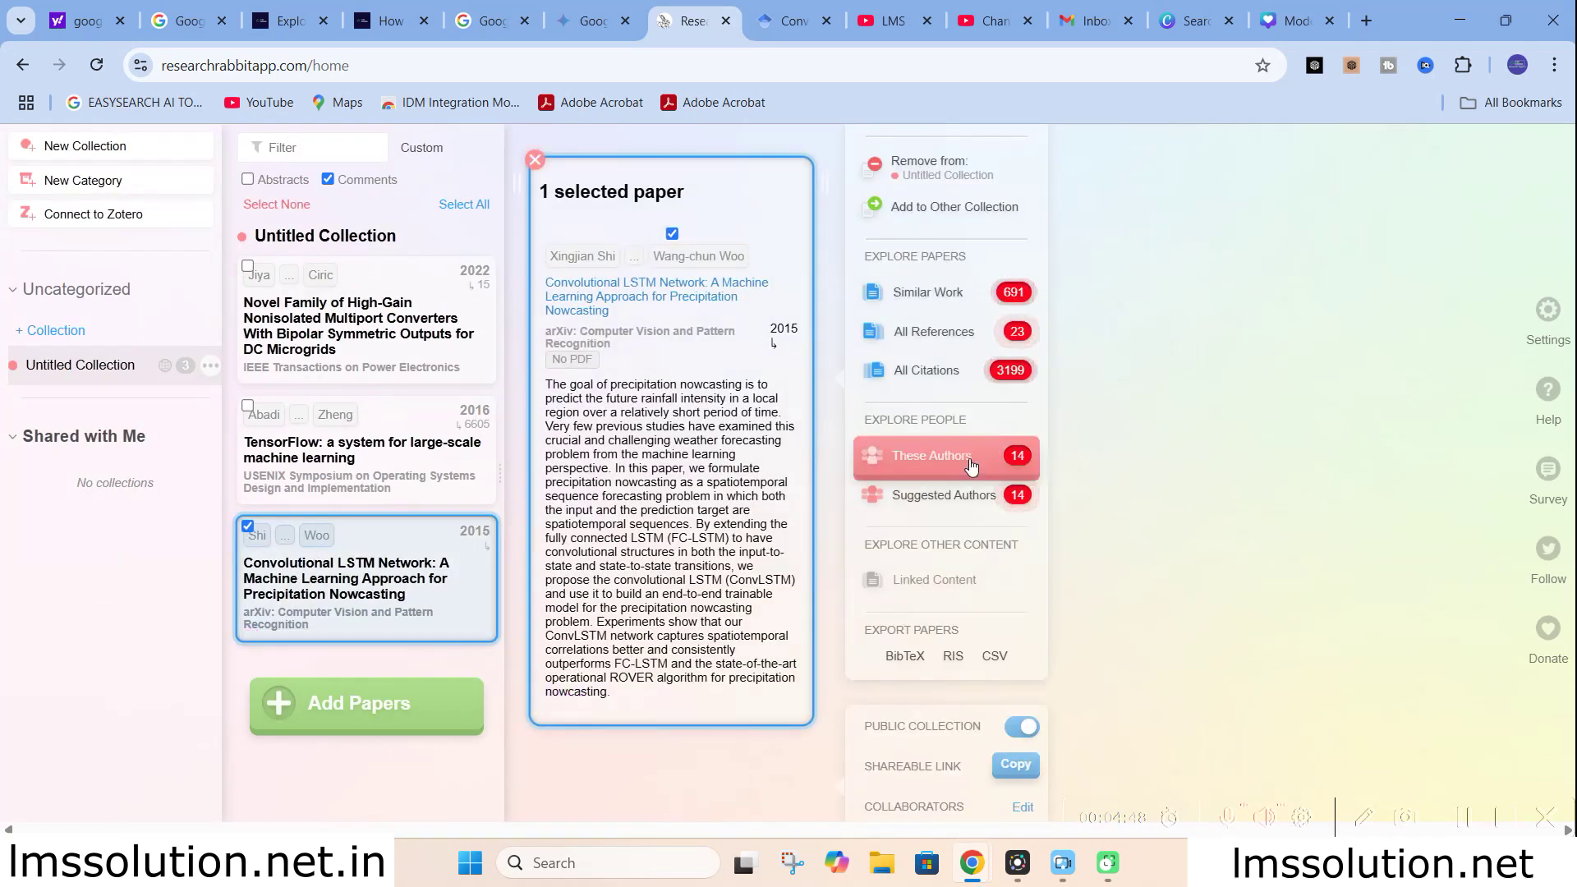
click(933, 372)
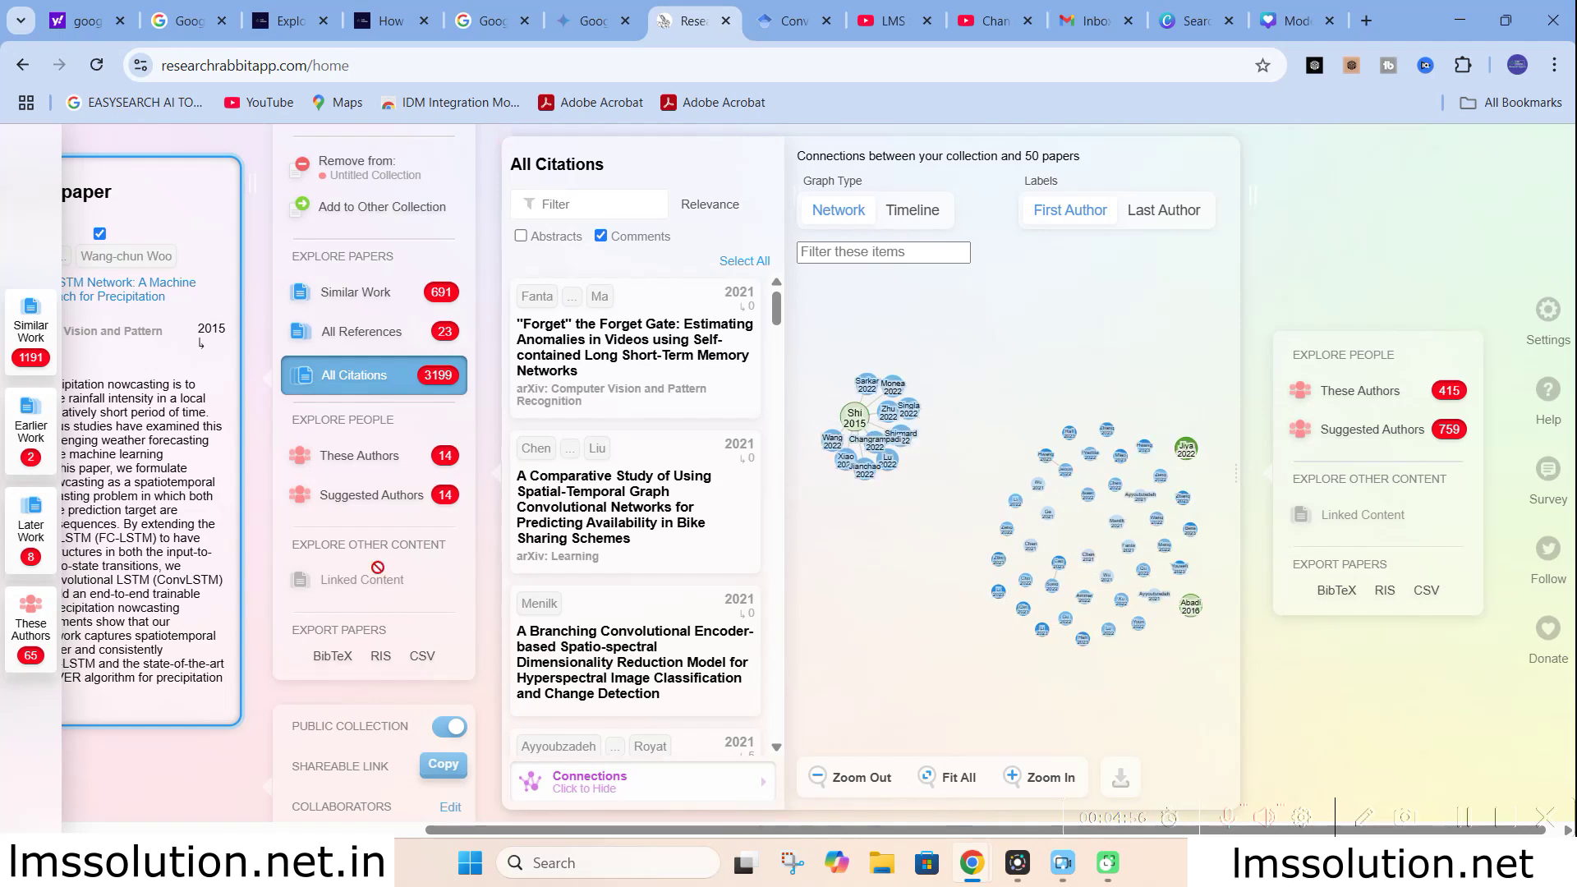
View the authors of the Convolutional LSTM paper and the suggested authors with their connections
click(374, 456)
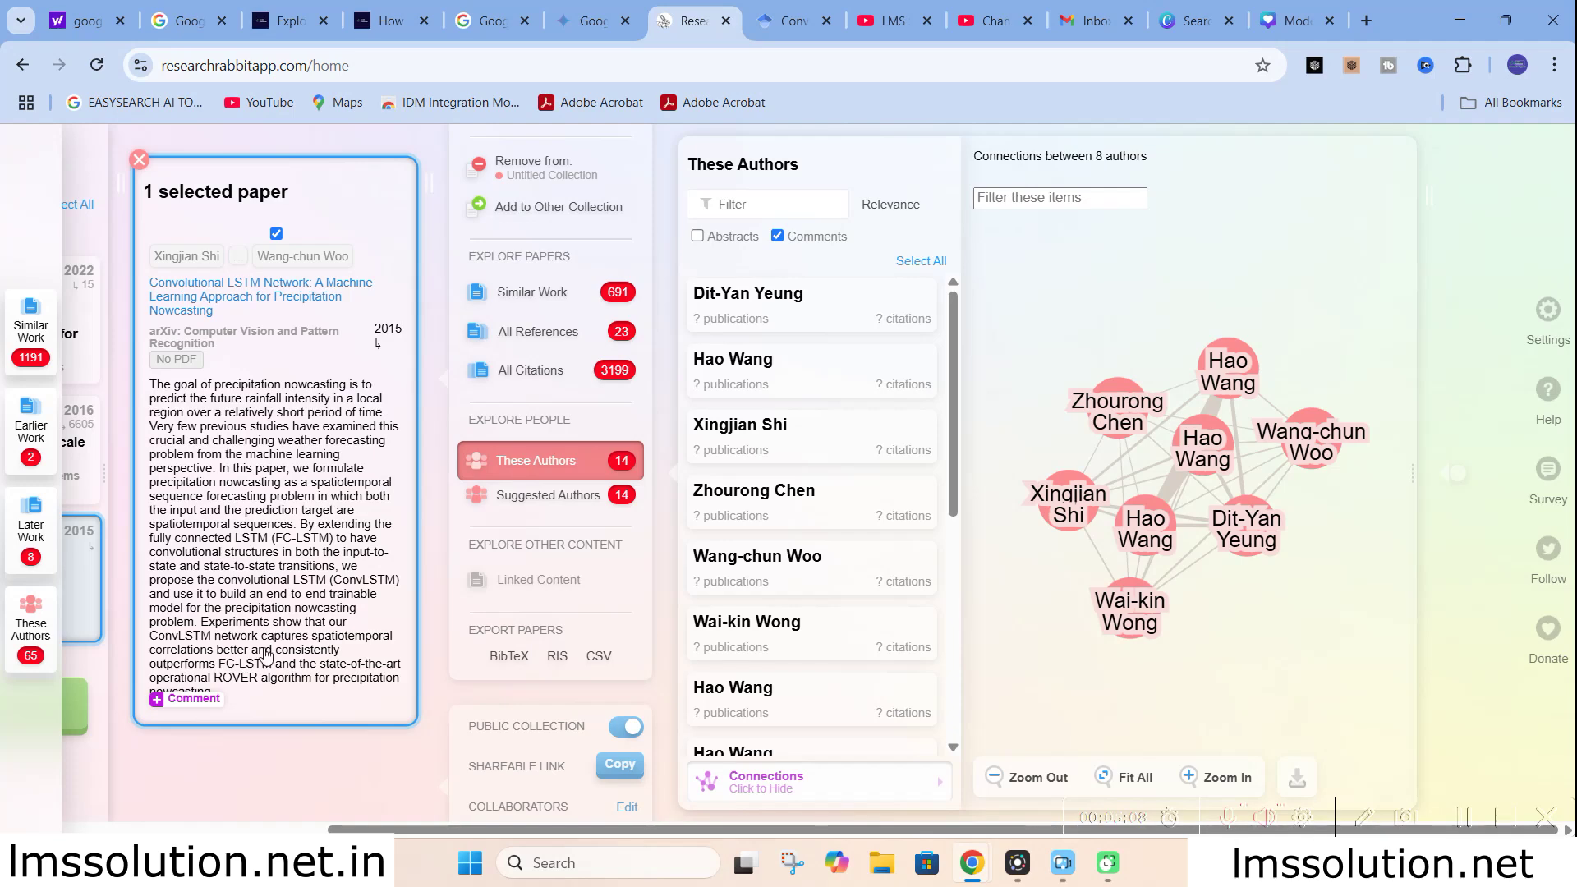
click(583, 495)
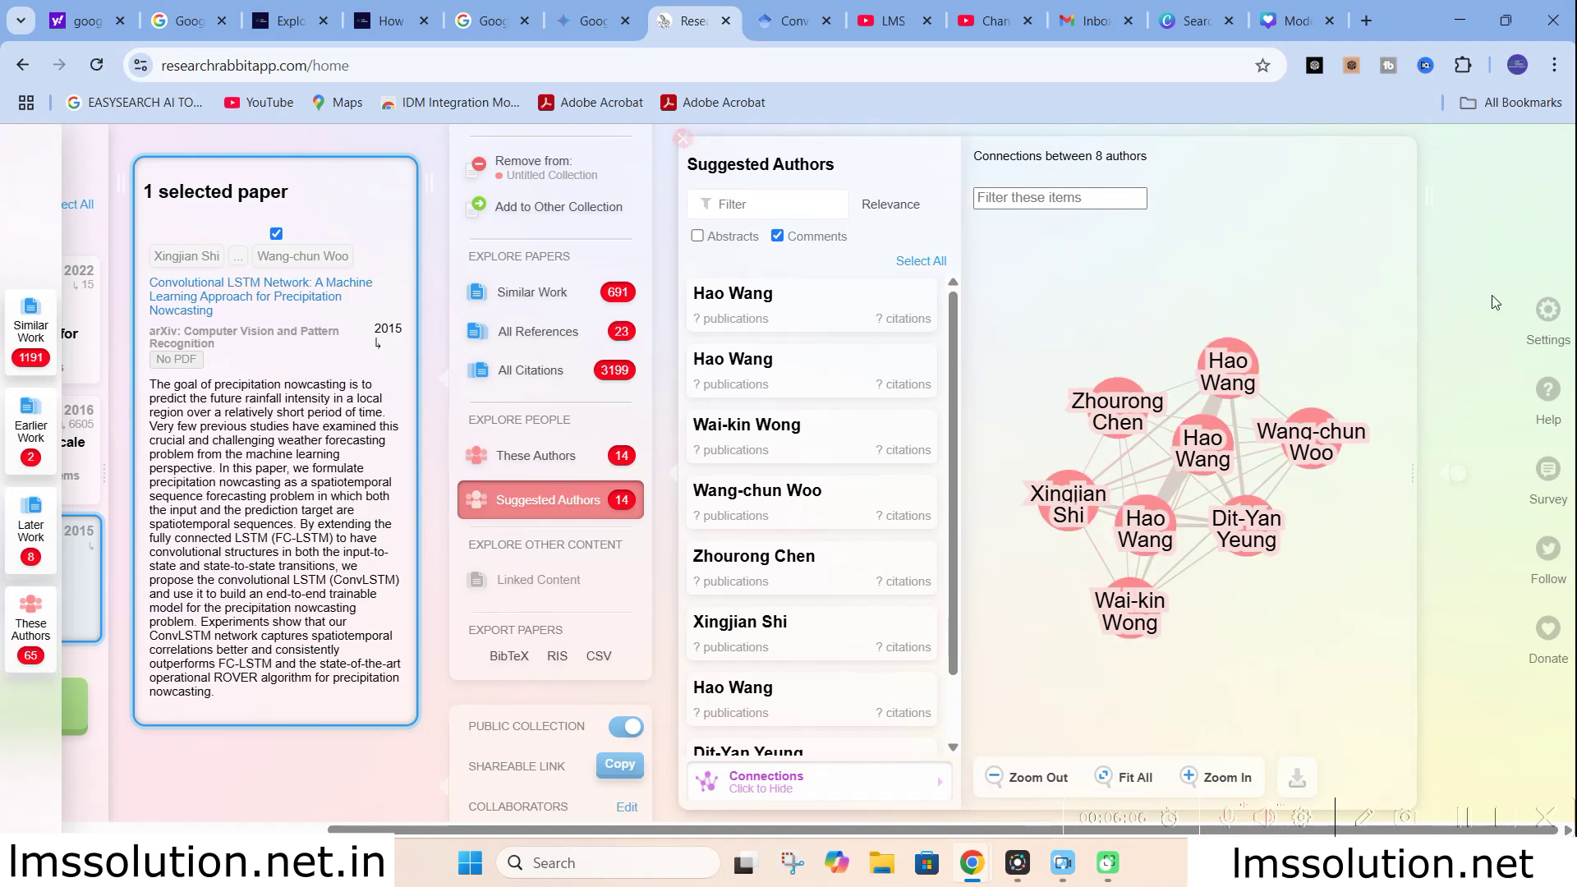
Show all references of the selected paper, browse their linked content, and close the linked content list
click(557, 335)
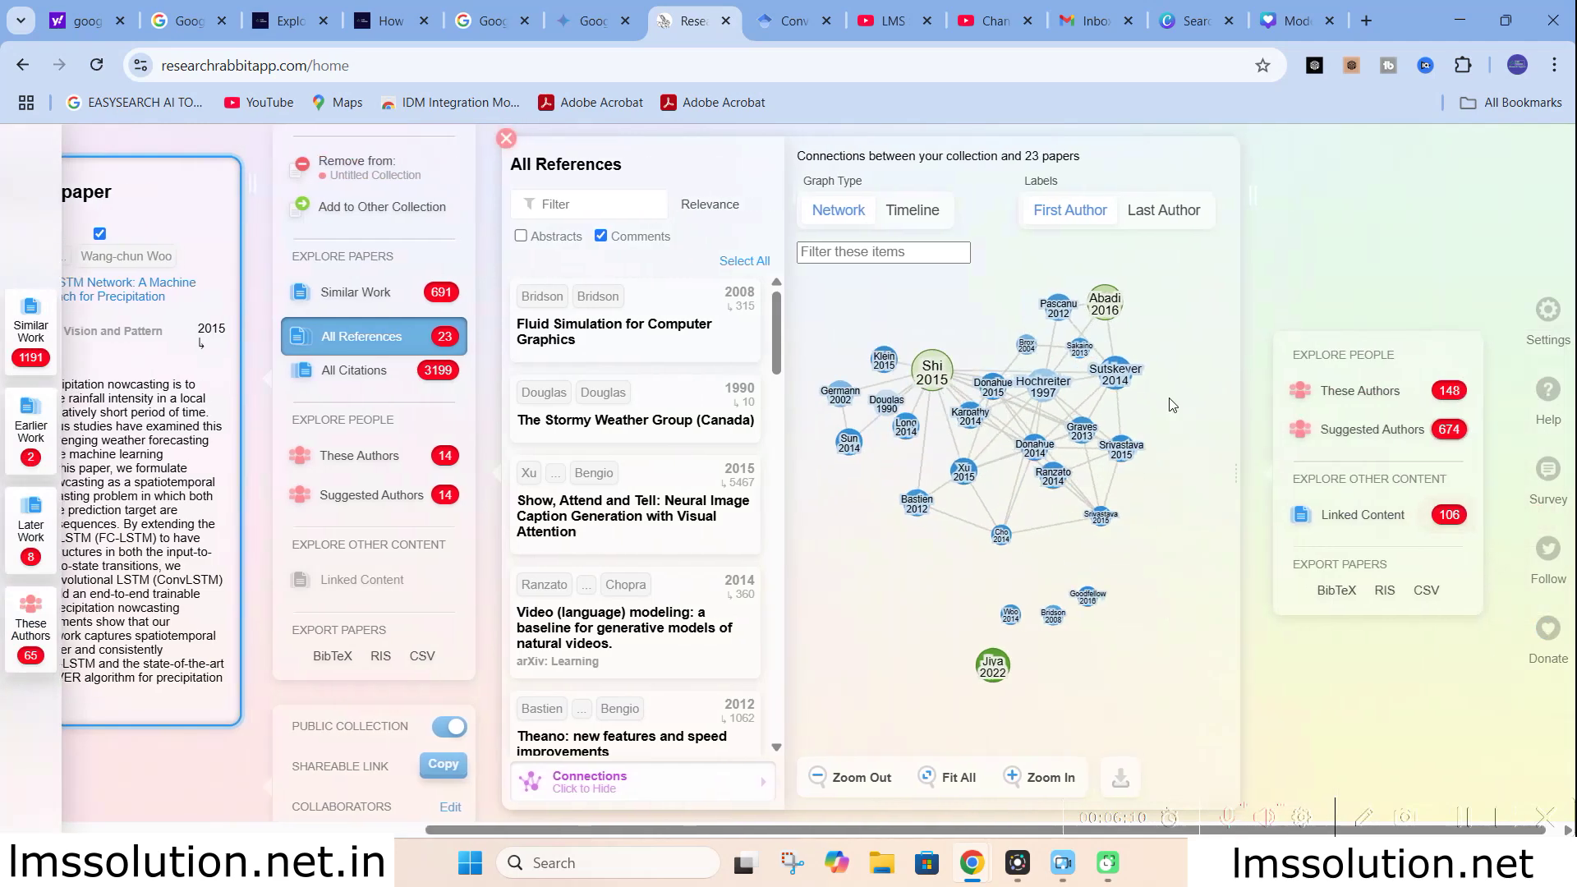
click(1353, 517)
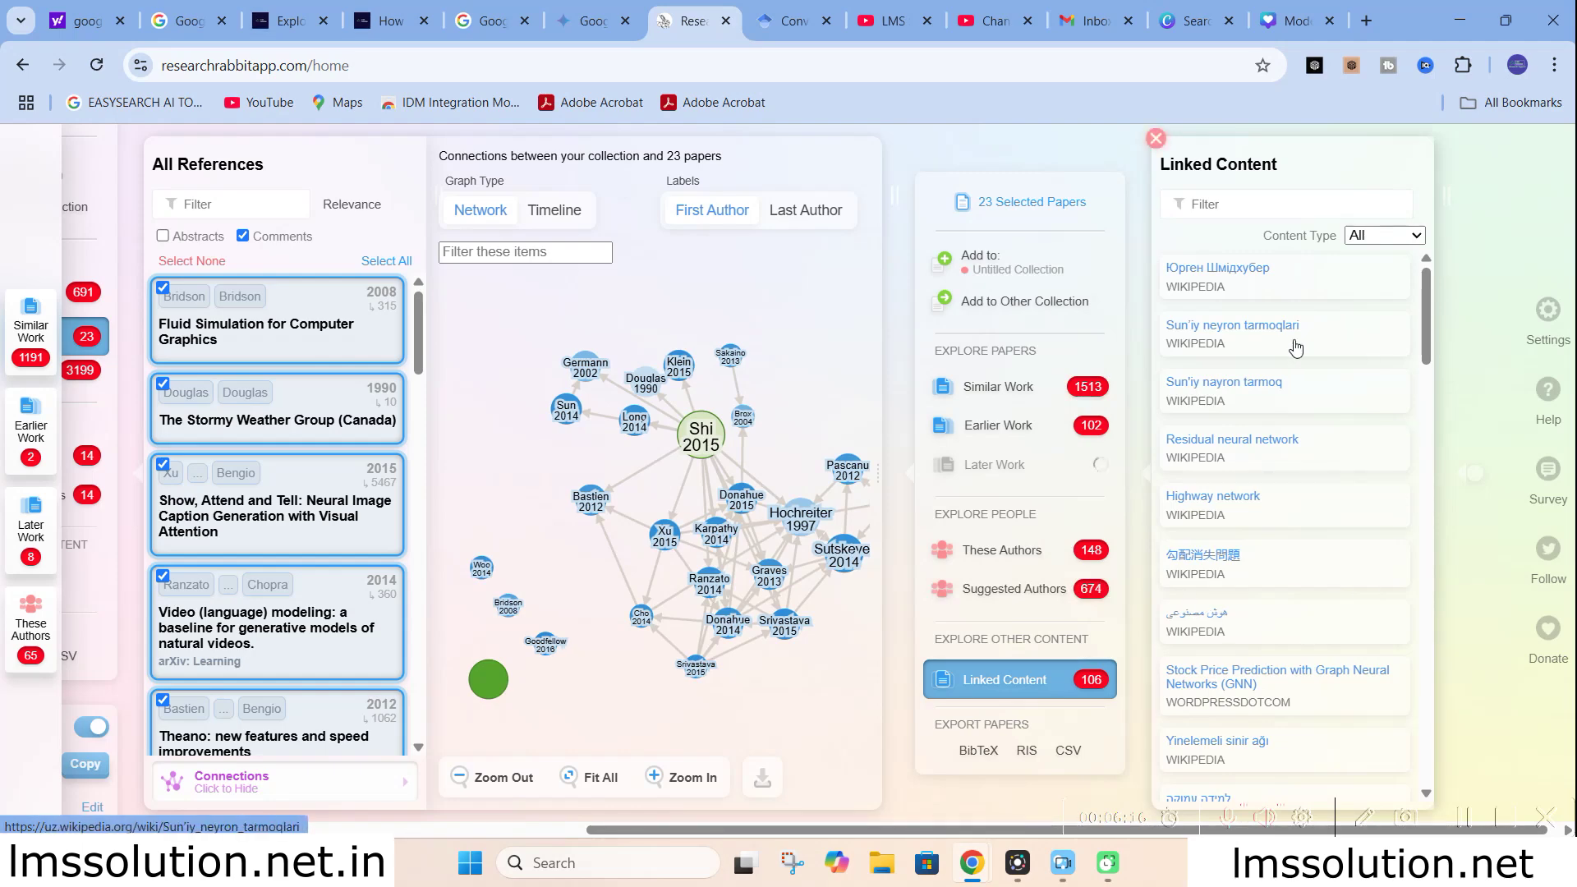
scroll(1303, 387, down, 6)
scroll(1303, 388, down, 15)
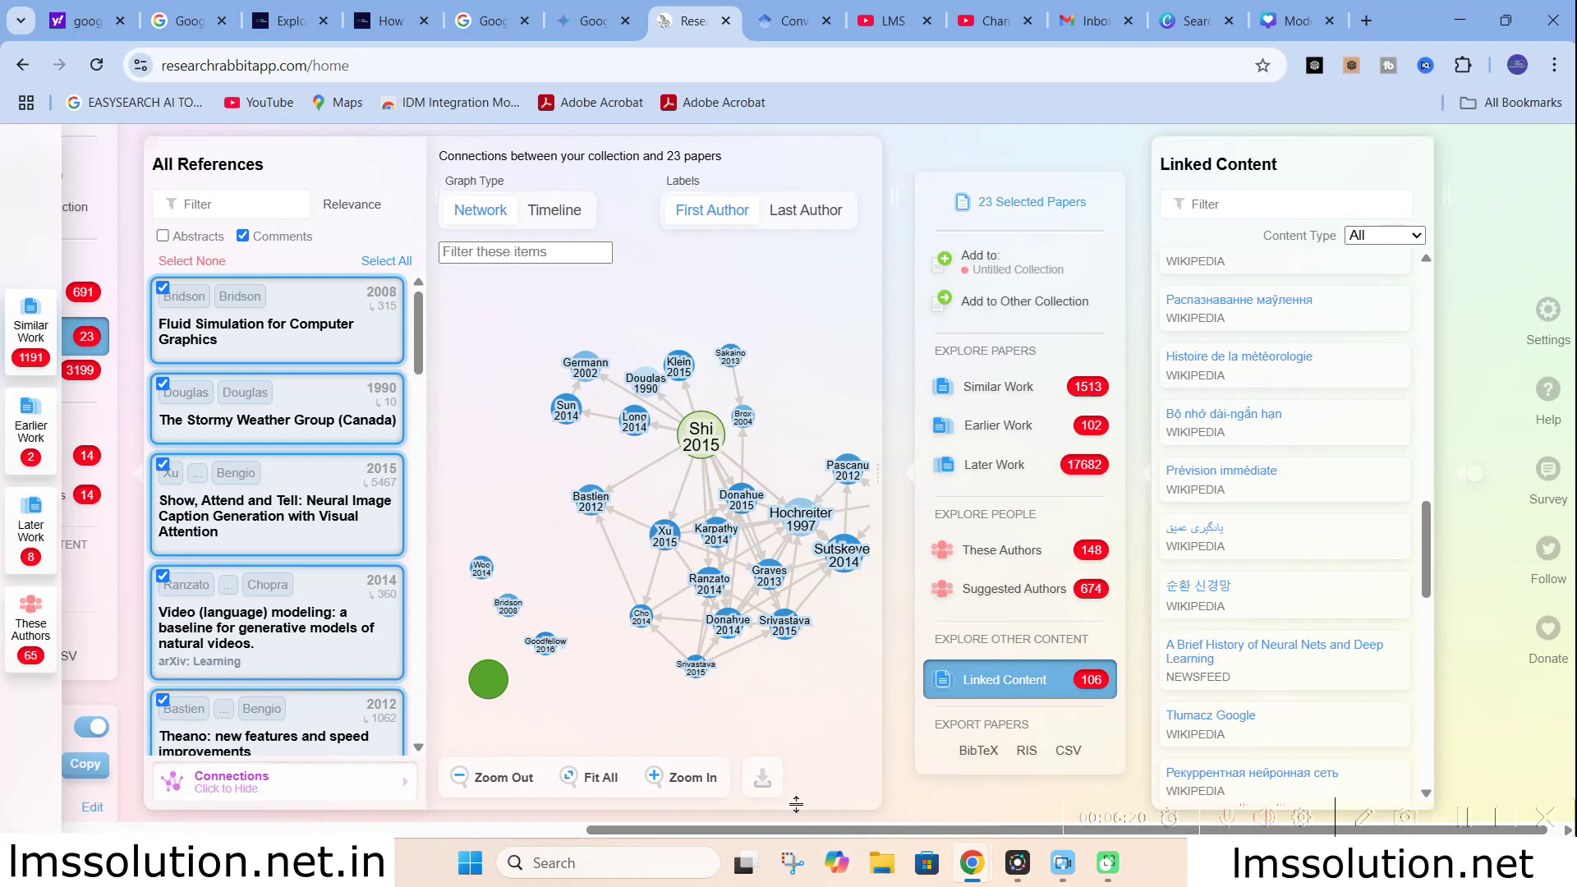
click(1156, 138)
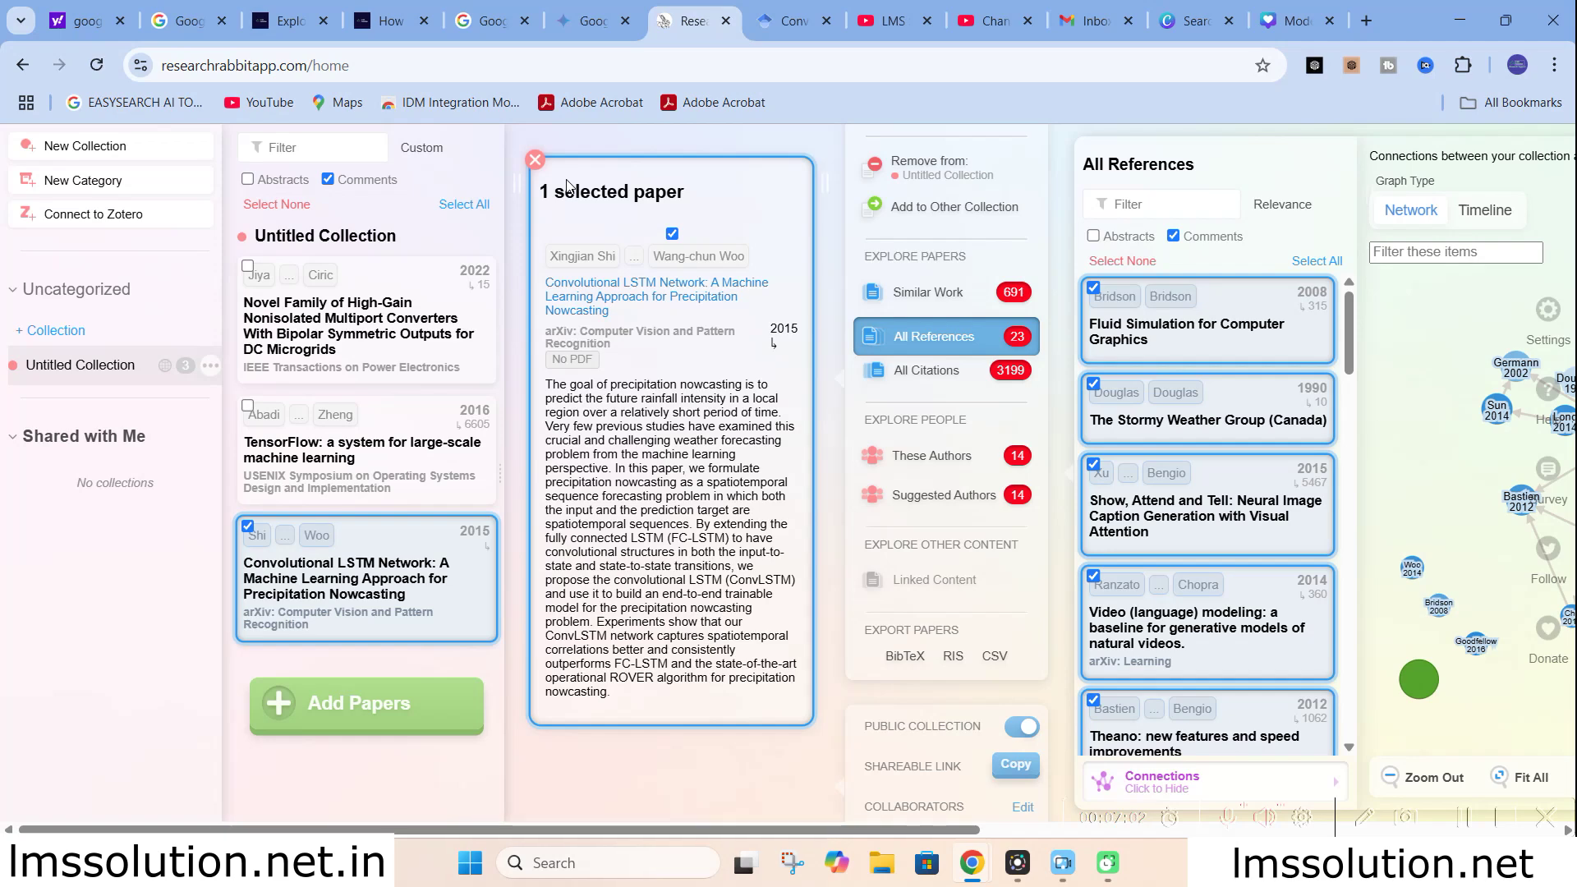
Switch to Gemini and submit the prompt "make table comparing the various mppt methods"
click(585, 12)
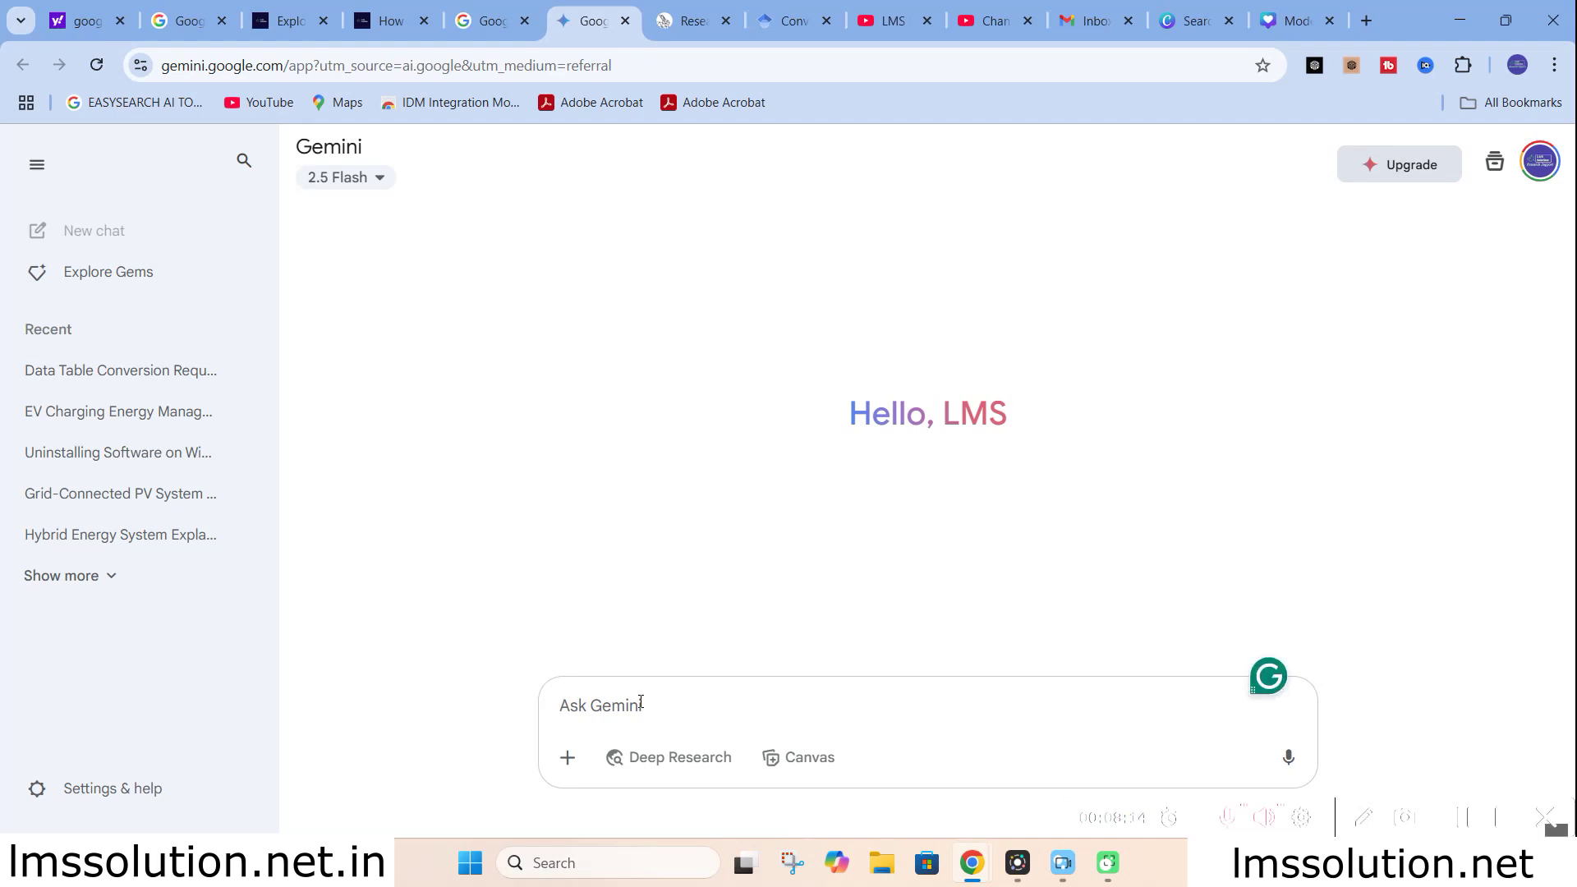
text(make )
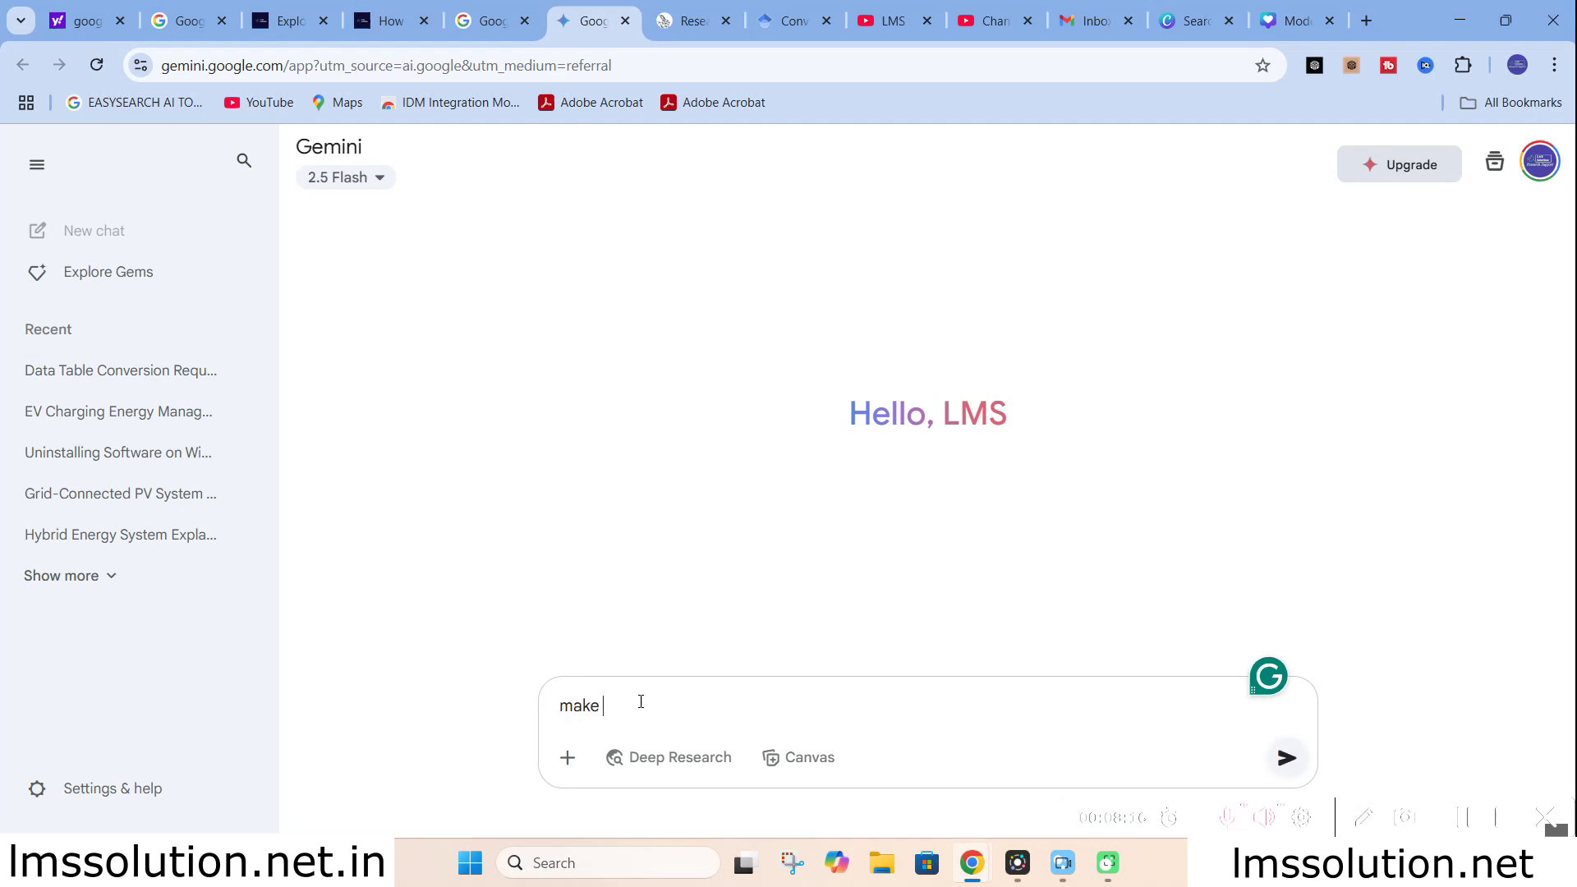
text(table comparing the various mppt methods)
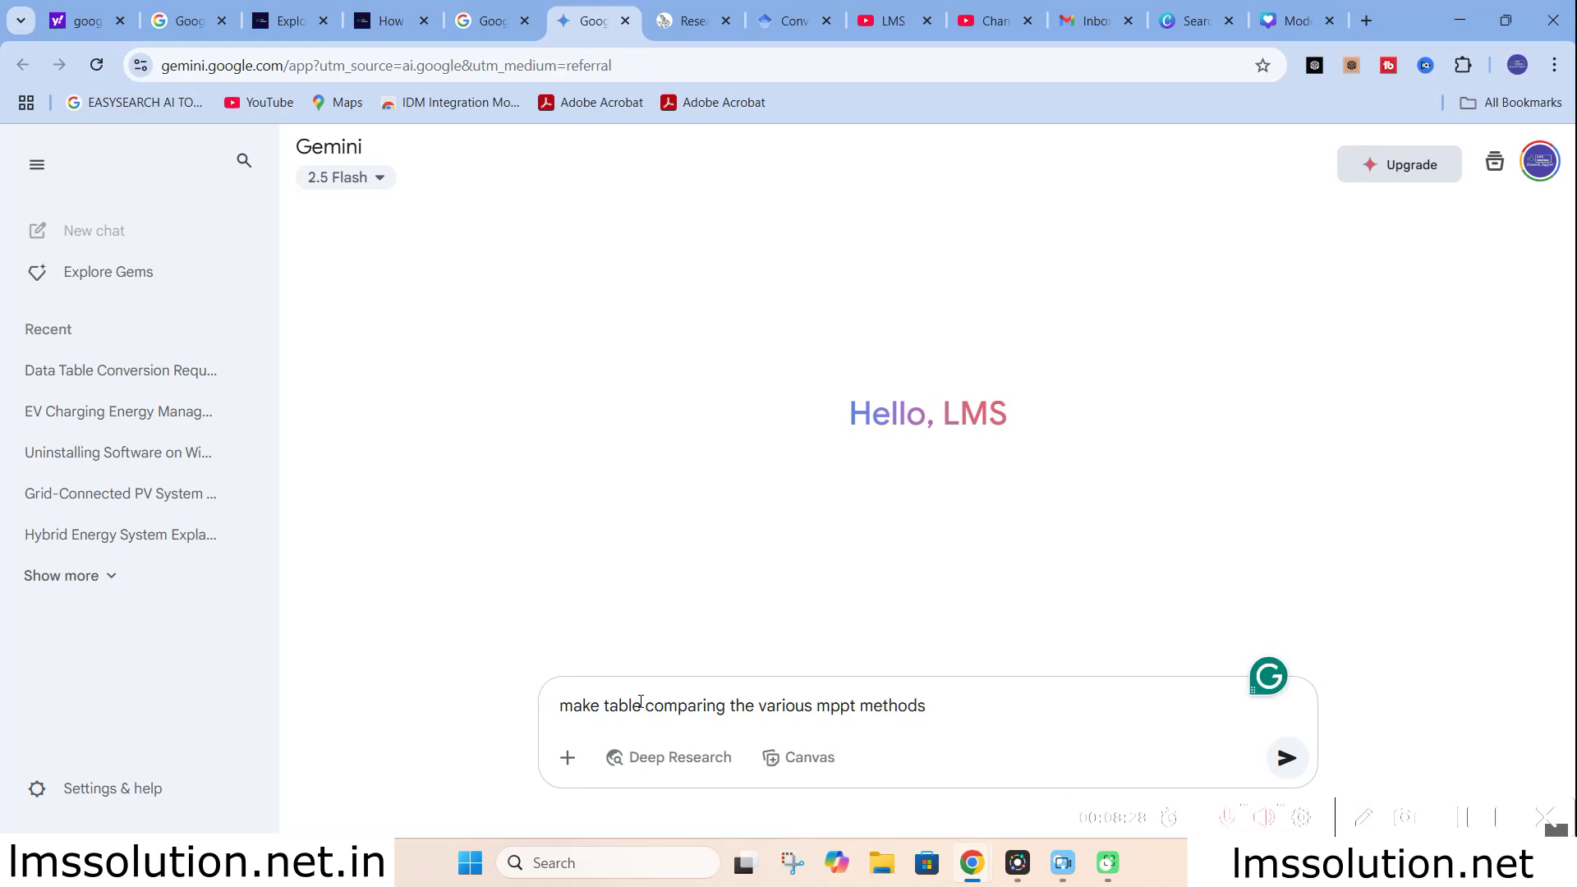
key(Return)
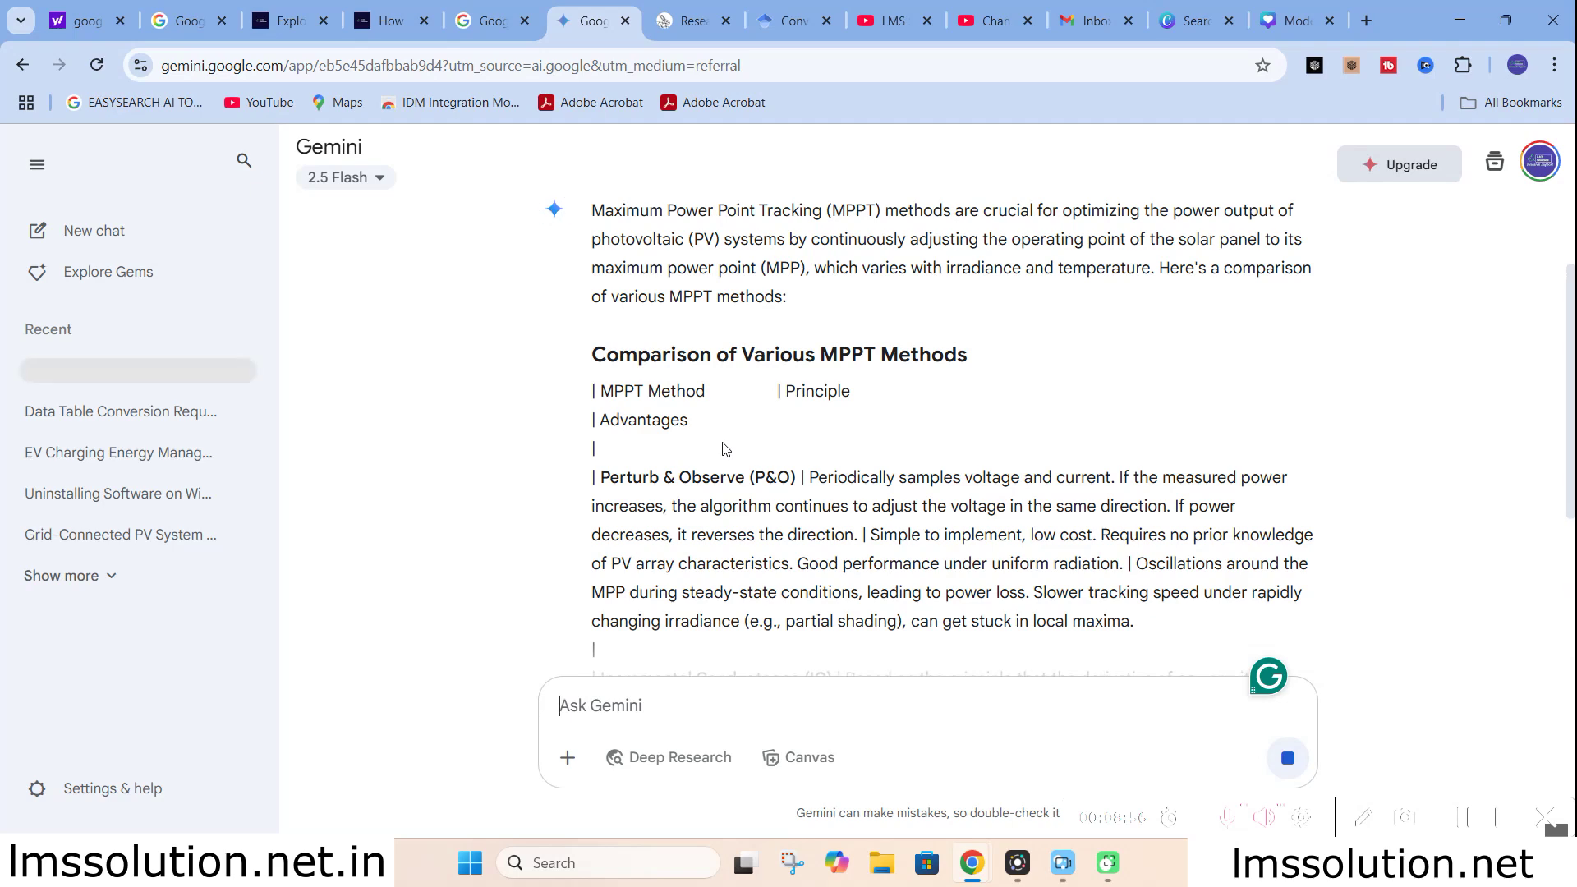
Examine Gemini's generated comparison of MPPT methods, from Perturb & Observe through Fuzzy Logic, and return to its beginning
scroll(698, 436, down, 1)
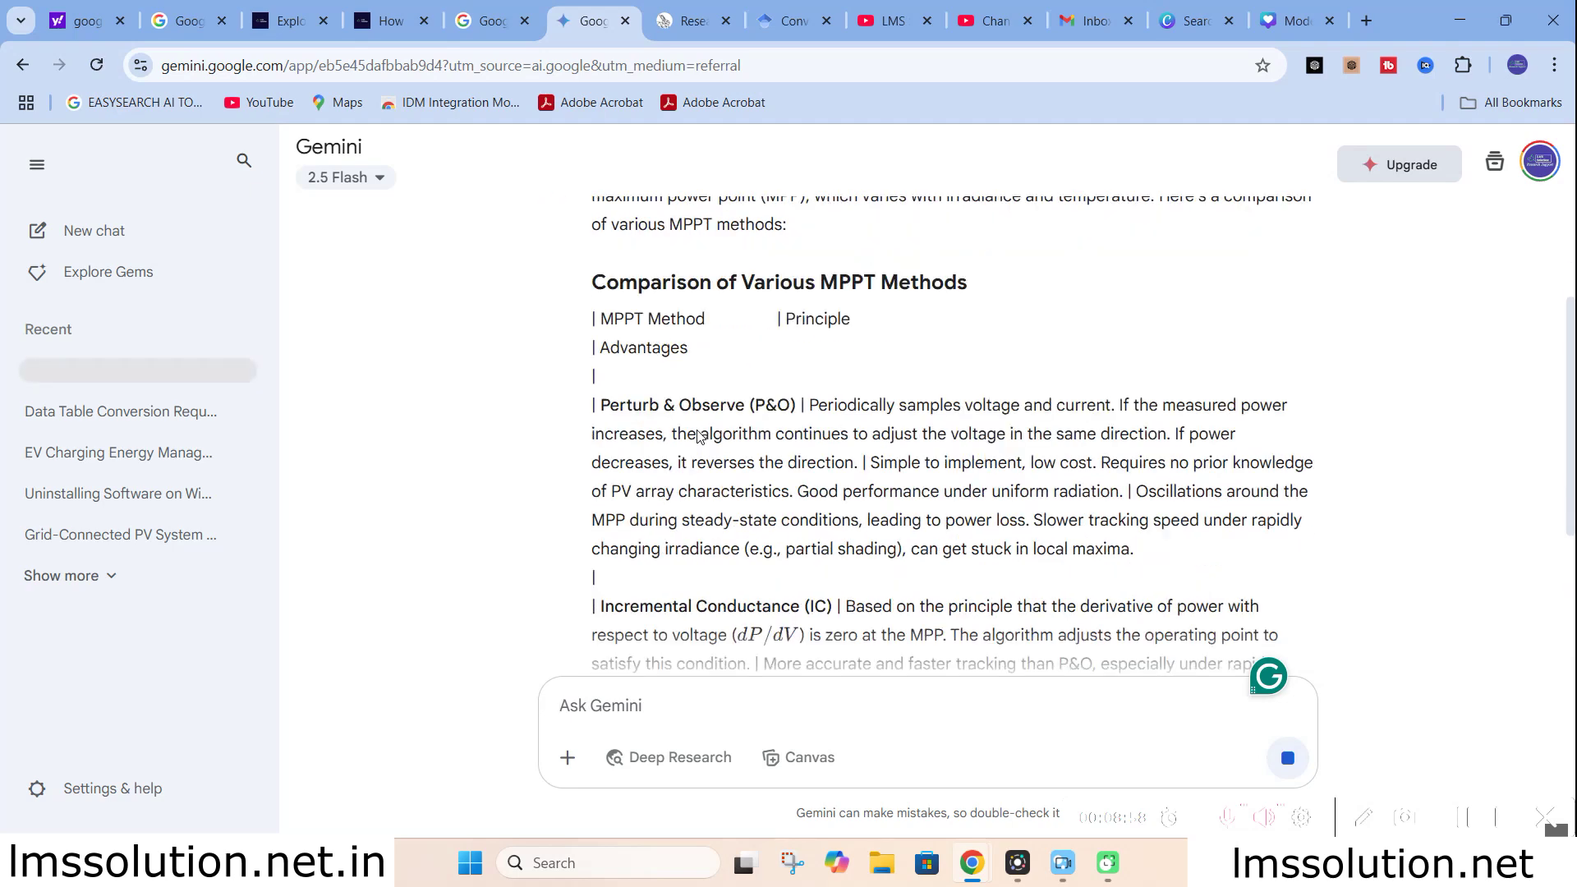
scroll(698, 435, down, 3)
scroll(654, 304, up, 6)
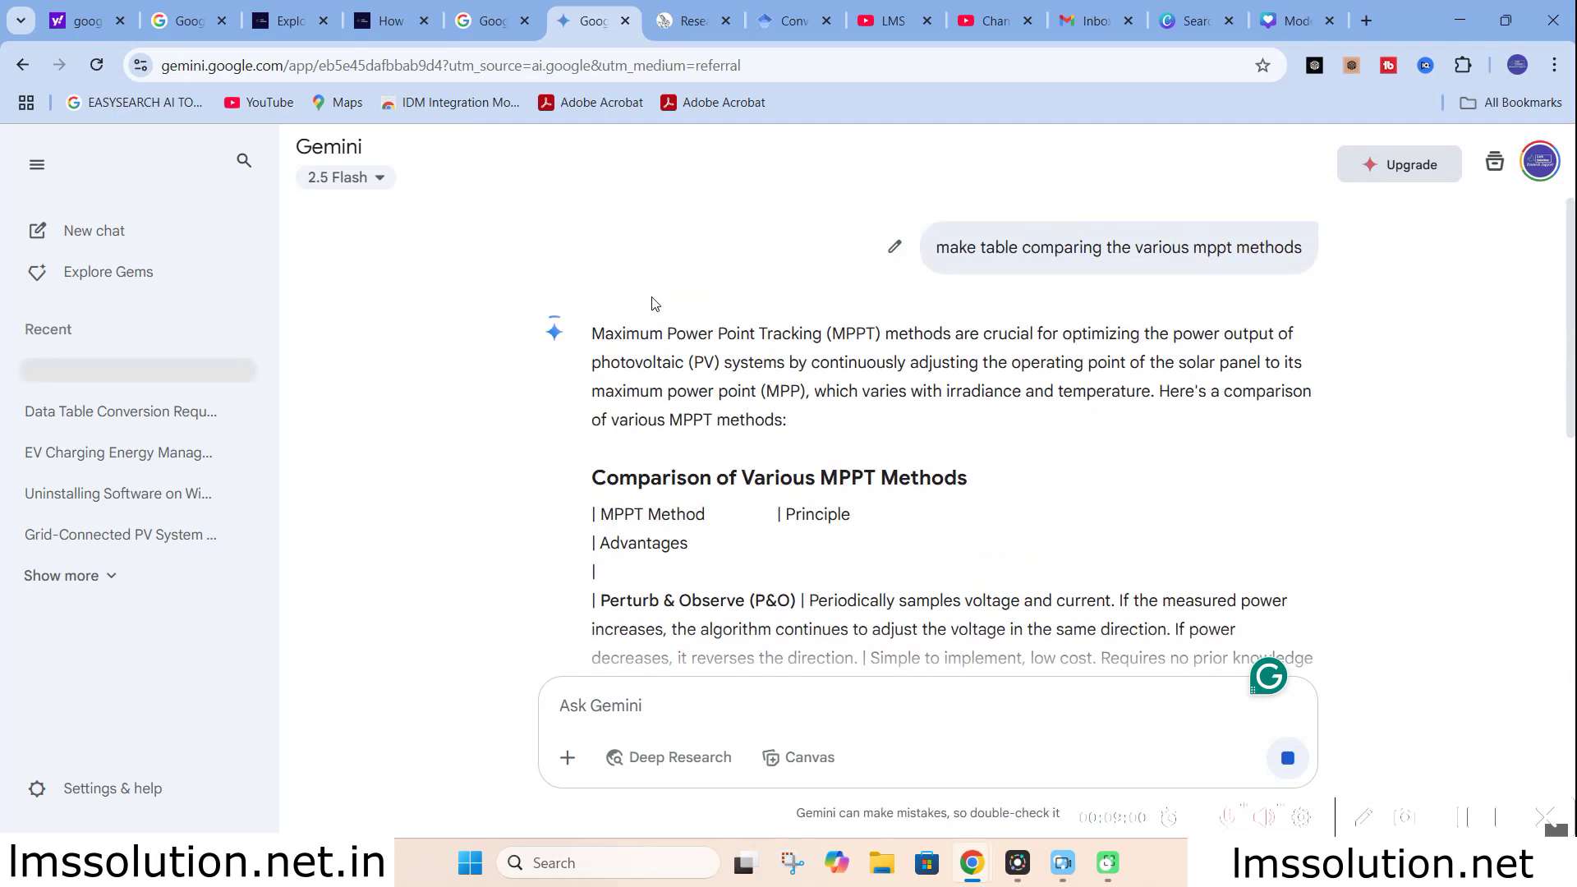
scroll(655, 304, down, 3)
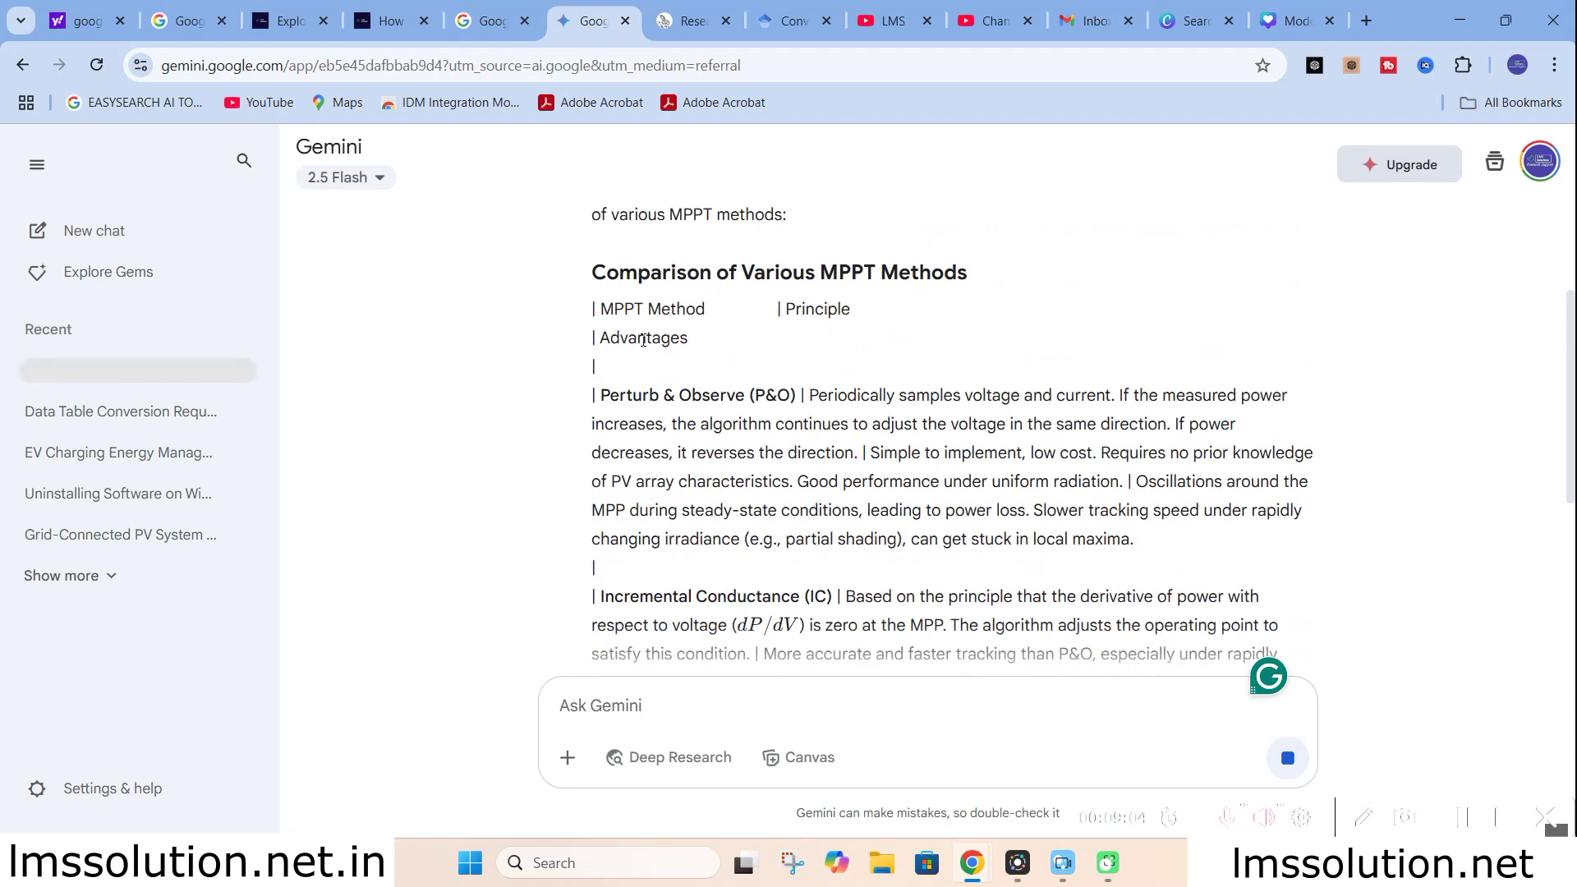
scroll(667, 324, down, 4)
scroll(669, 317, up, 1)
scroll(805, 309, down, 3)
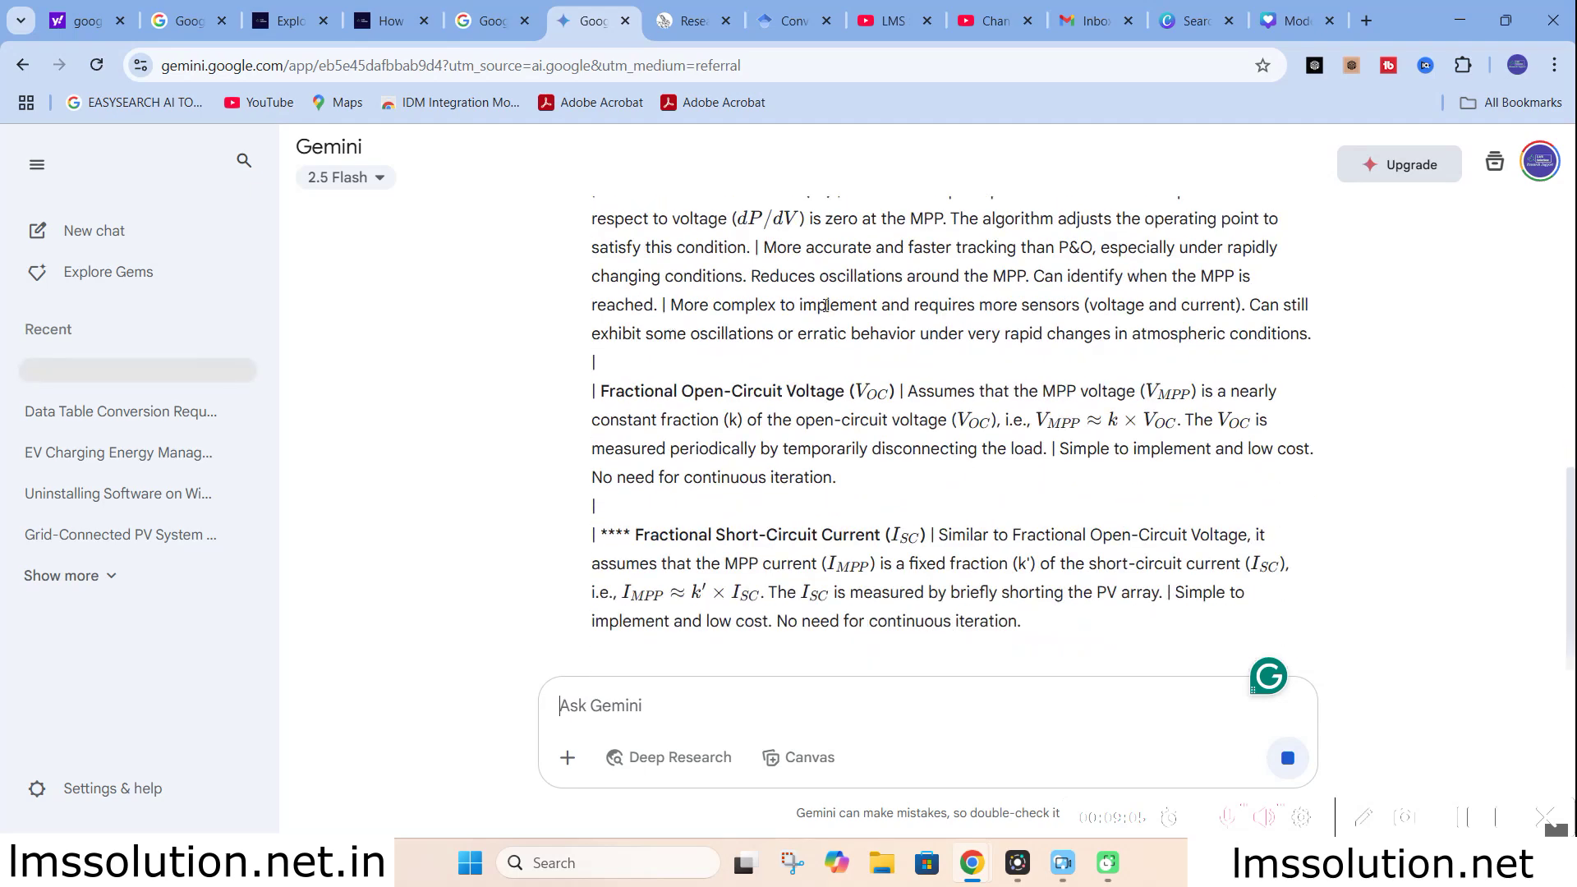
scroll(768, 393, up, 3)
scroll(722, 427, down, 3)
scroll(657, 460, up, 6)
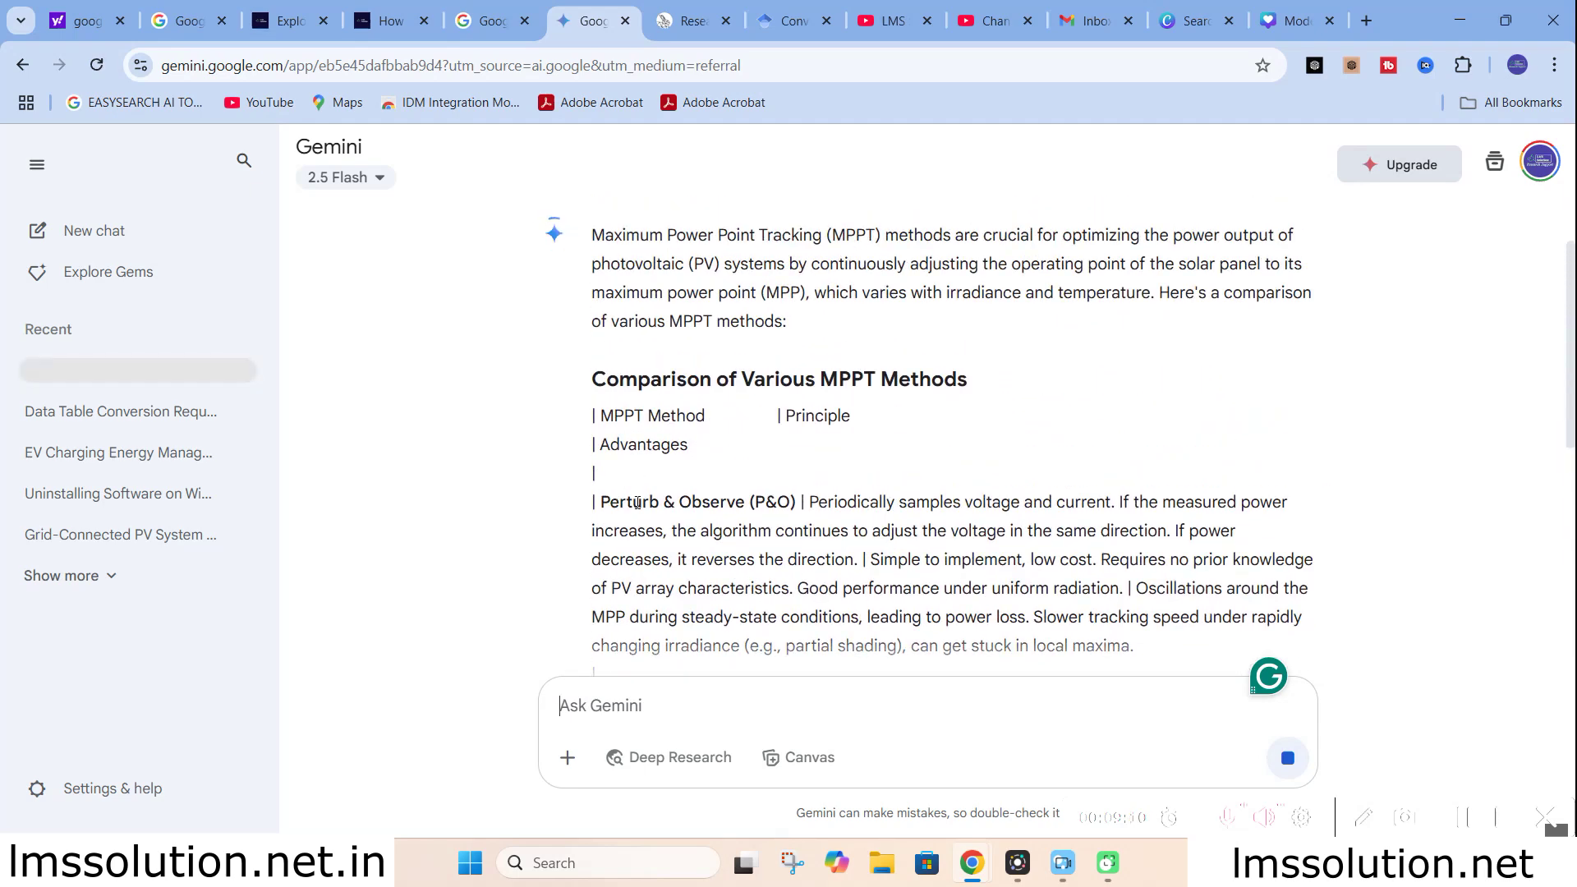
scroll(698, 477, down, 4)
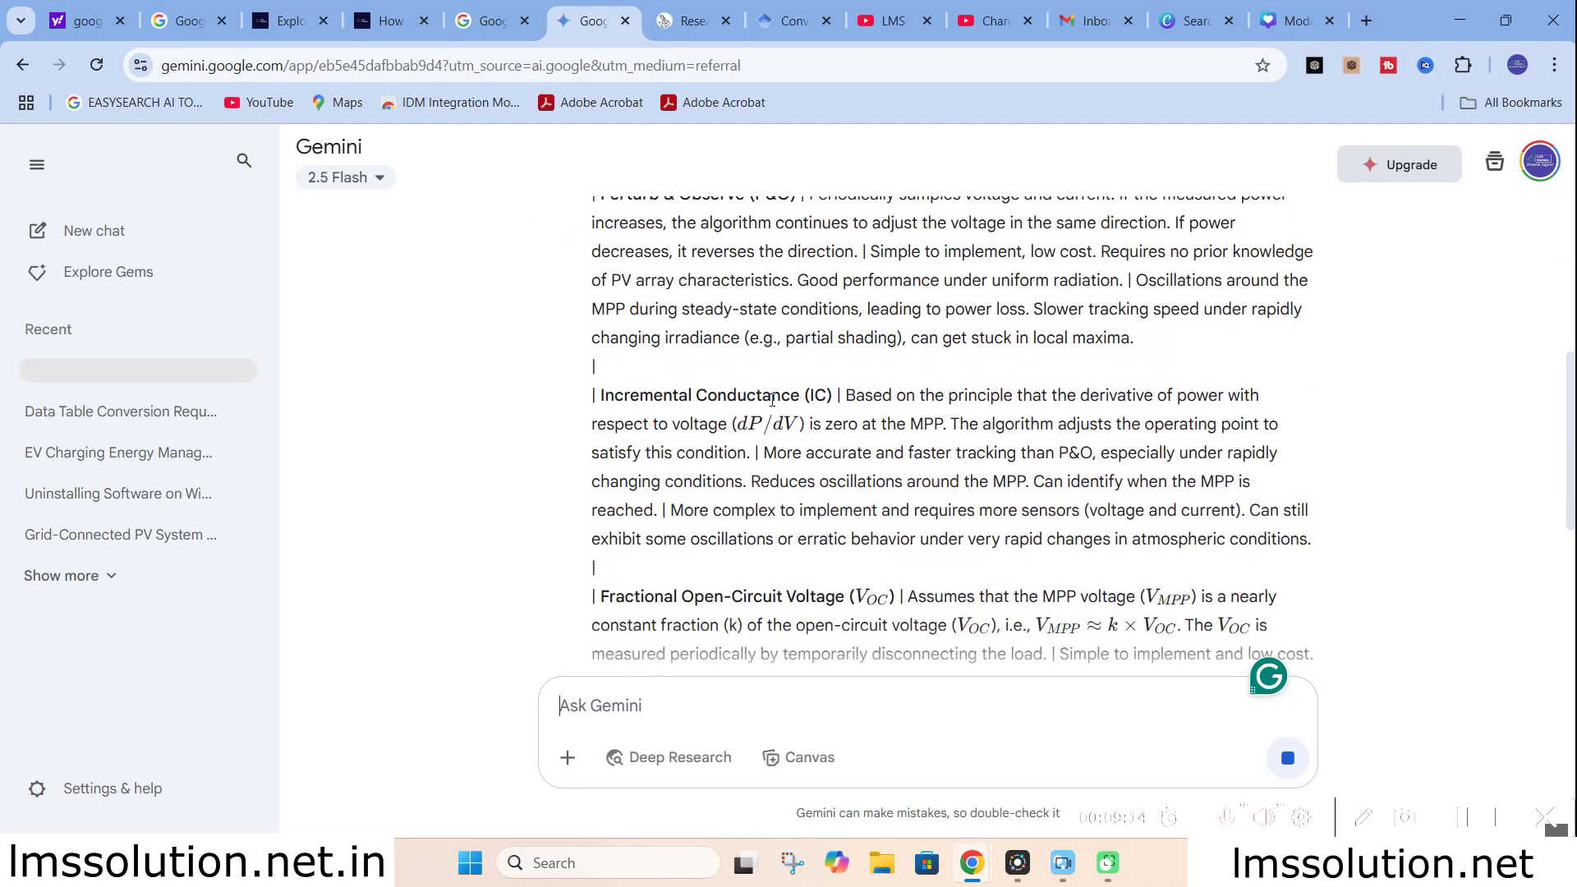
scroll(772, 400, down, 4)
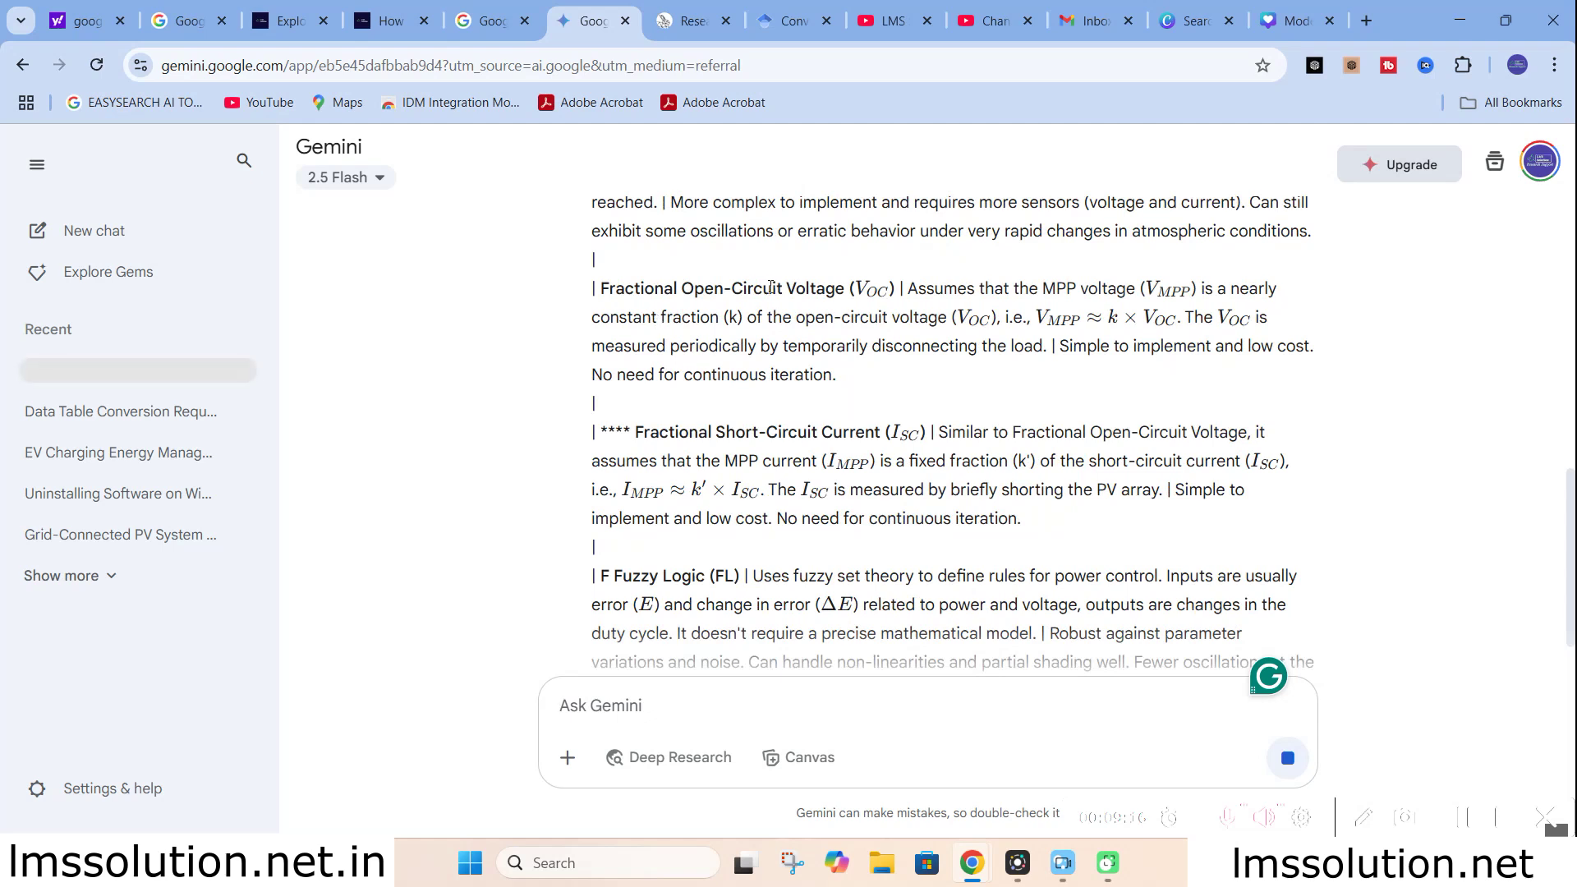
scroll(780, 353, down, 1)
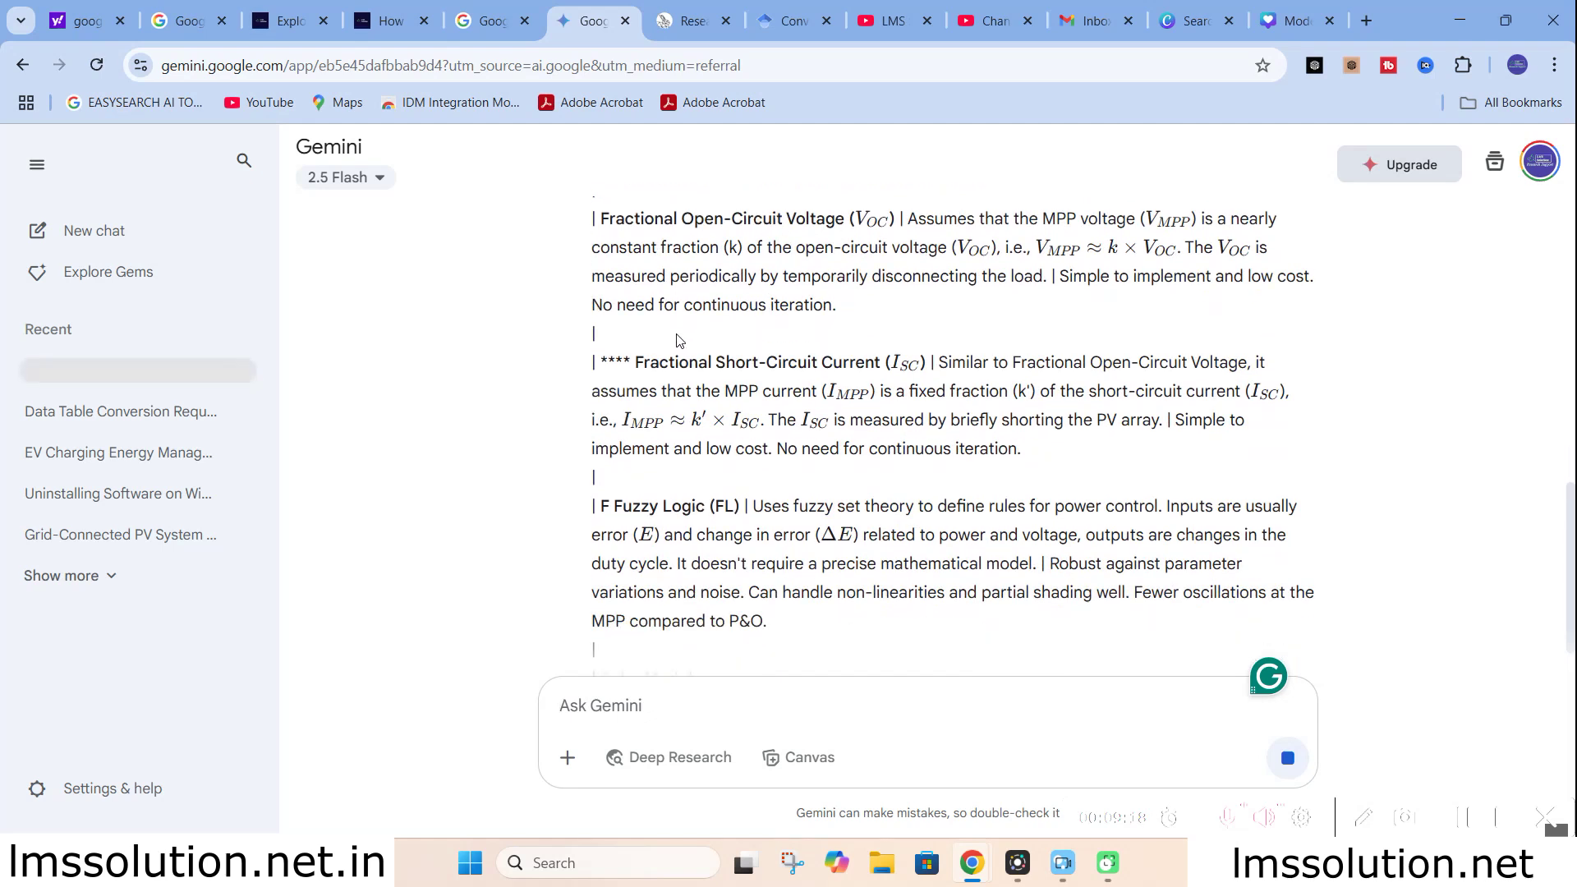
scroll(830, 363, down, 1)
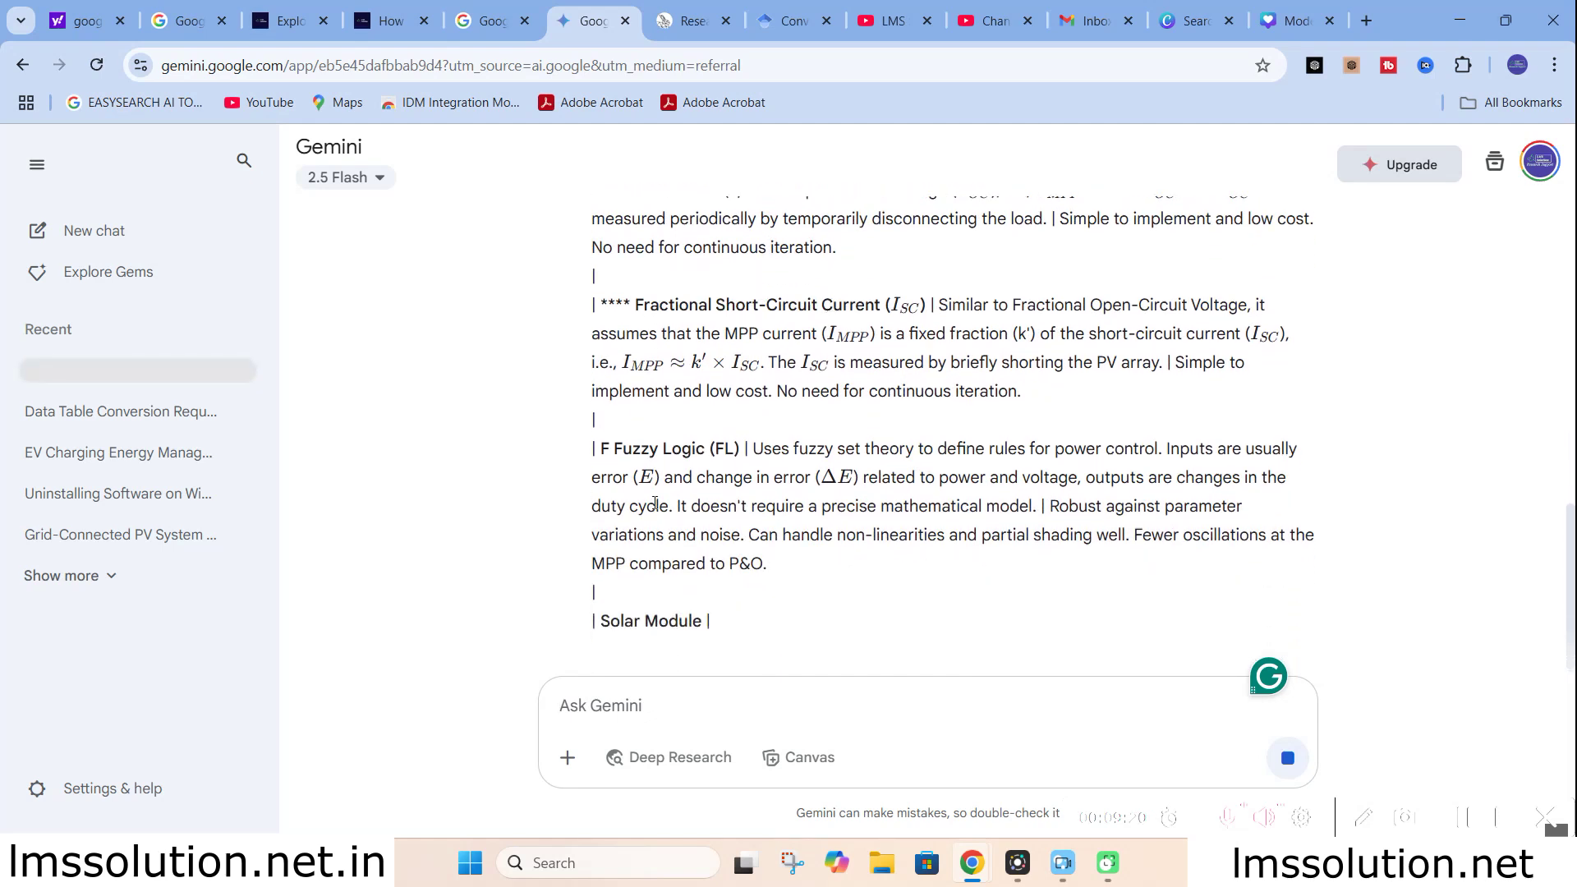
scroll(674, 517, up, 12)
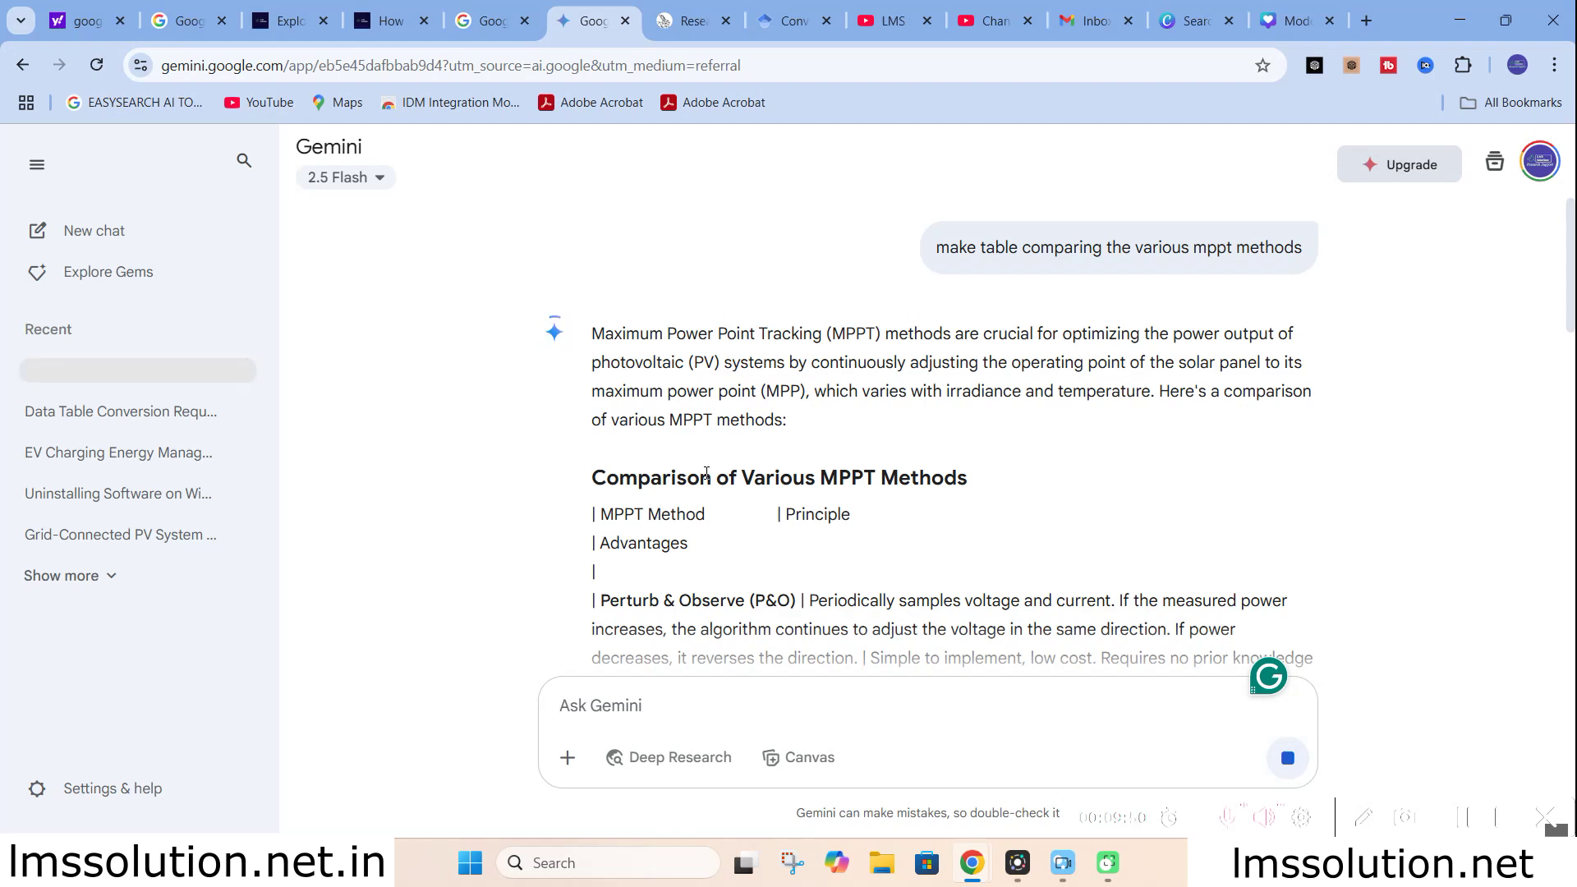
Reload Gemini, declining the 2.5 Pro offer, and submit the prompt "provide modelling of pv cell with relevant equations"
key(F5)
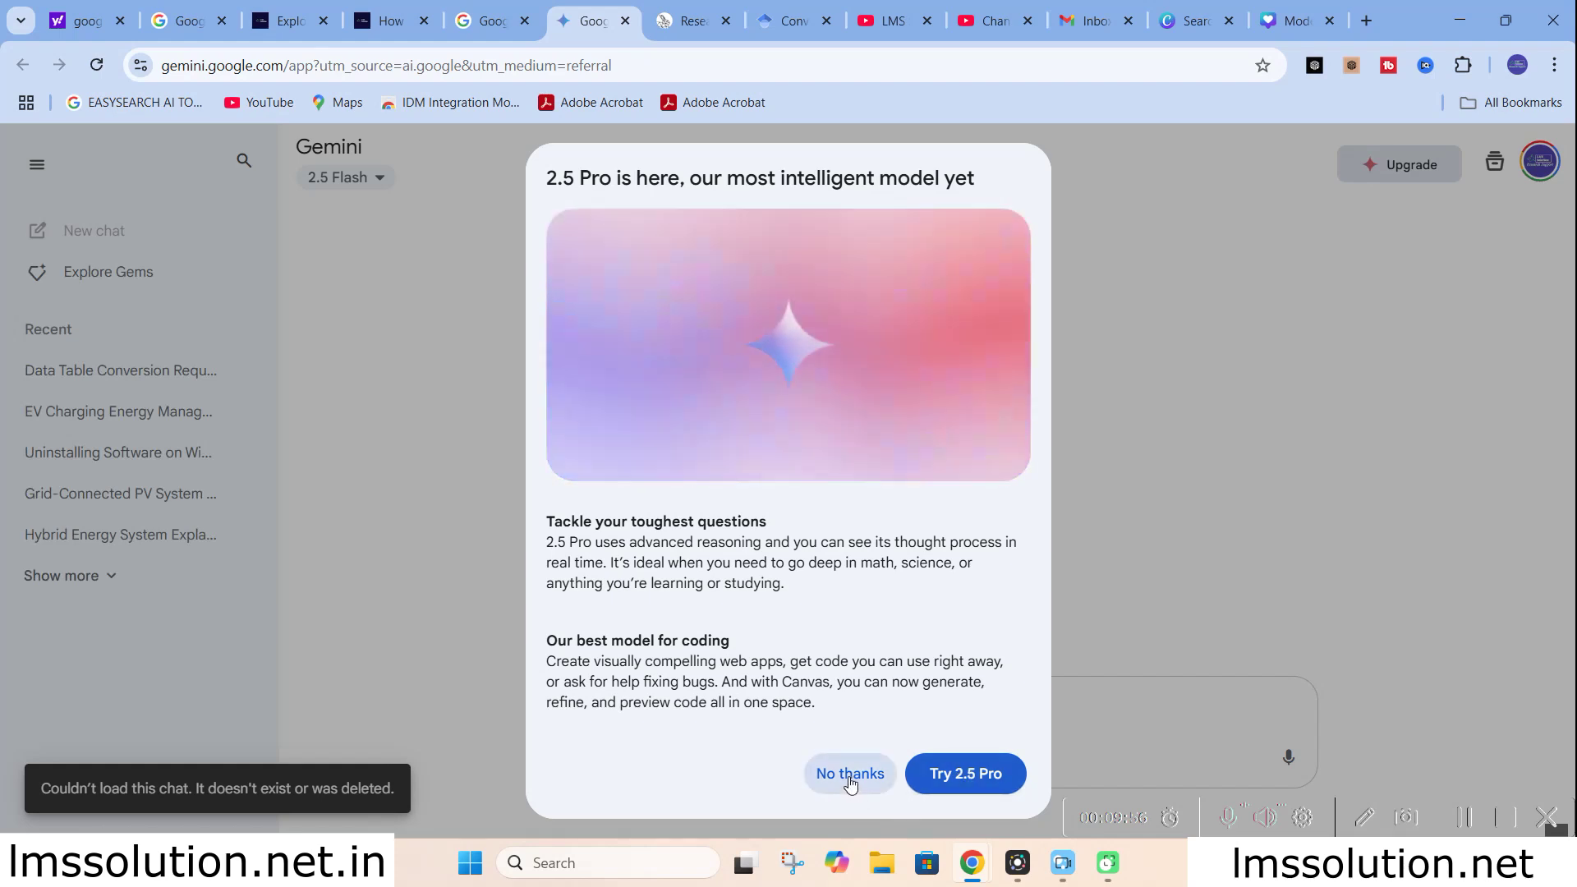
click(850, 774)
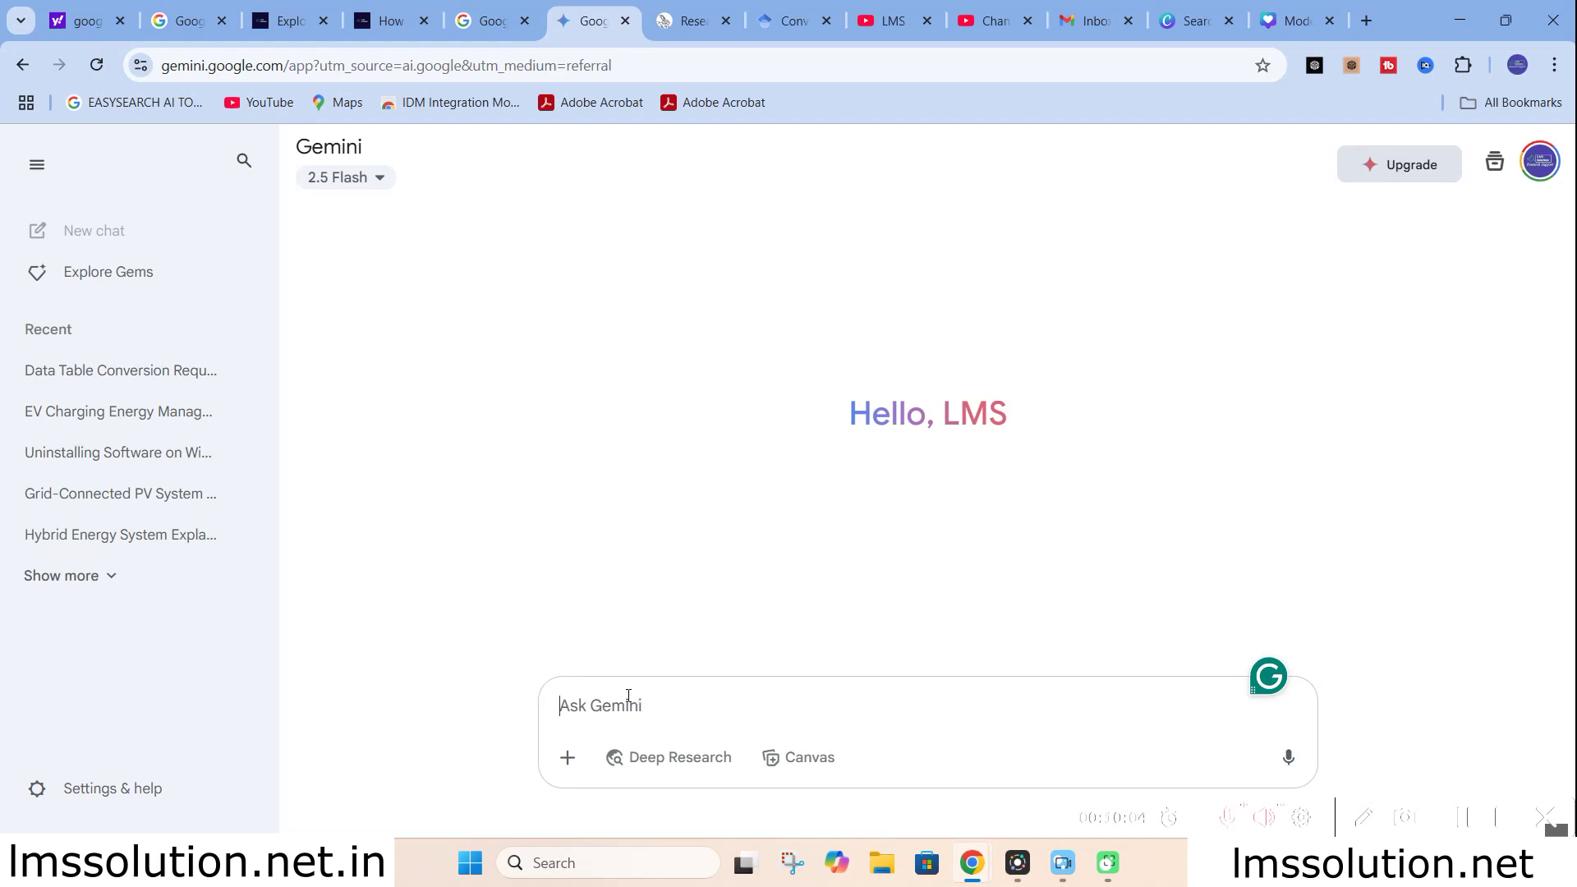
text(provi)
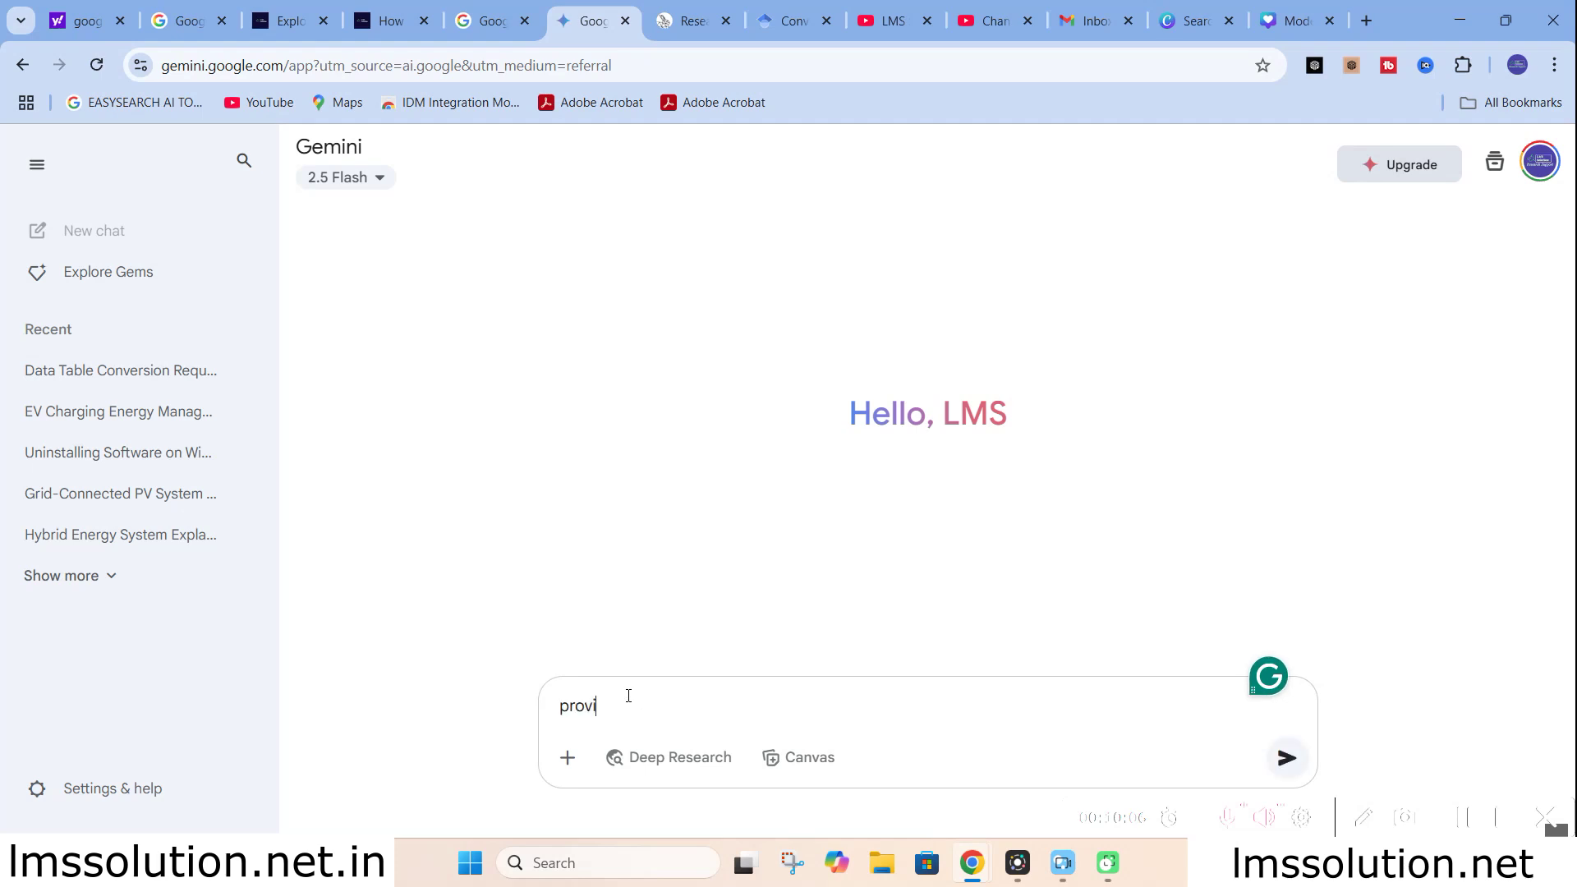
text(de modelling of pv)
text(cell with re)
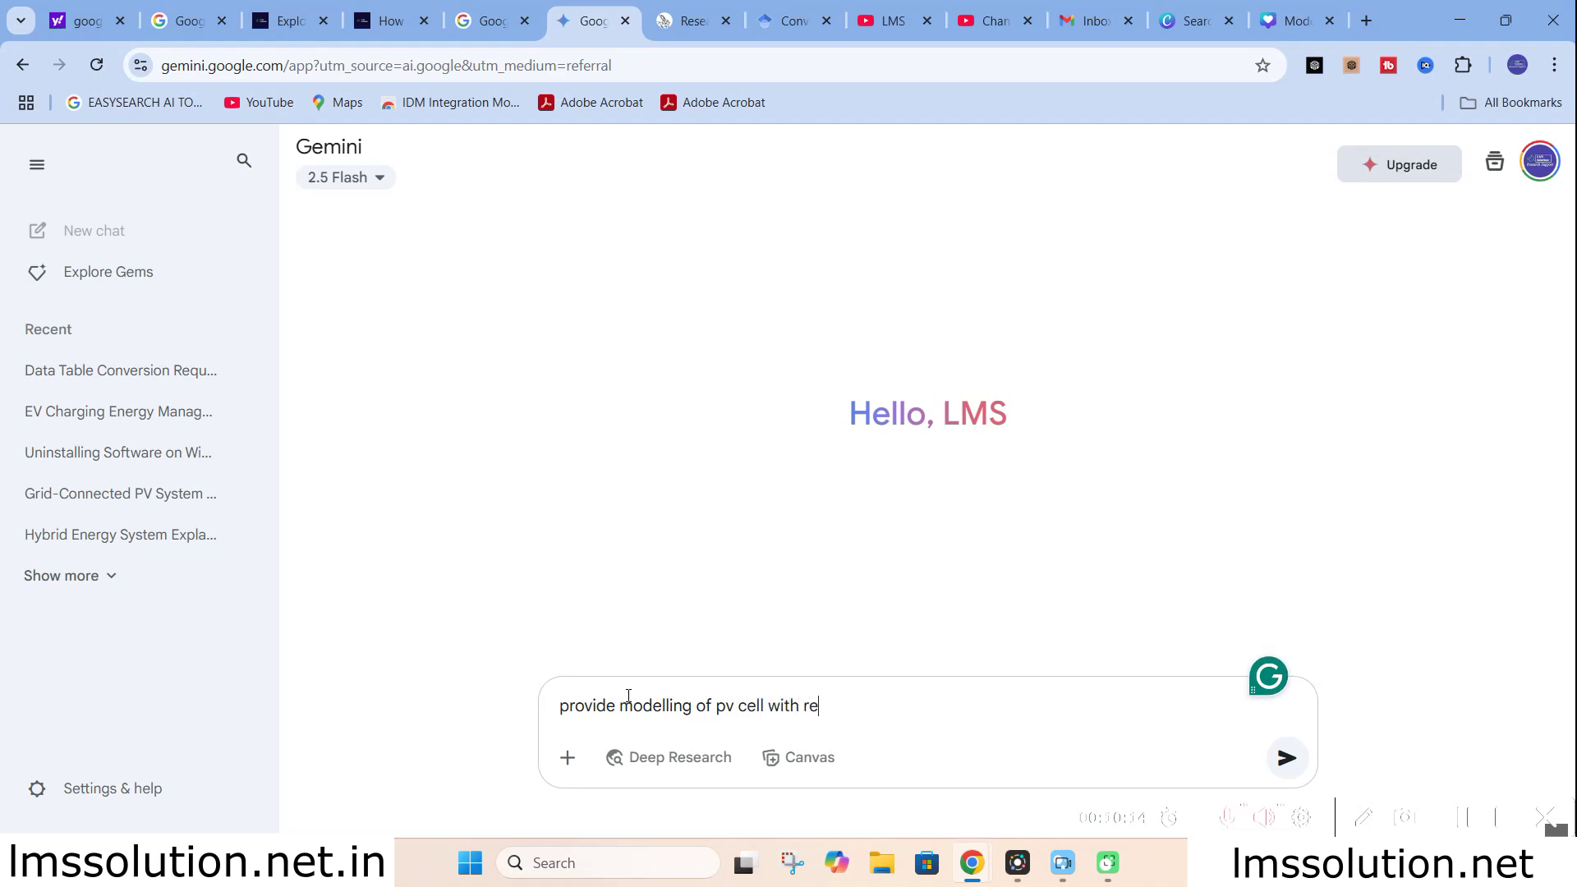
text(levant equations)
key(Return)
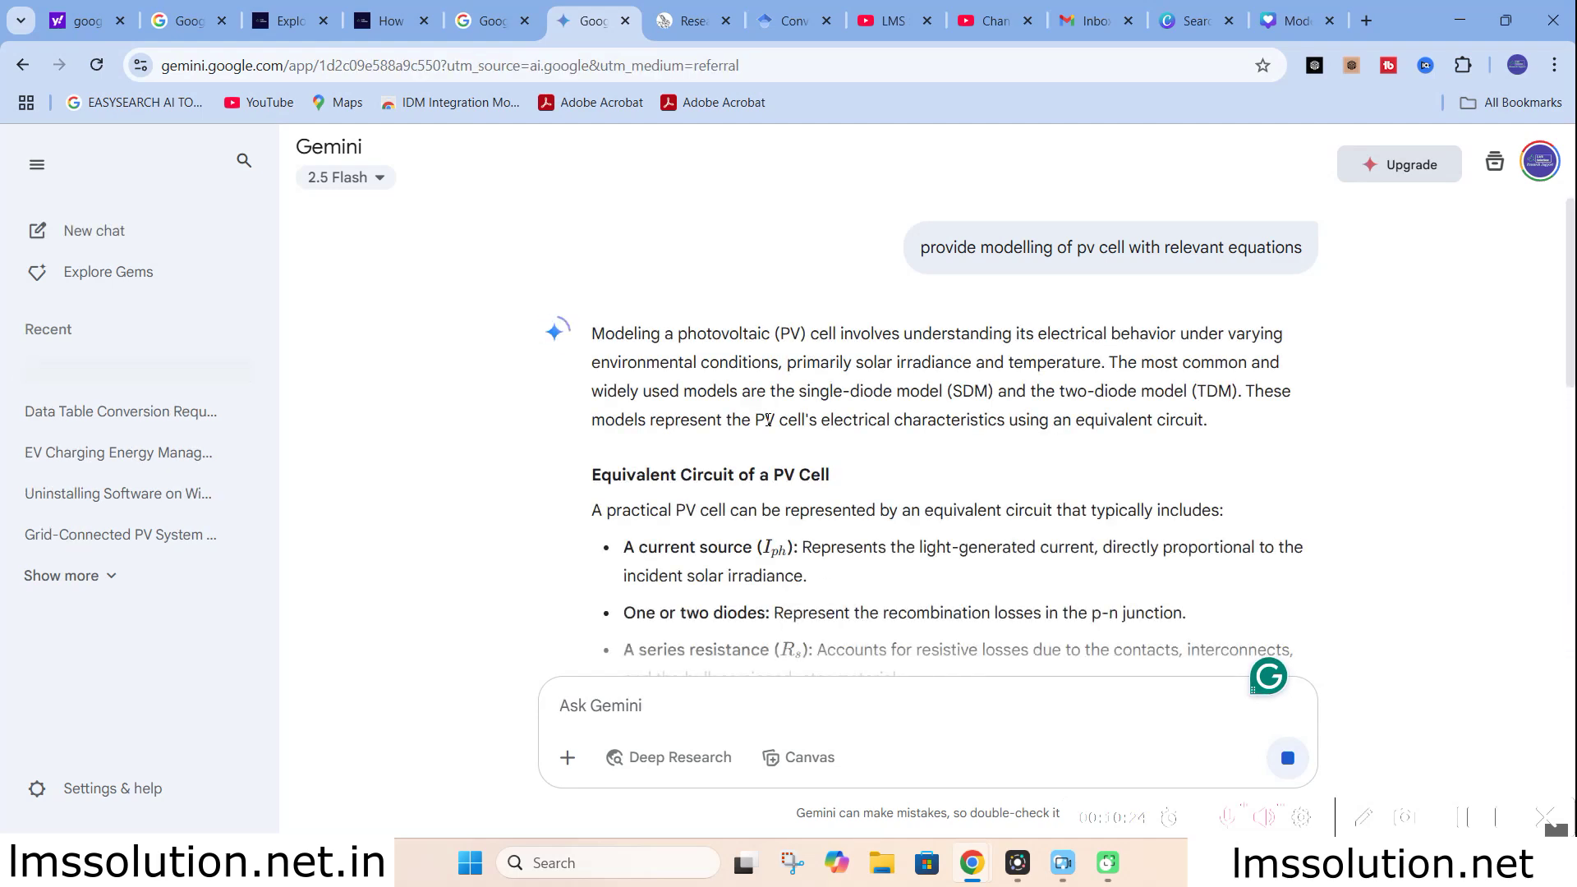
Skim the PV cell modelling response, examining the equivalent circuit and the governing equations of the single-diode model
scroll(768, 421, down, 5)
scroll(766, 421, down, 4)
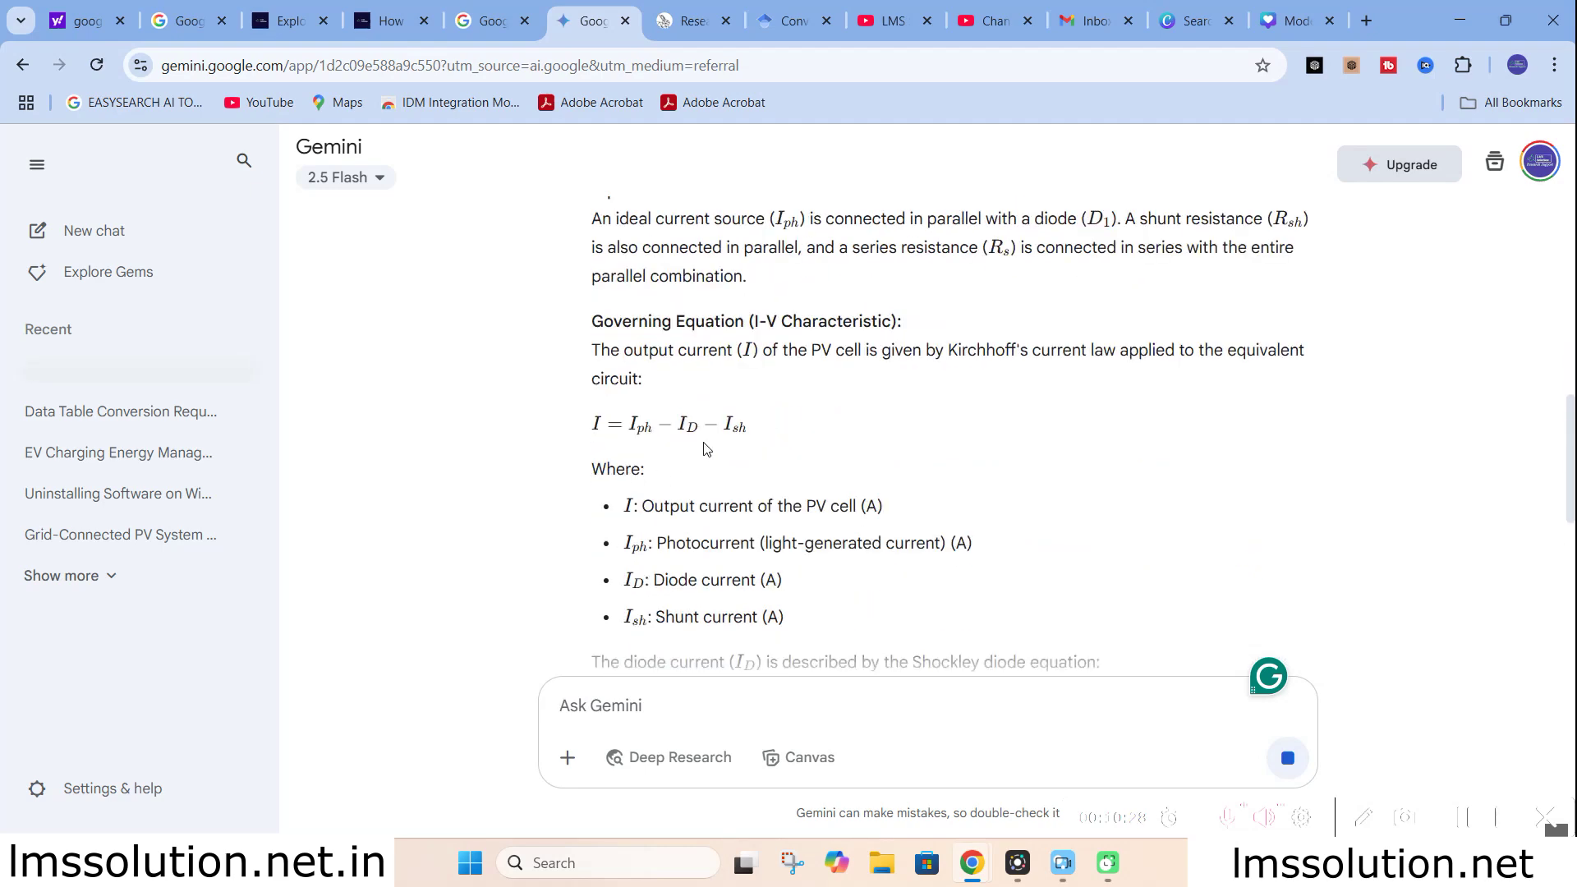
scroll(704, 448, down, 3)
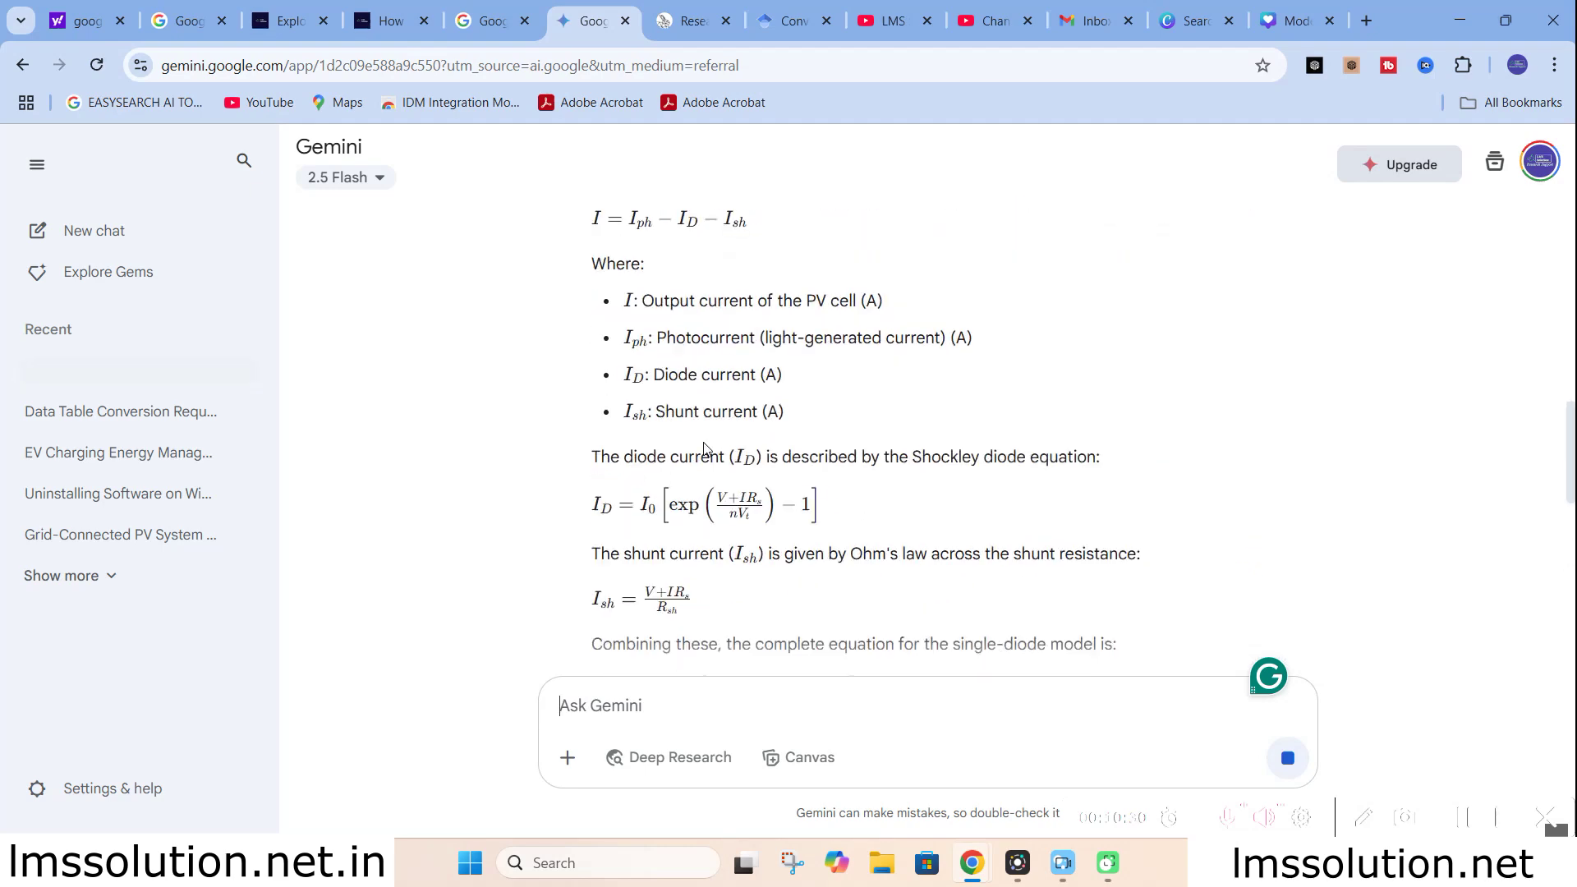
scroll(705, 447, down, 5)
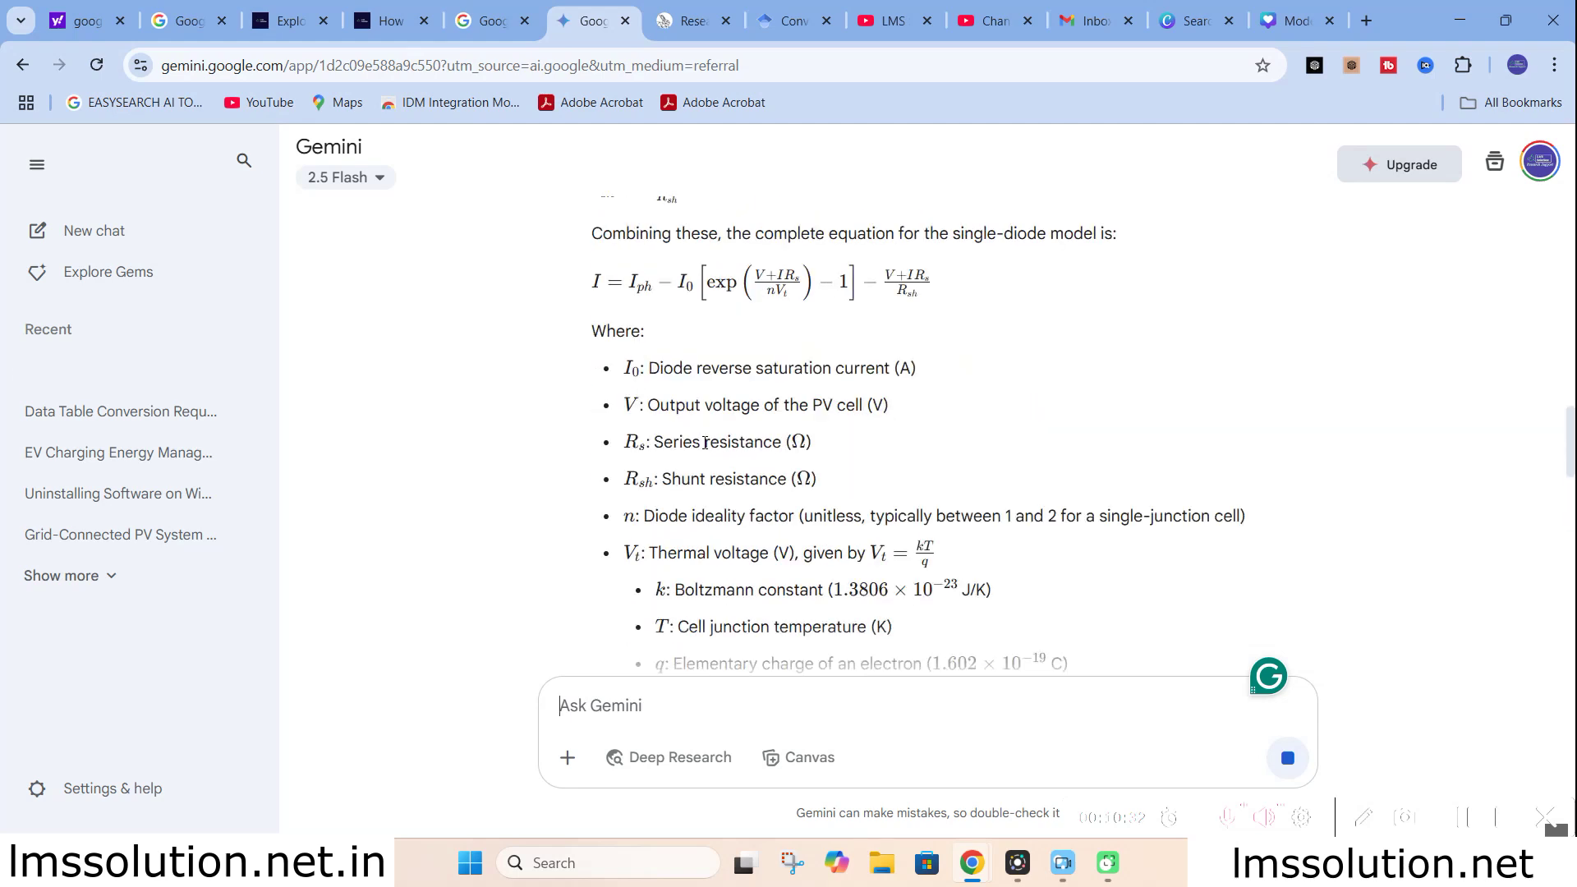
scroll(704, 447, down, 3)
scroll(705, 448, down, 10)
scroll(705, 444, down, 8)
scroll(711, 420, down, 10)
scroll(711, 420, up, 20)
scroll(710, 420, up, 1)
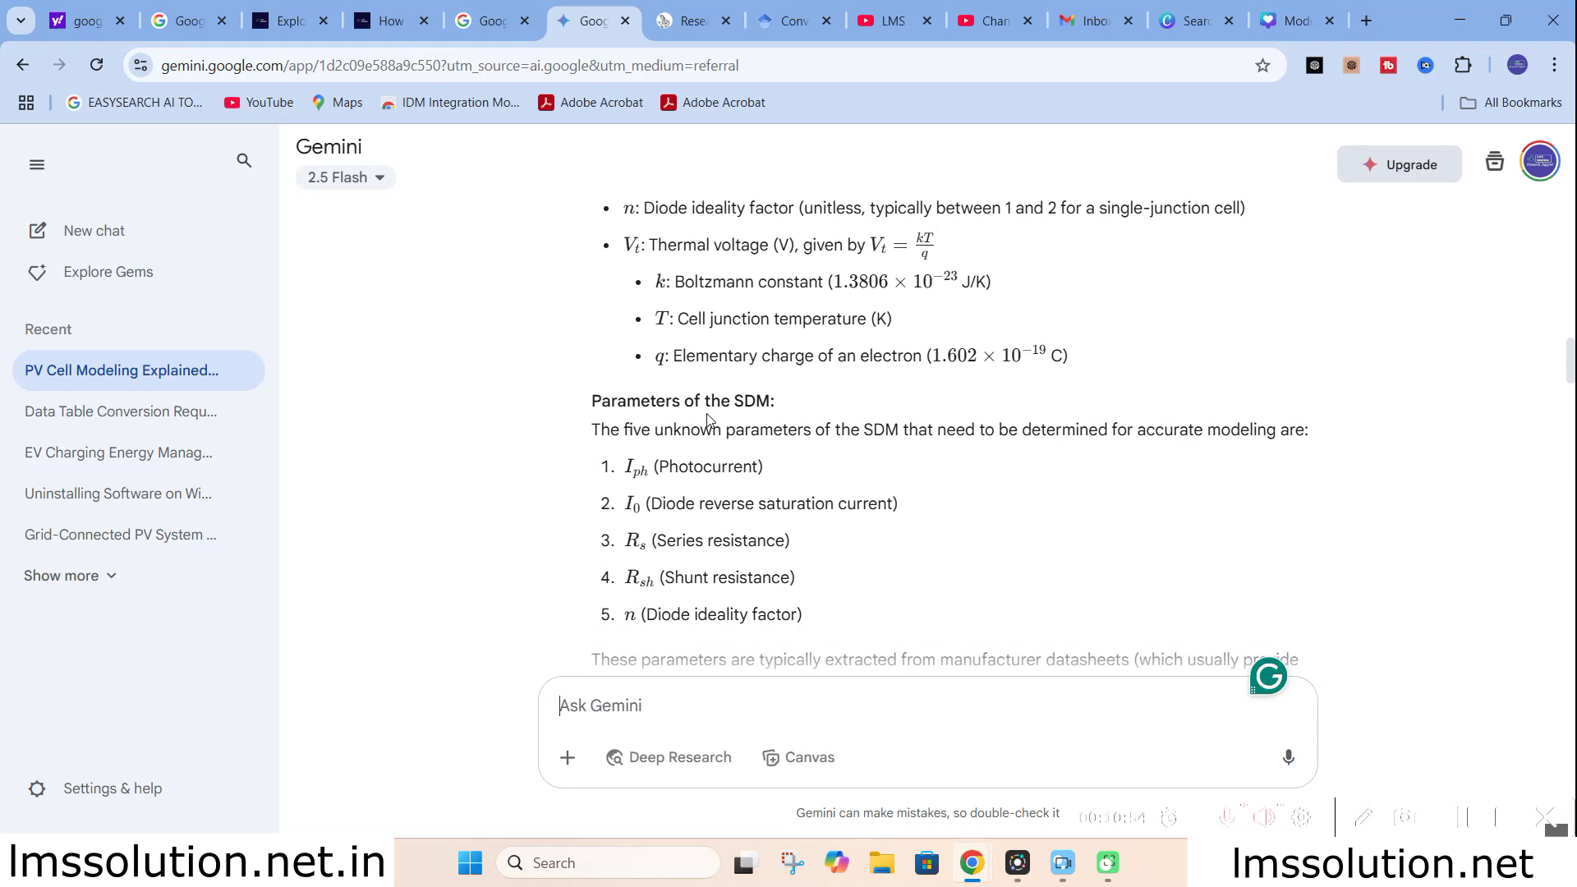
Examine the parameter dependence equations, the two-diode model and the factors affecting PV cell performance through to the response's end
scroll(749, 416, down, 4)
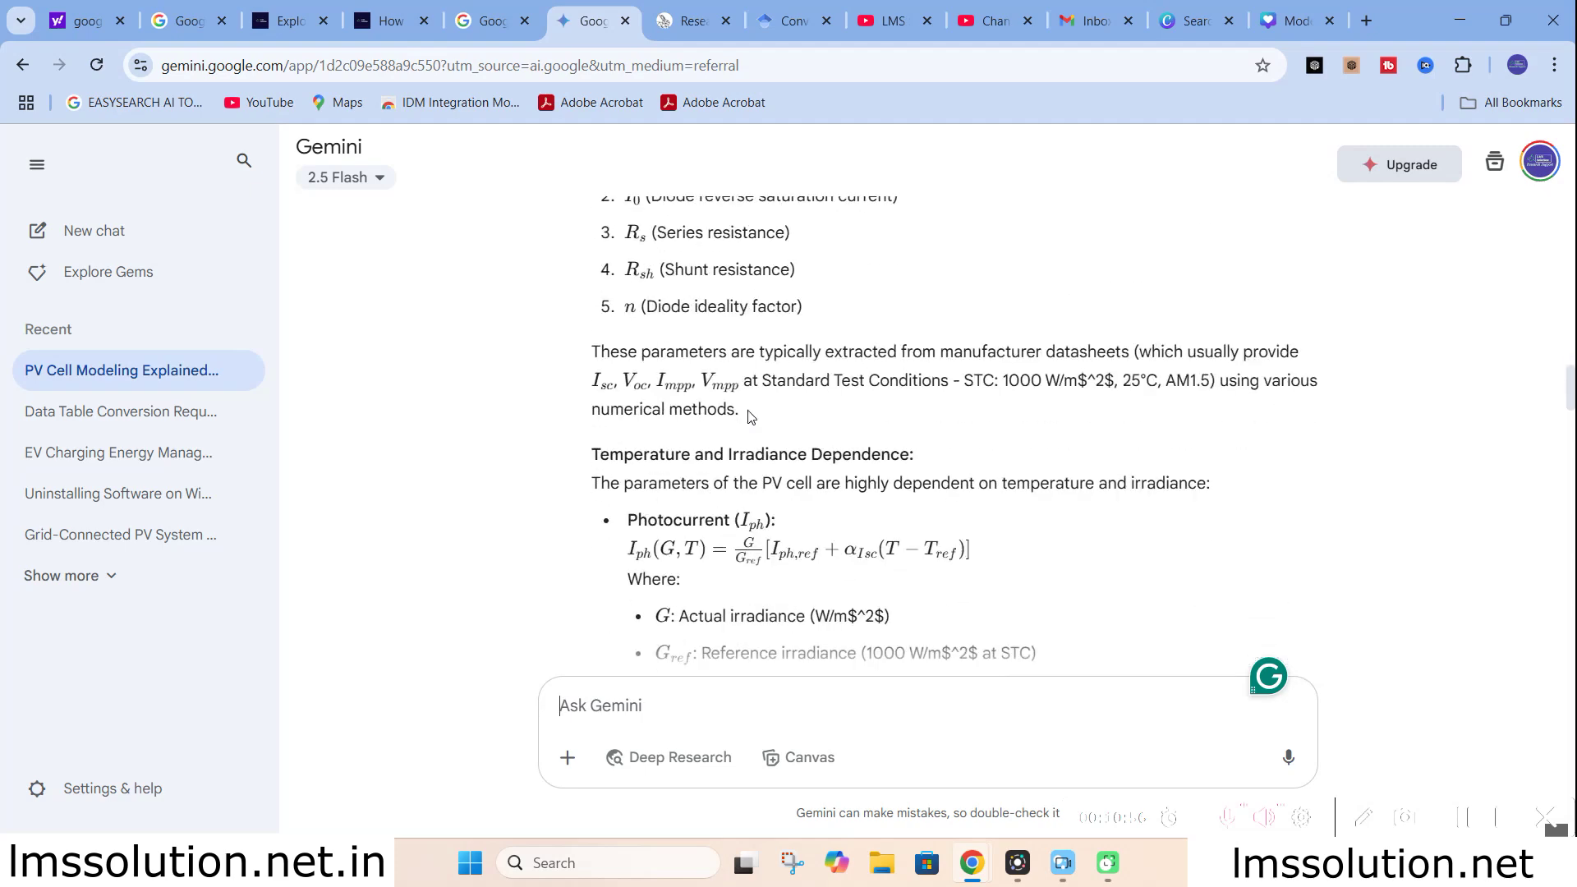
scroll(749, 417, down, 3)
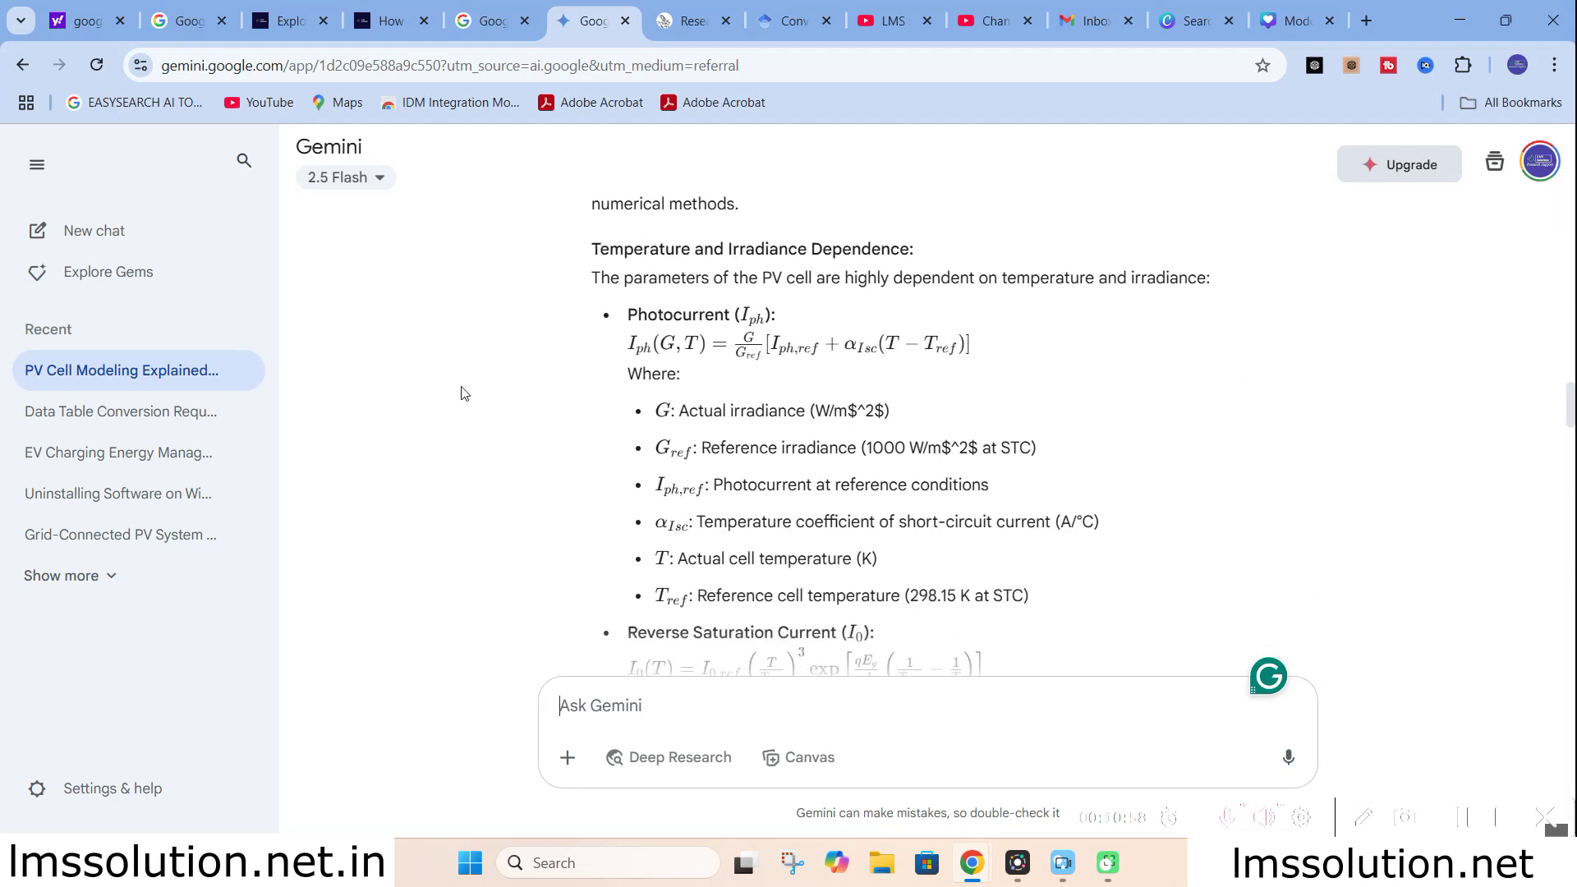
scroll(887, 355, down, 15)
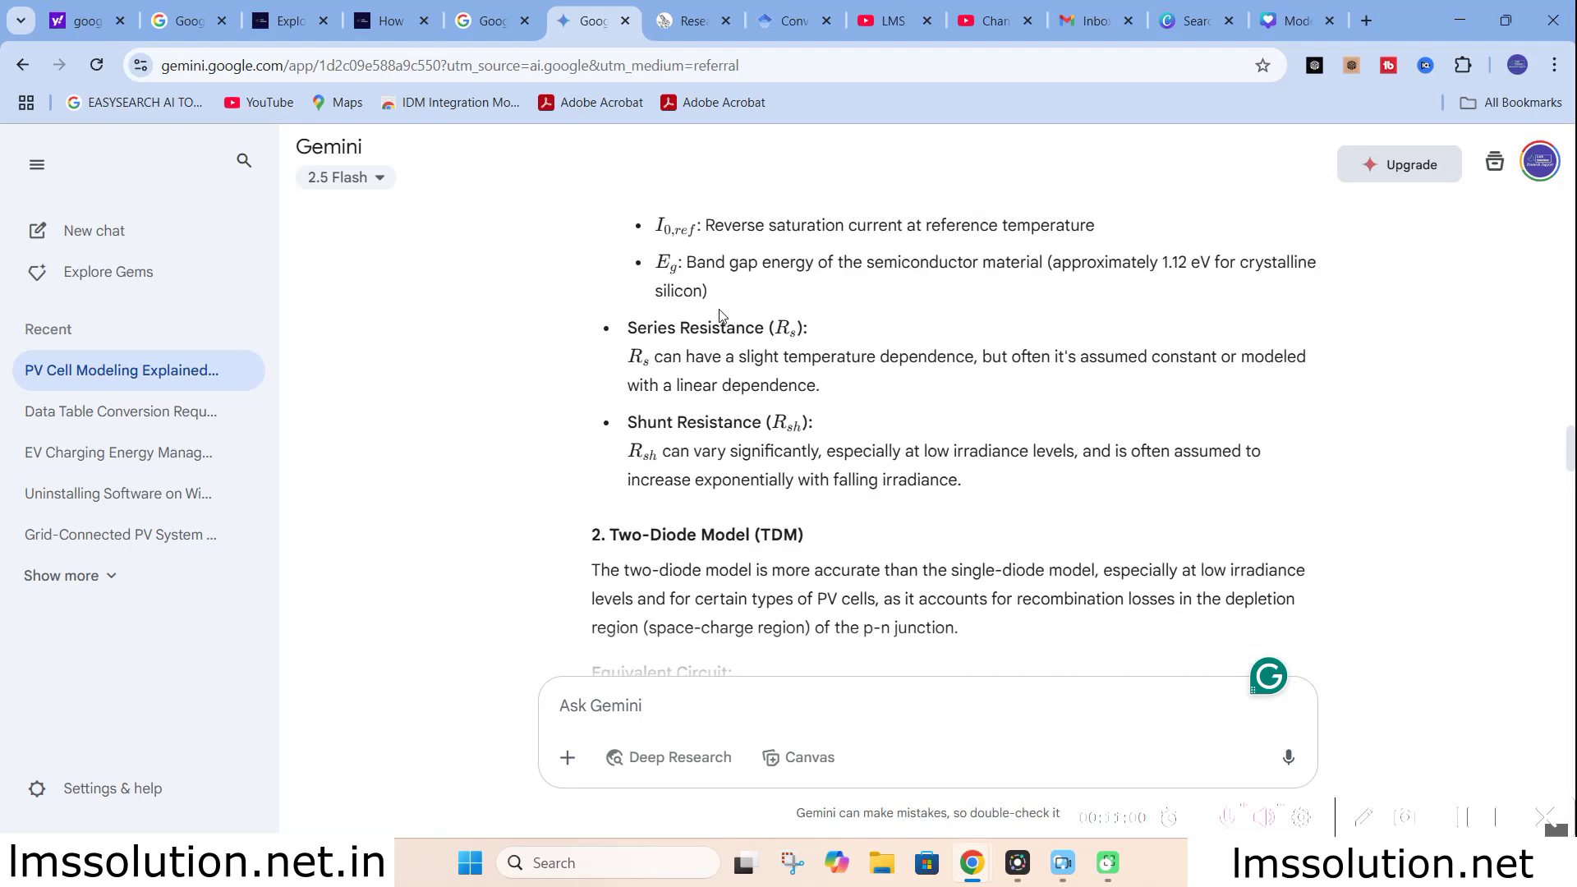
scroll(719, 314, down, 4)
scroll(664, 255, up, 5)
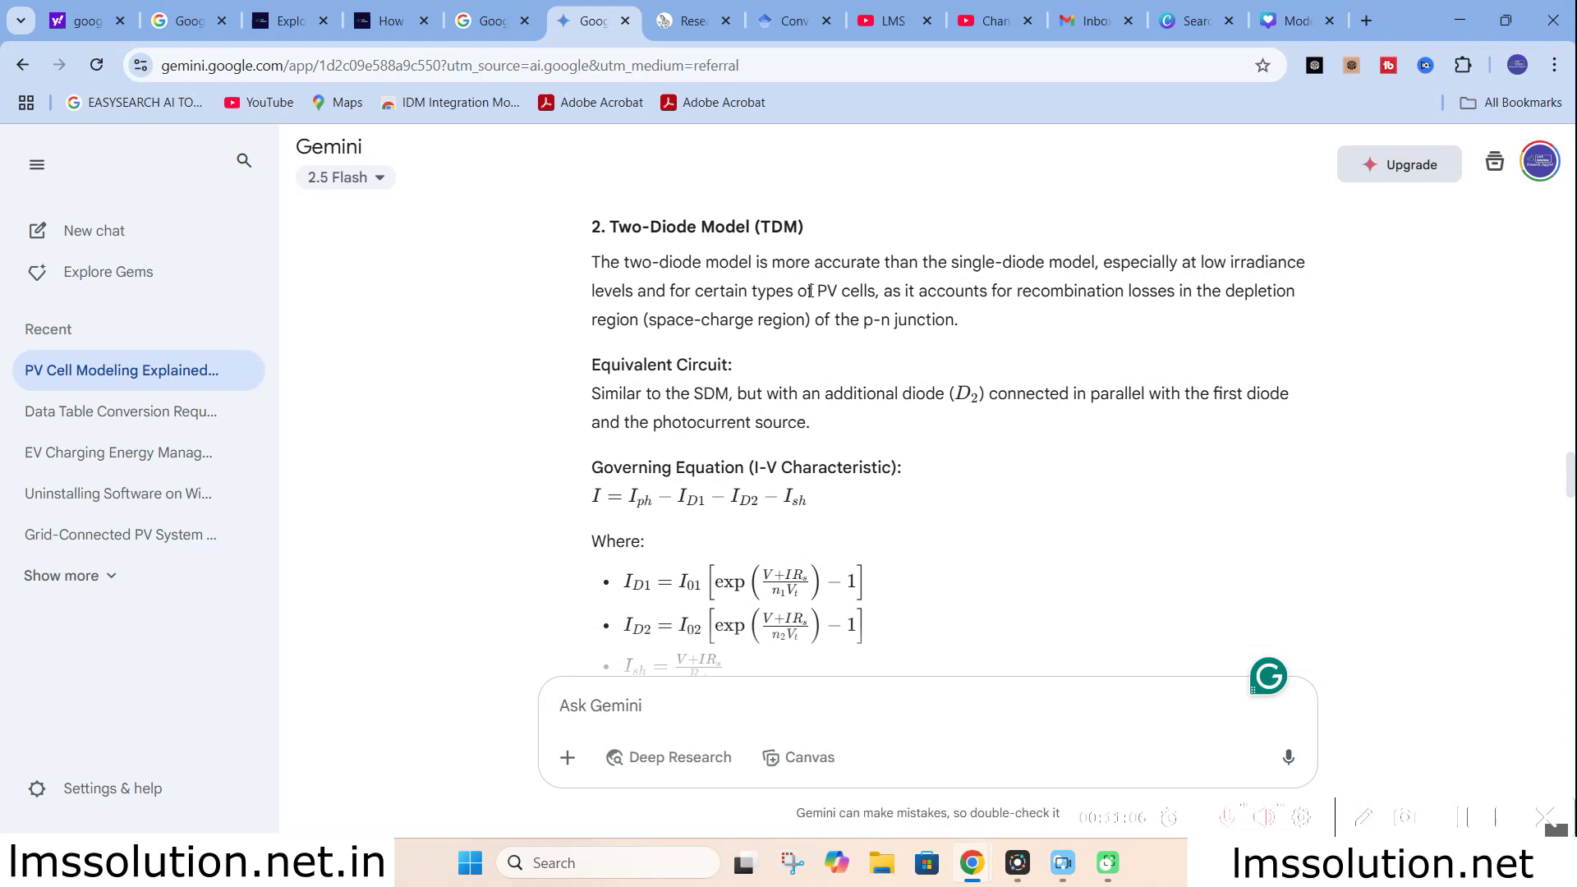
scroll(620, 270, down, 3)
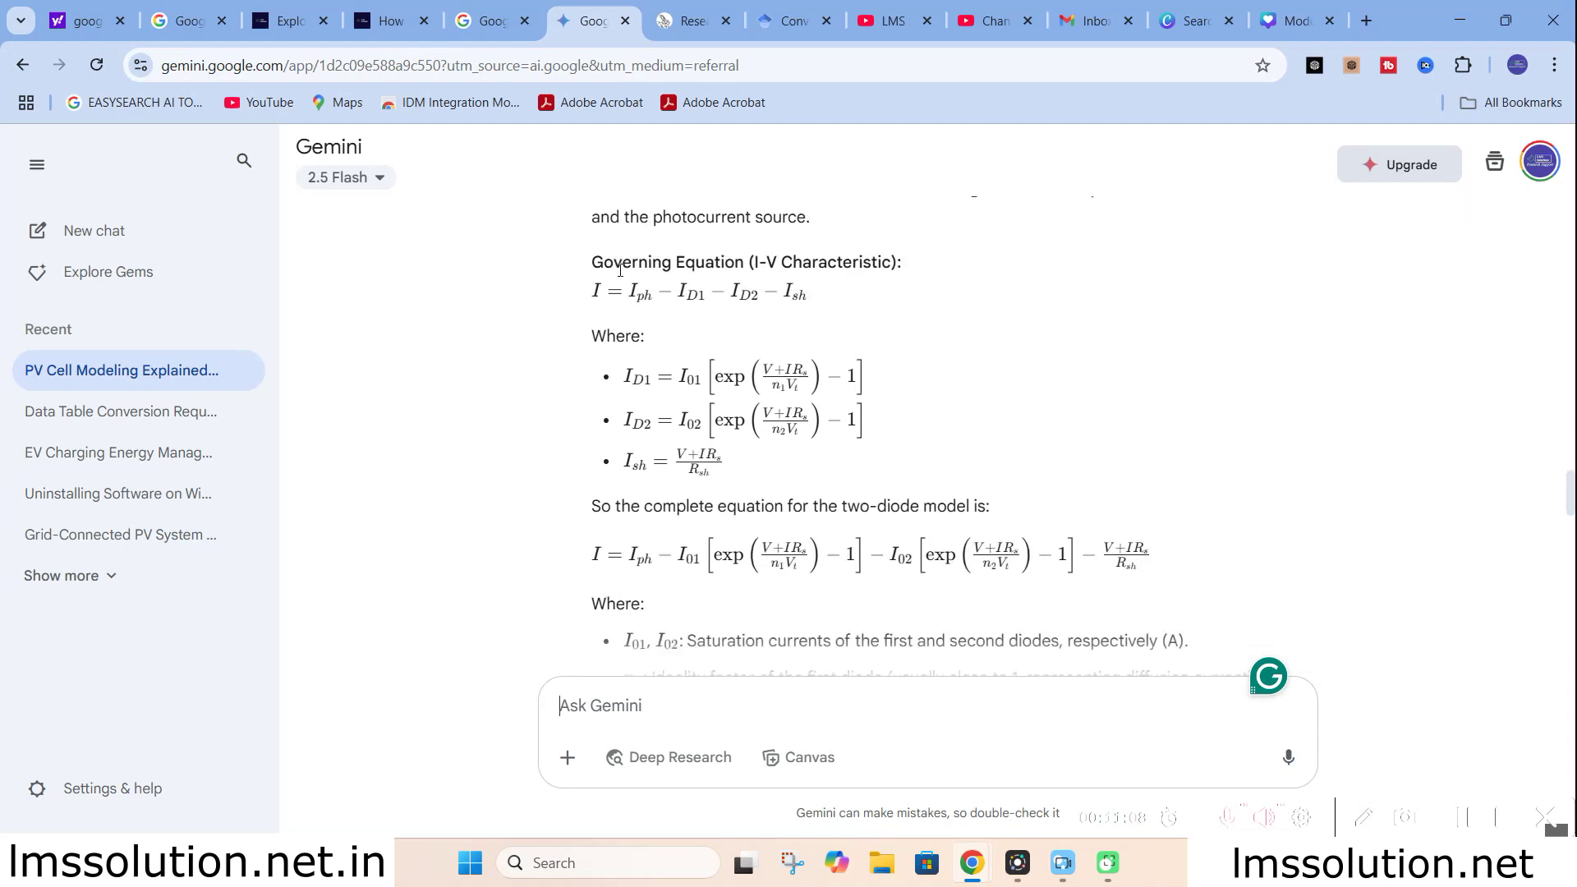
scroll(692, 366, down, 3)
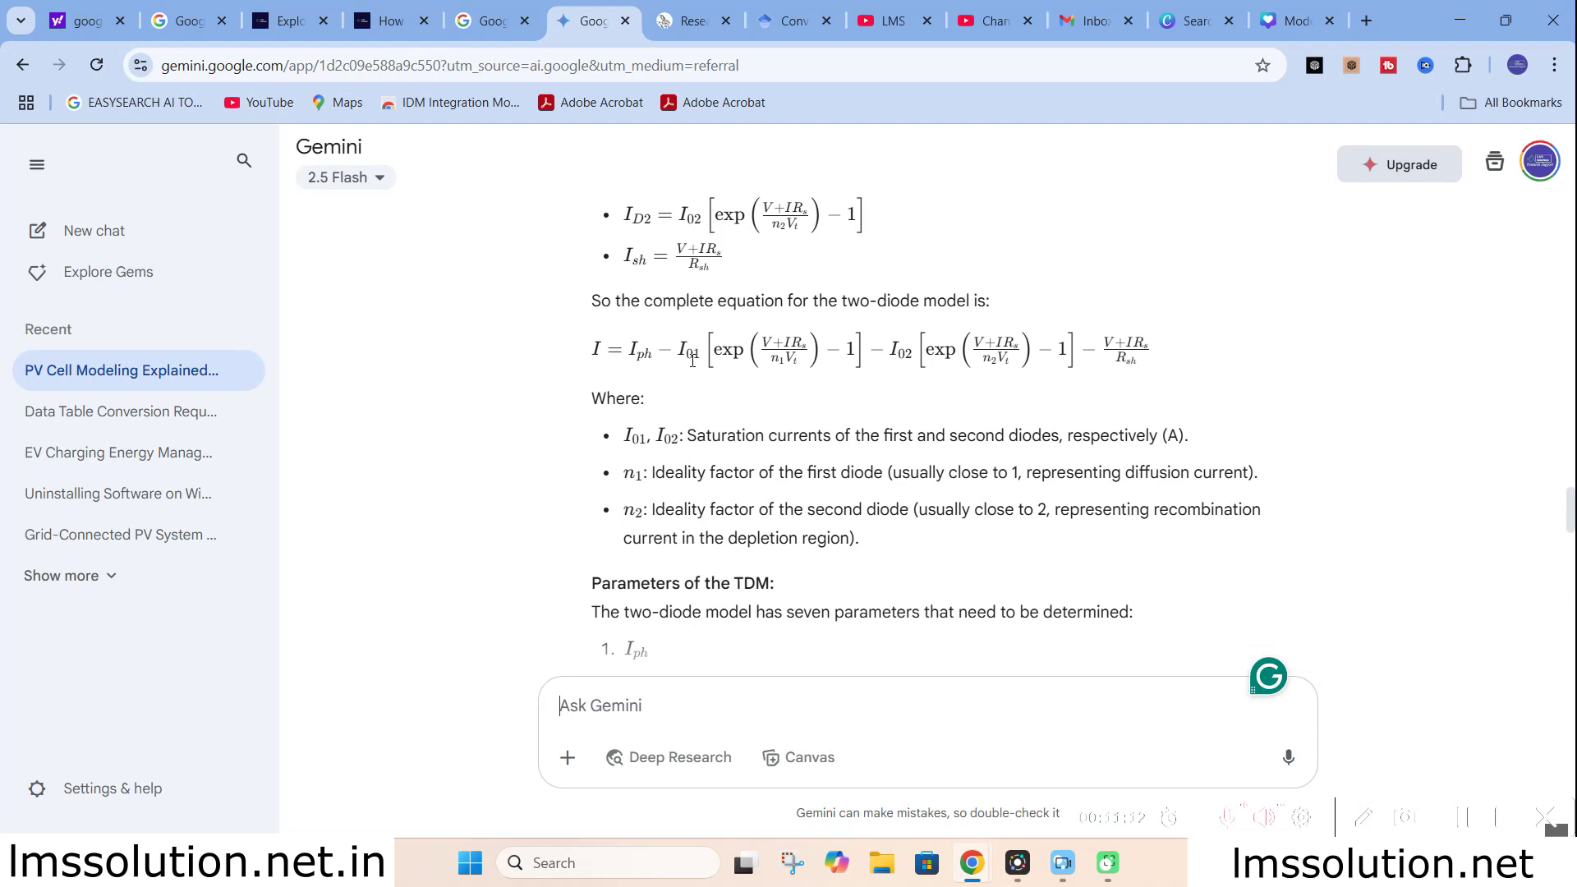
scroll(692, 359, down, 9)
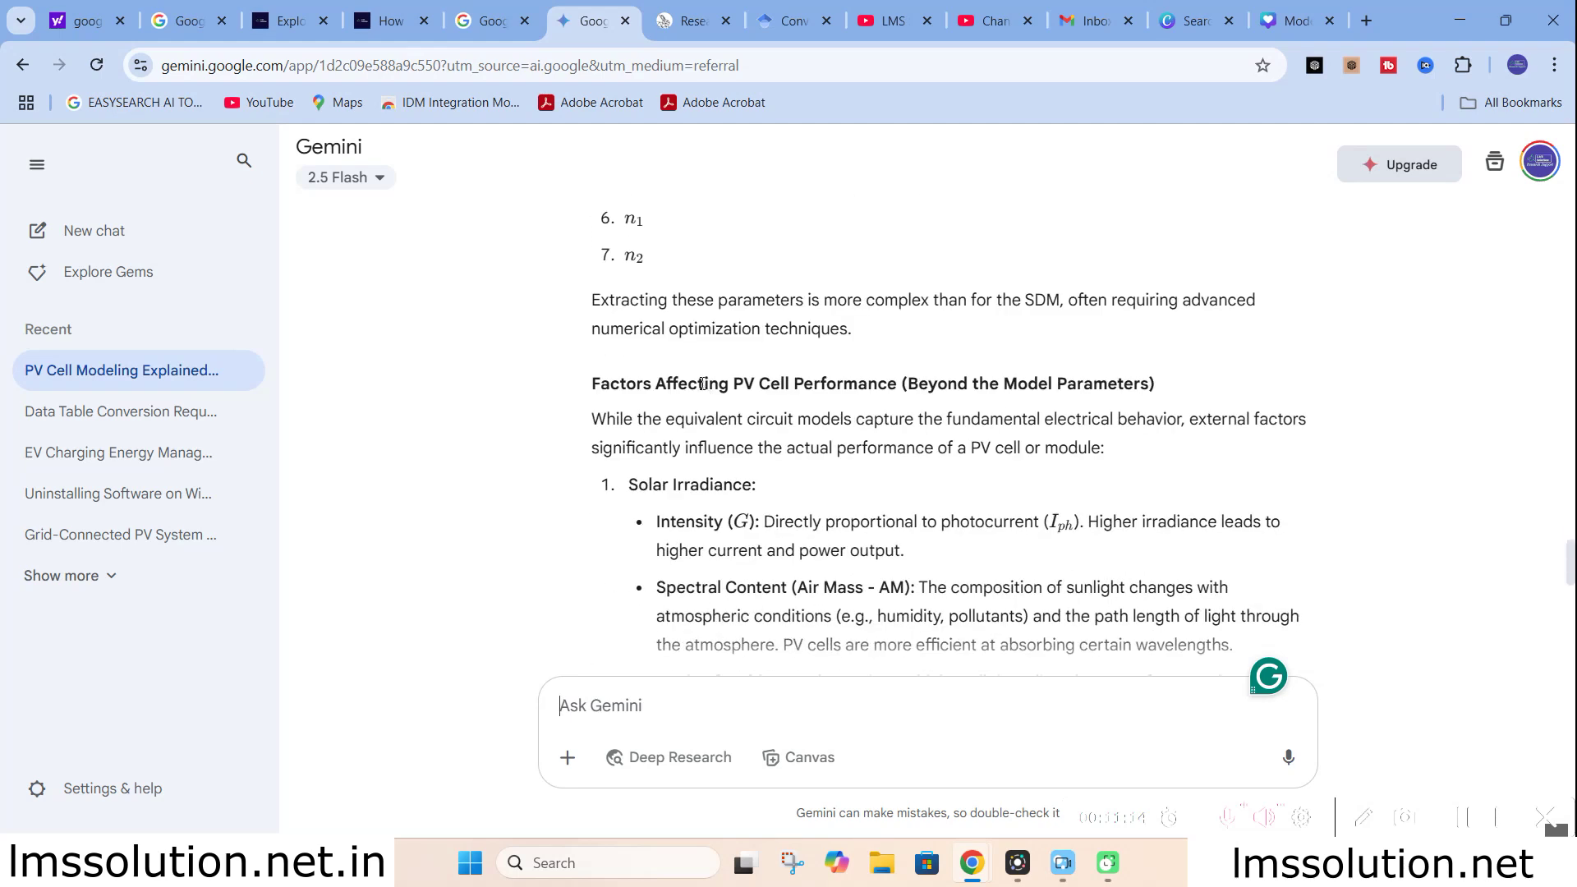
scroll(755, 373, down, 3)
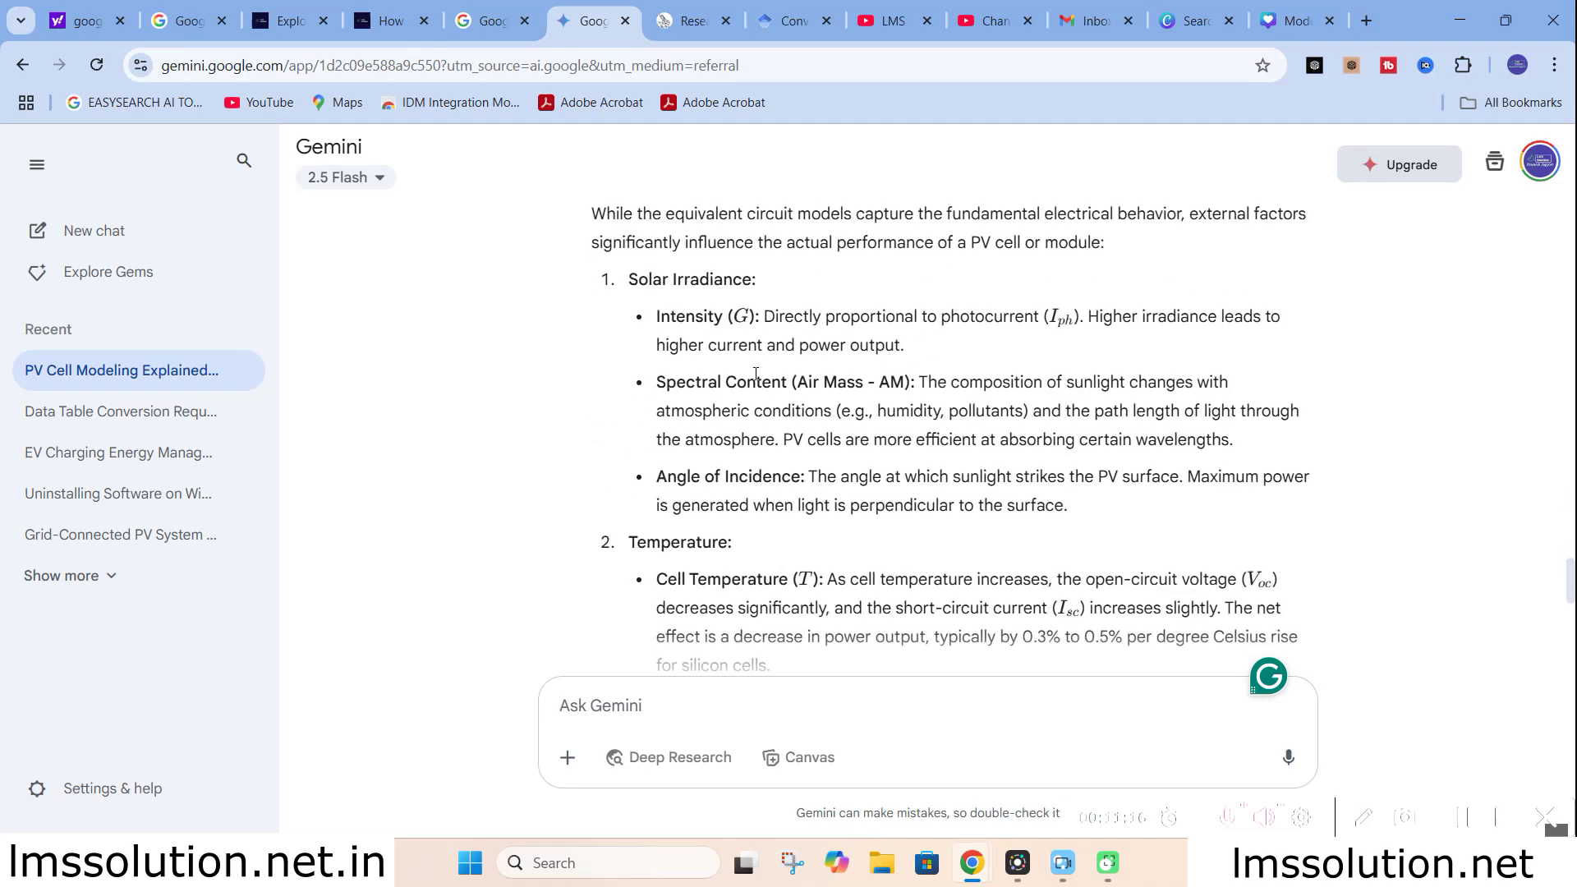
scroll(756, 374, down, 12)
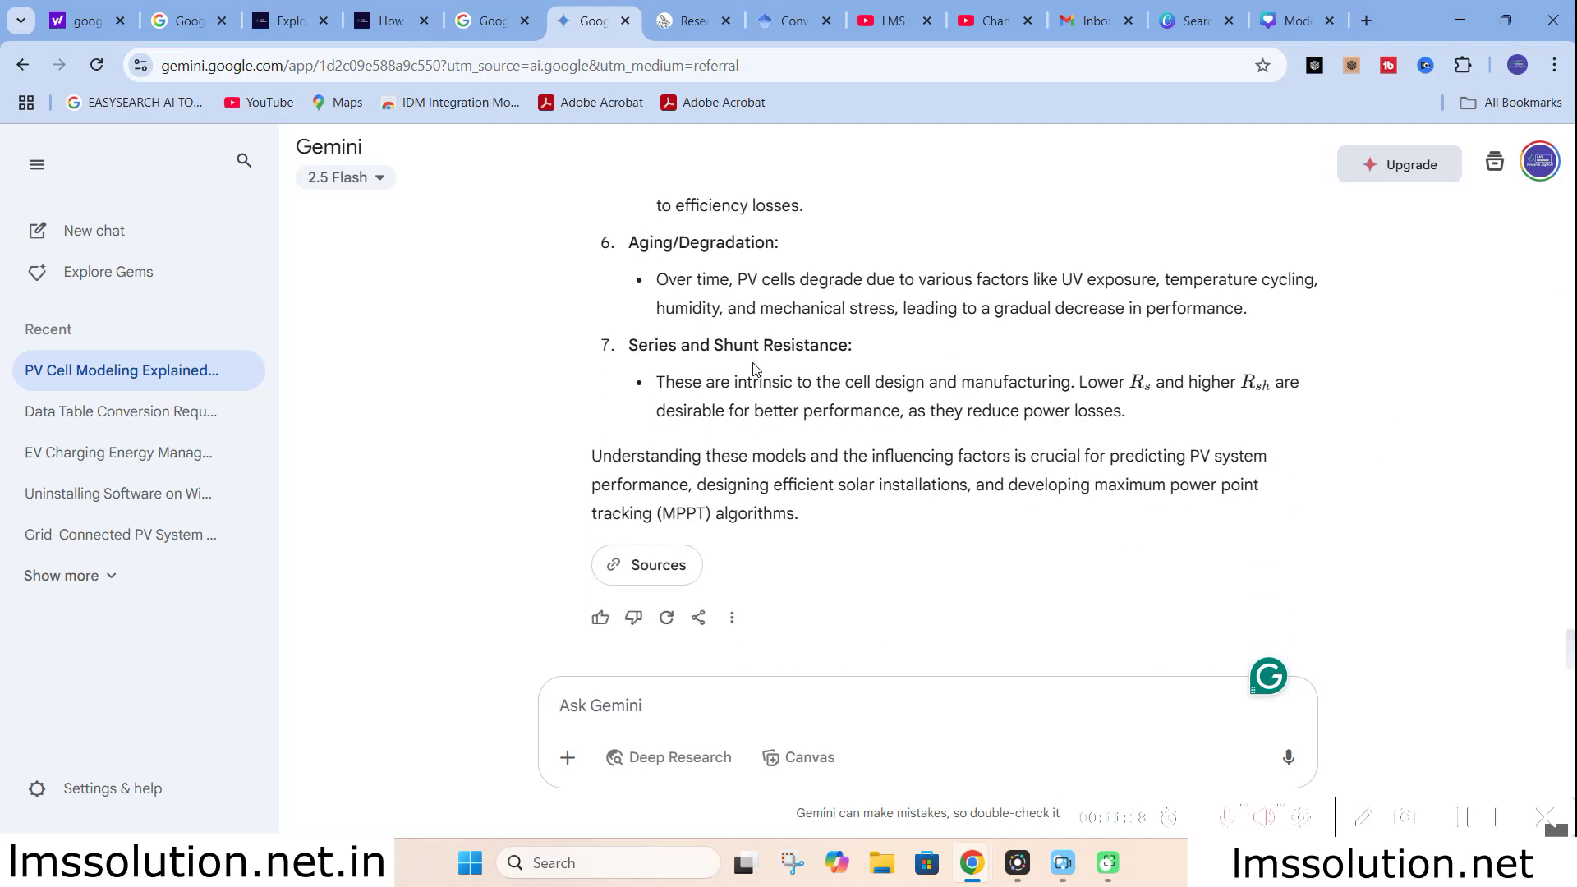
Open the diva-portal.org document from the response's sources and skim its contents list and solar cell theory pages
click(621, 565)
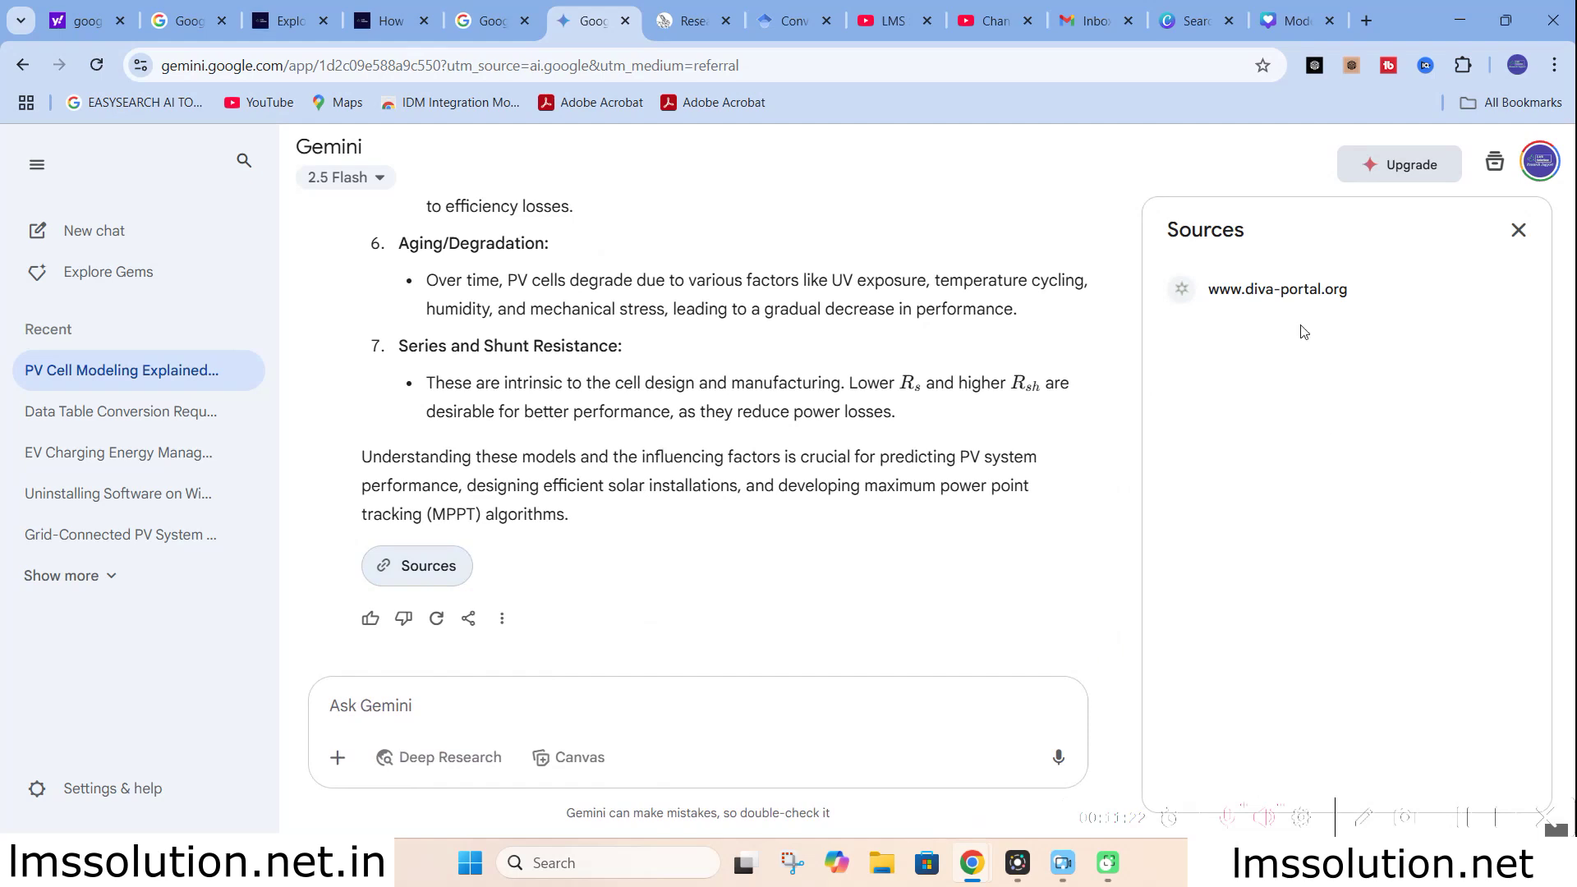
click(1291, 291)
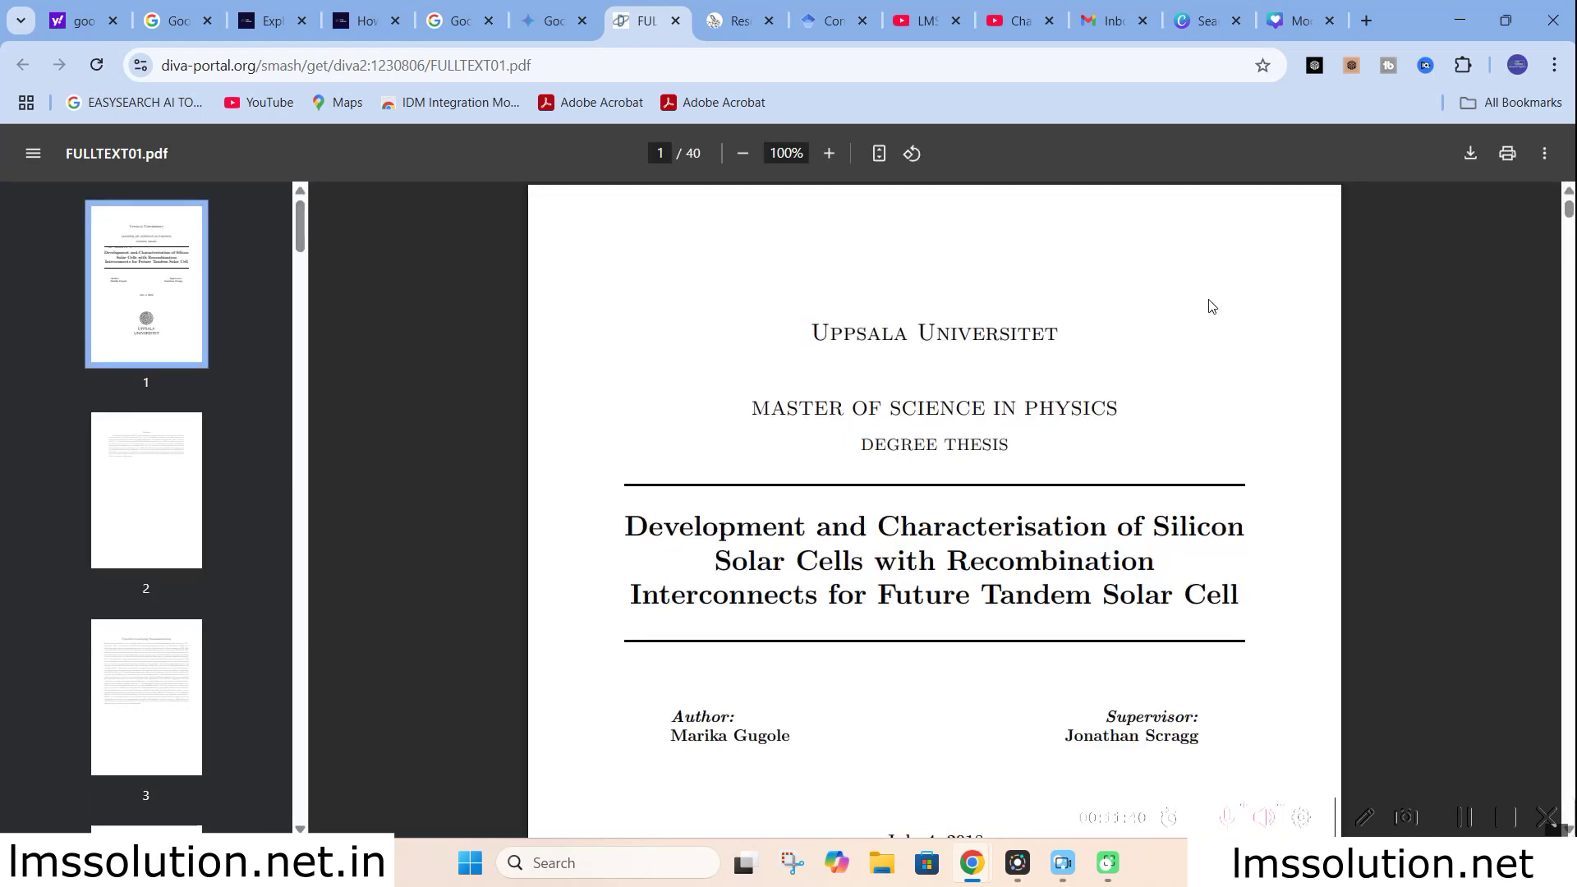
scroll(809, 381, down, 20)
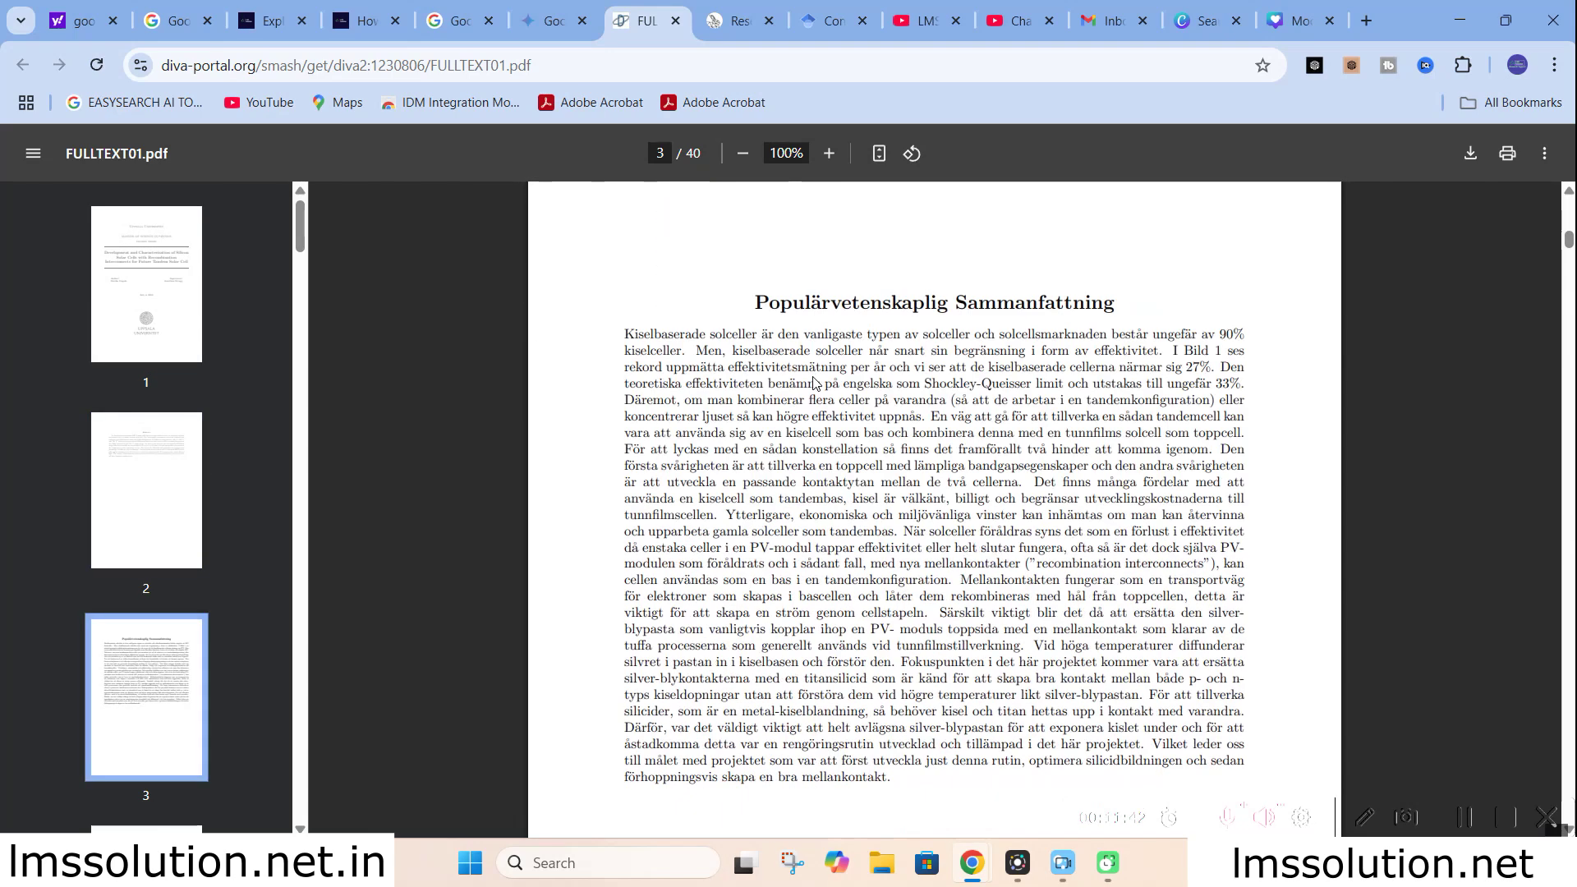
scroll(810, 378, down, 12)
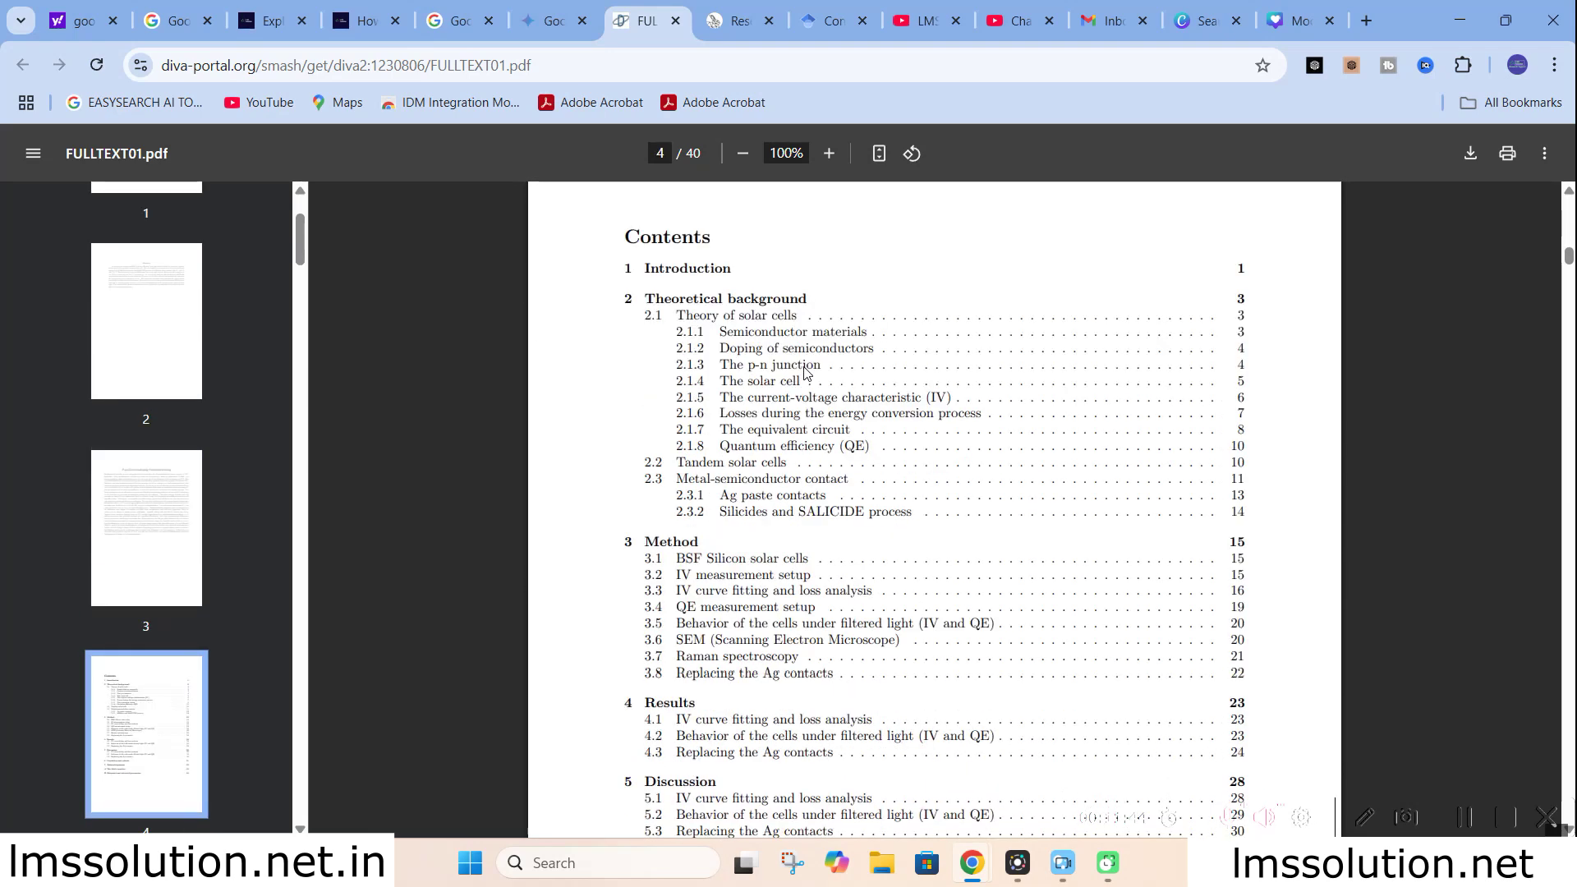
scroll(711, 300, down, 20)
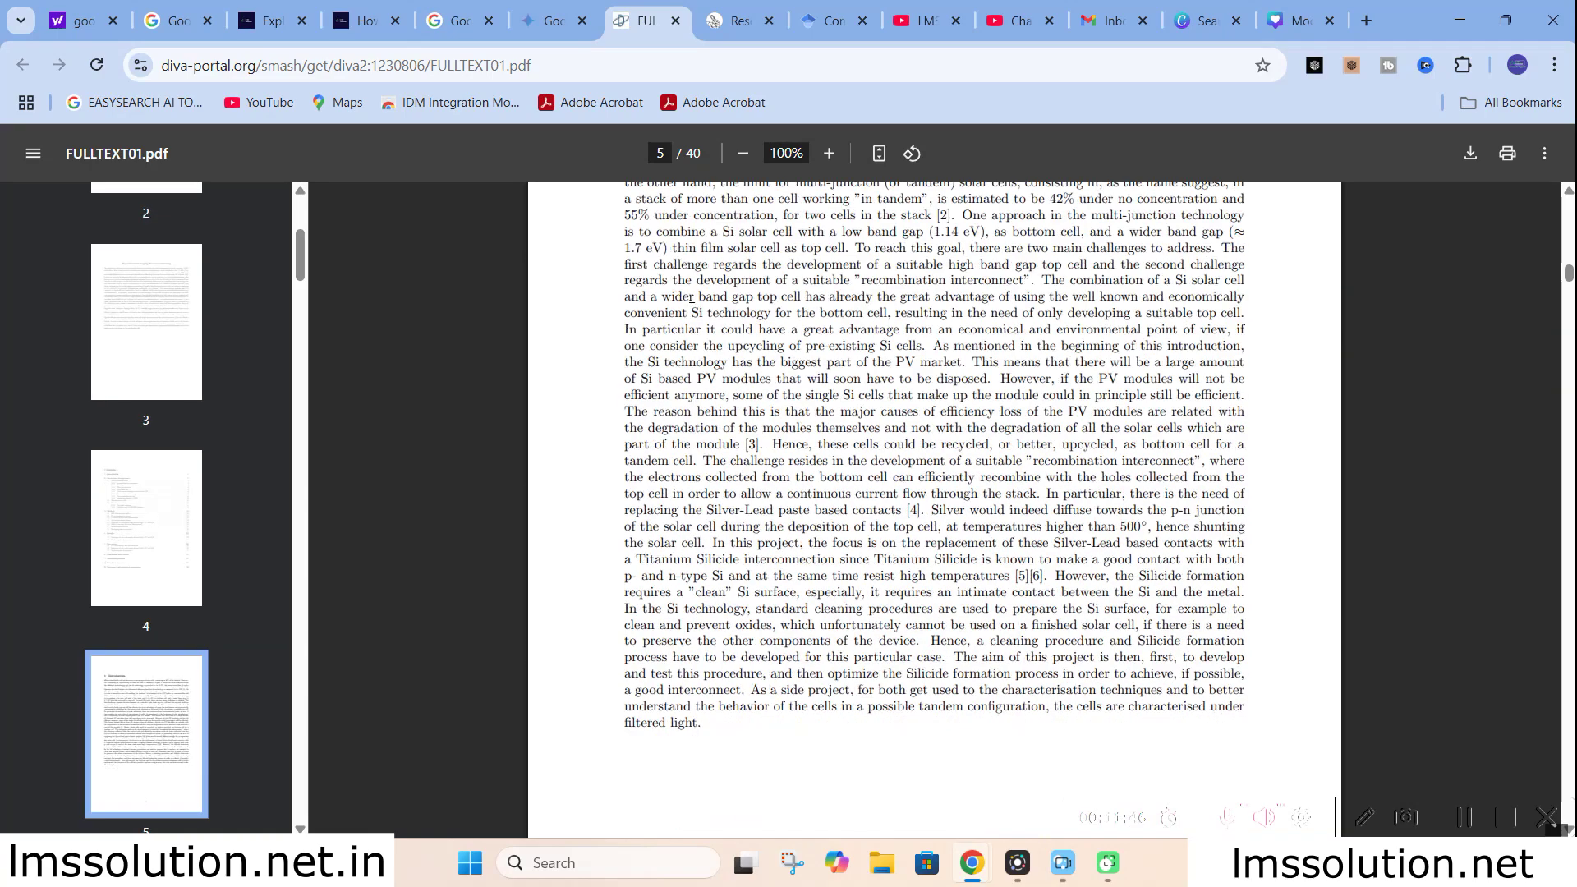
scroll(692, 308, down, 20)
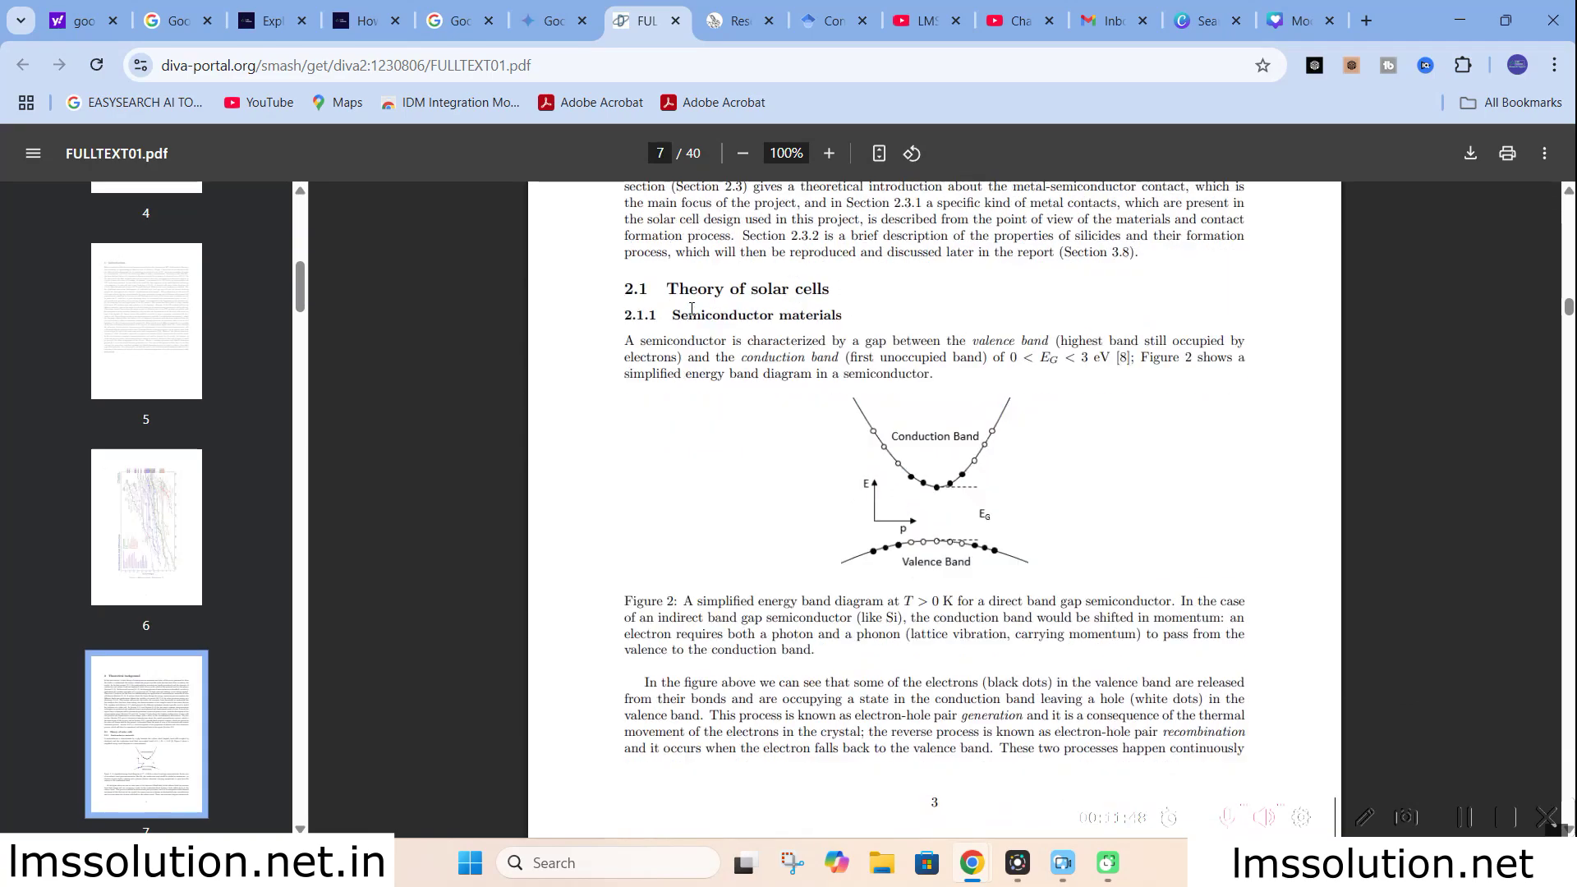
scroll(692, 309, down, 20)
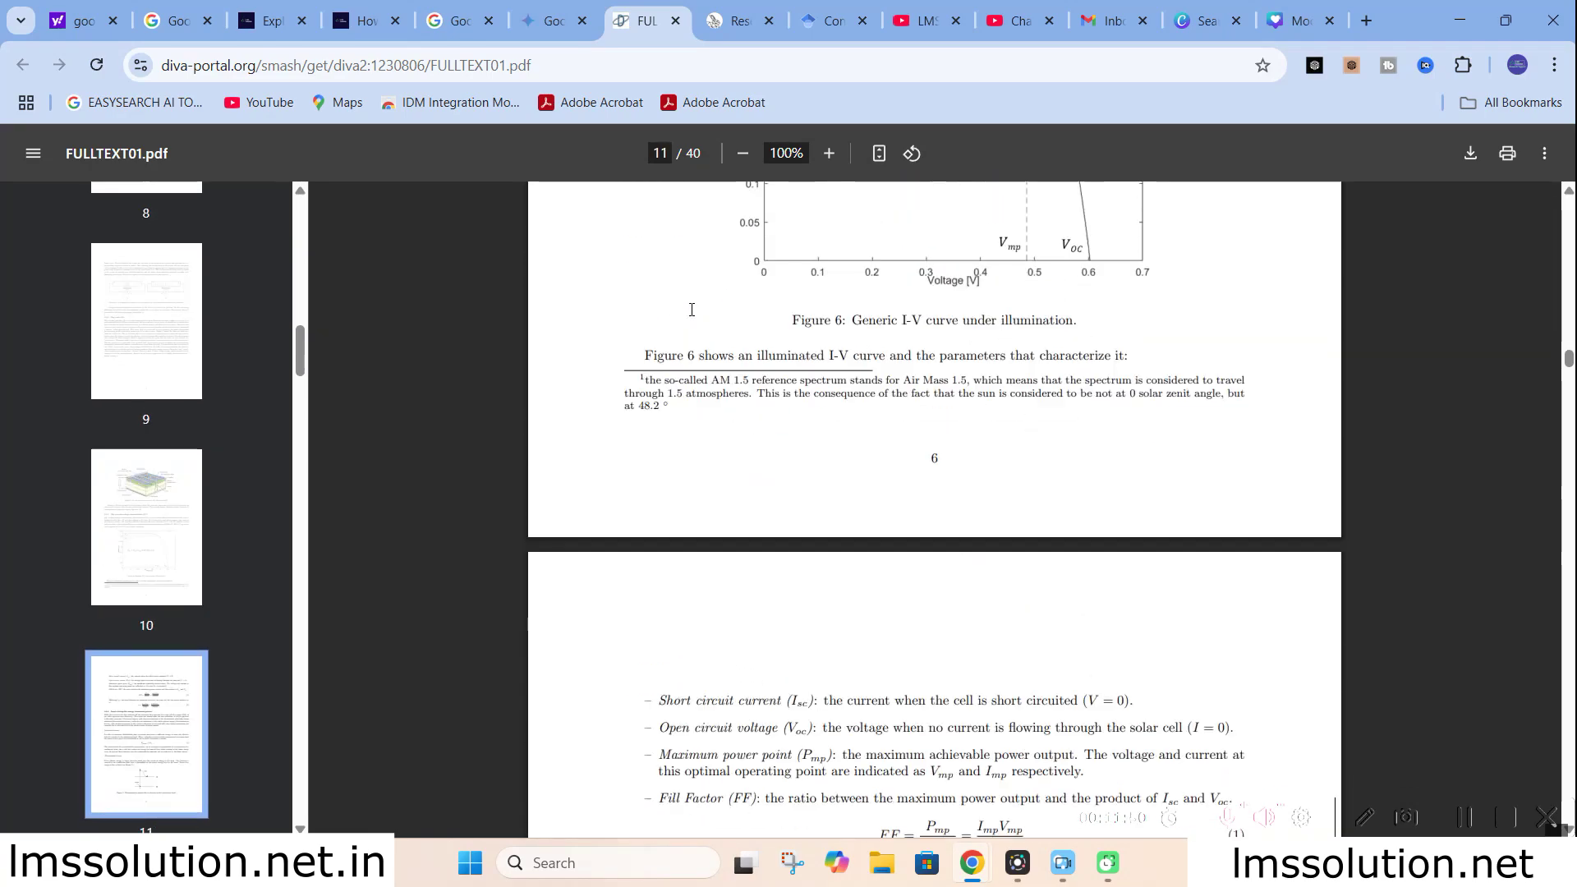
Skim the thesis PDF's sections on solar cell parameters, conversion losses and silicides, and return to its title page
scroll(706, 310, up, 4)
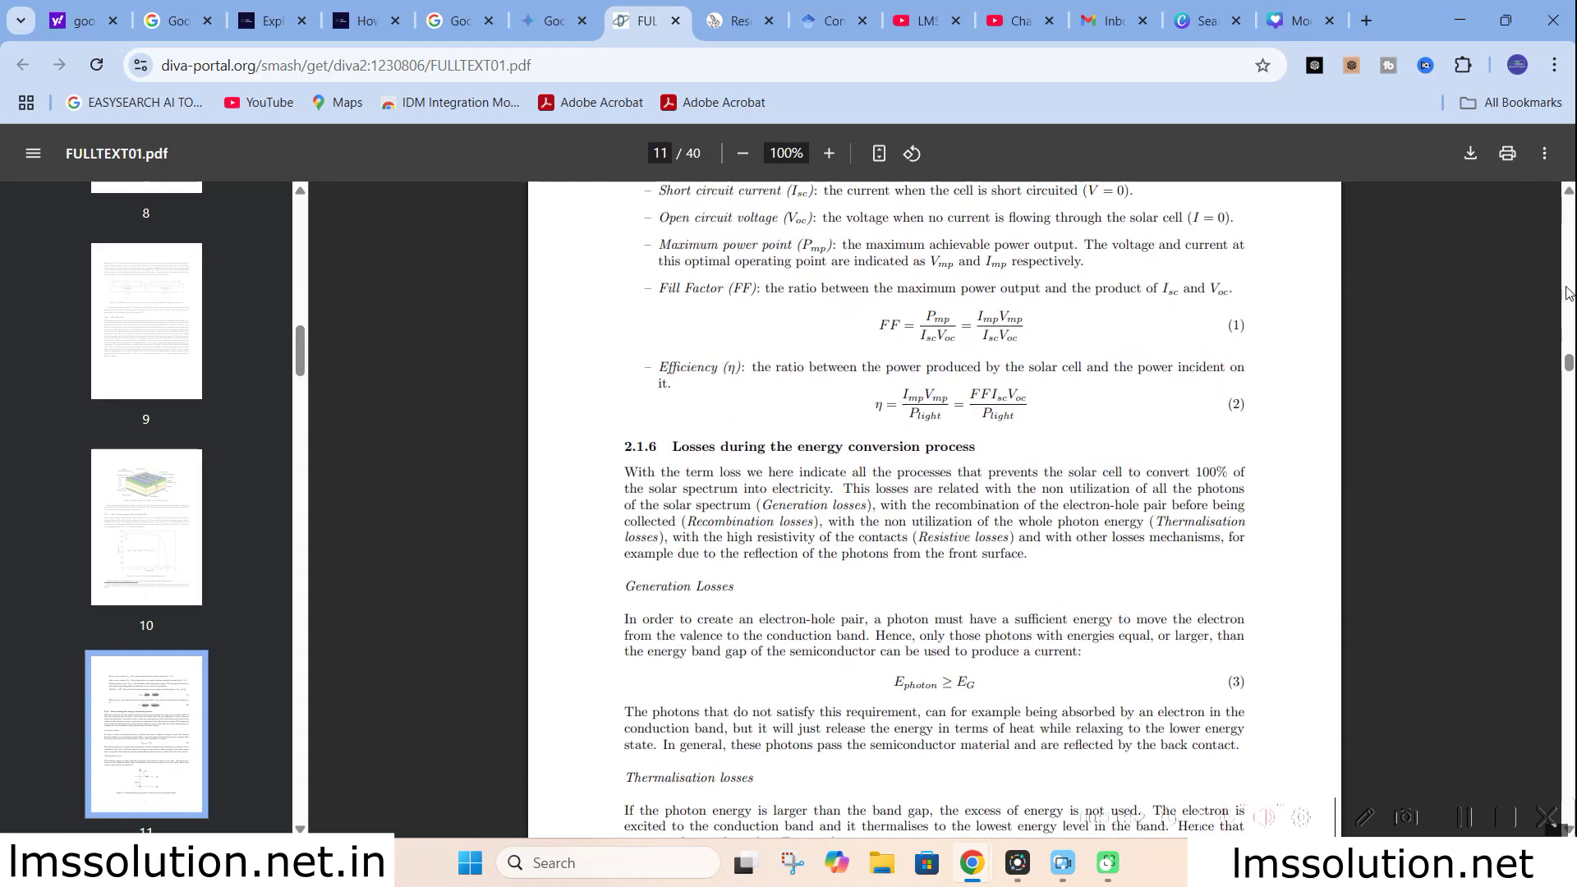
drag(1569, 366, 1569, 472)
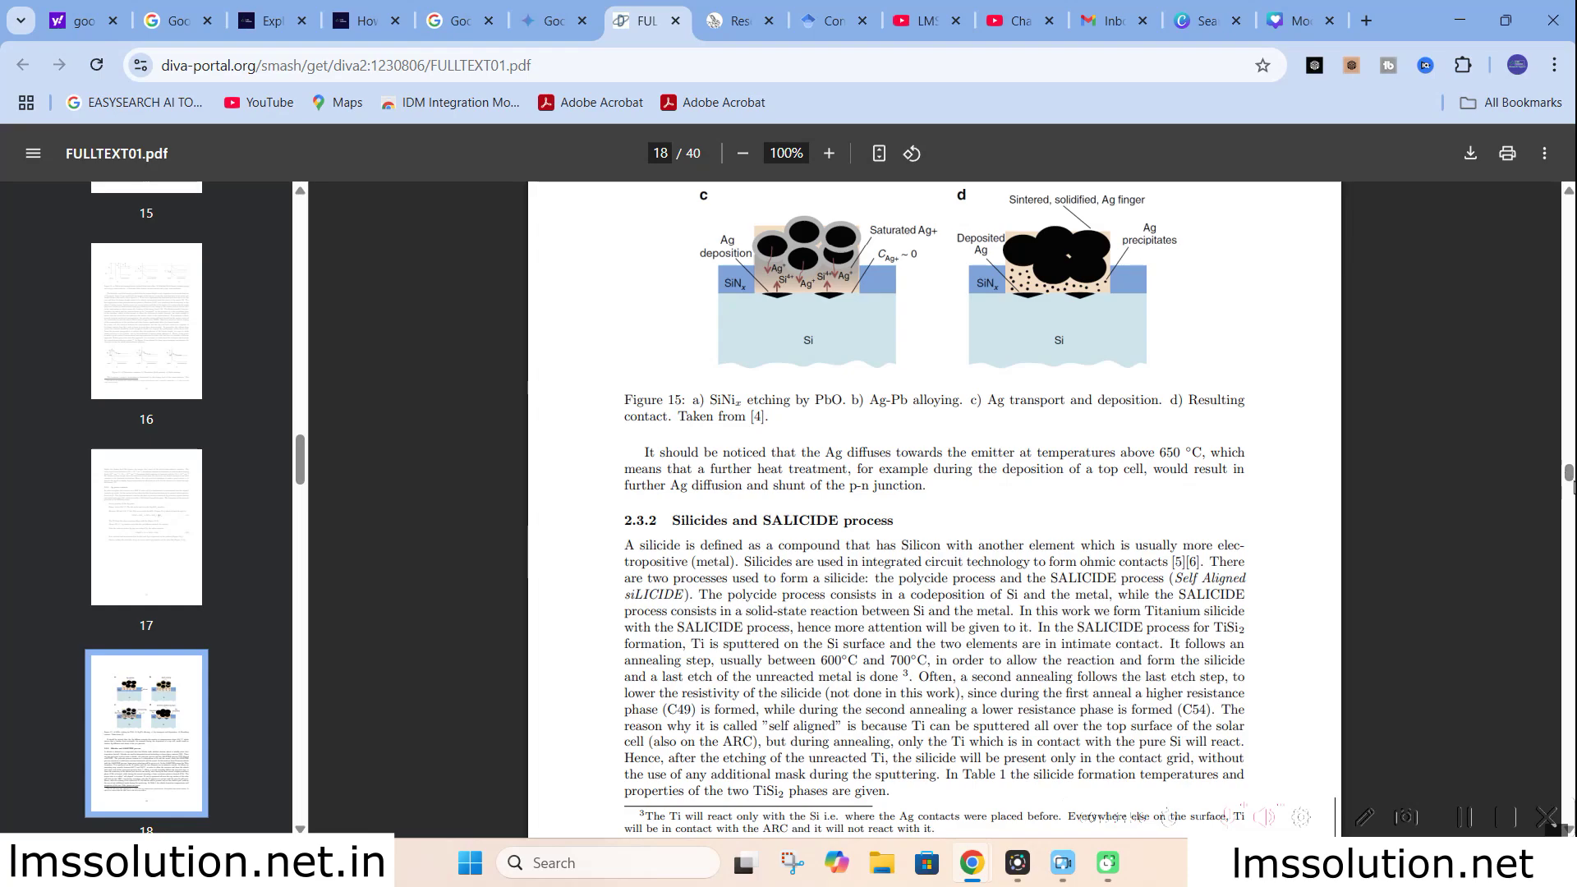
drag(1569, 481, 1567, 212)
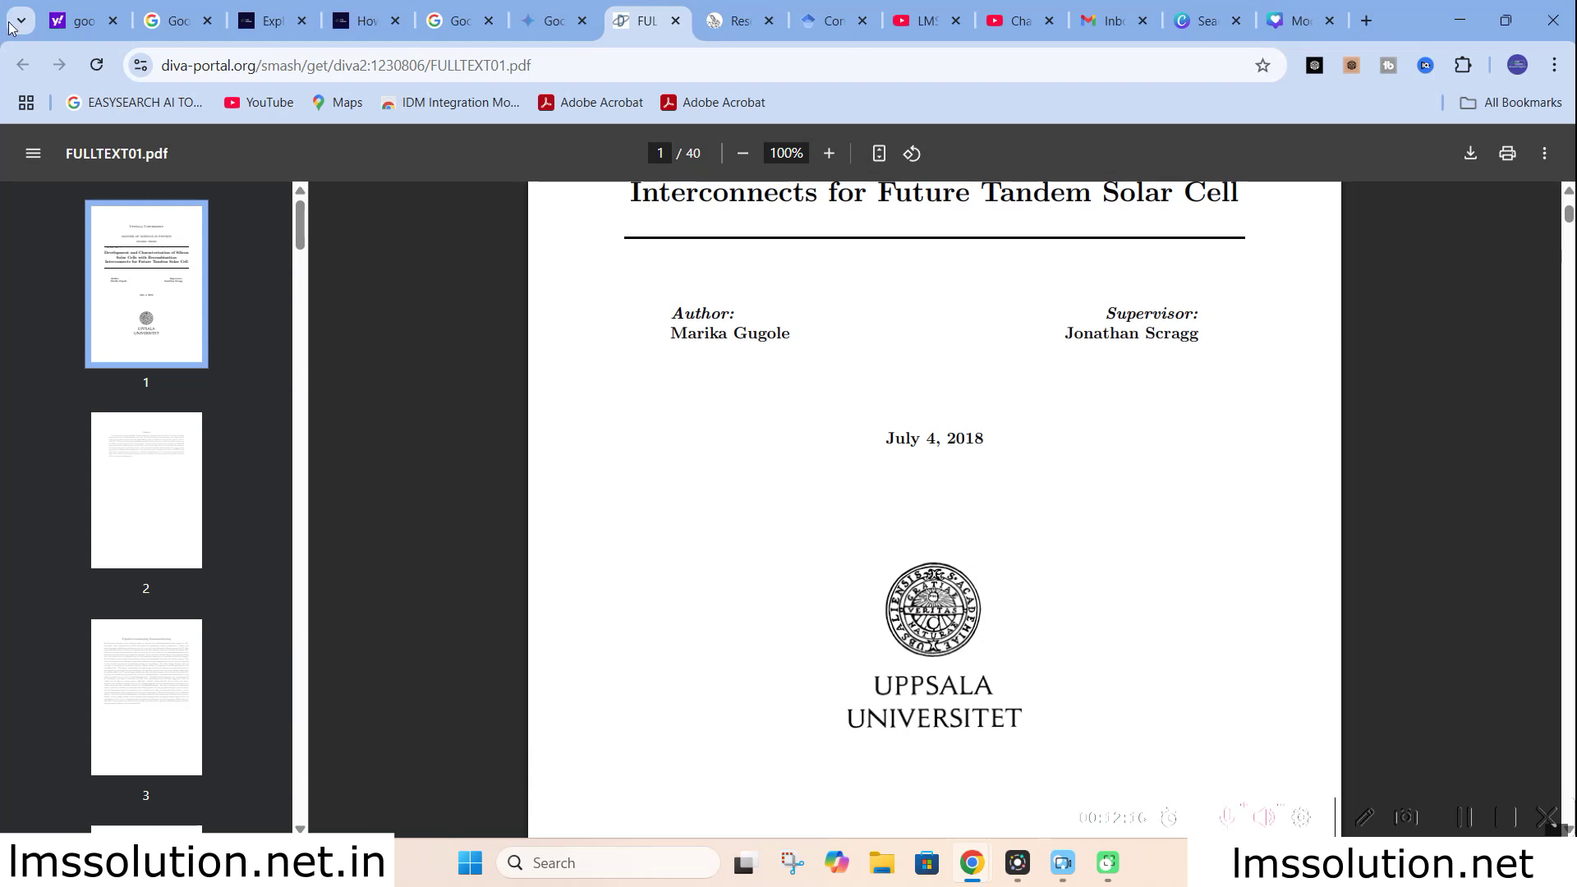
Return to the Gemini chat, review the PV cell modelling response back to its prompt, and show the file attachment options
click(525, 10)
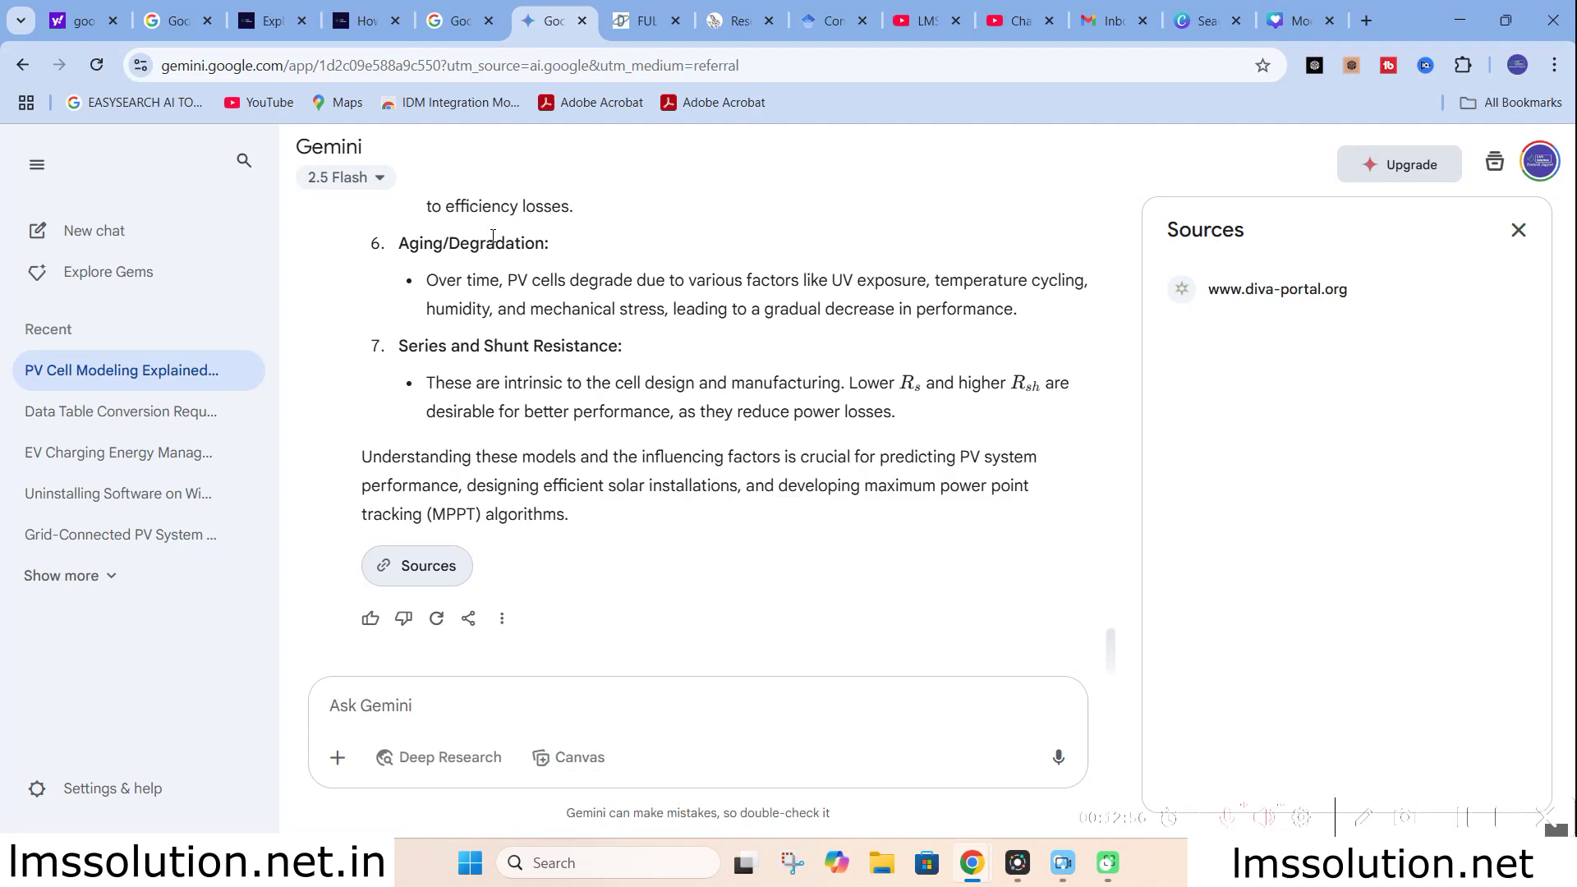
scroll(373, 224, up, 15)
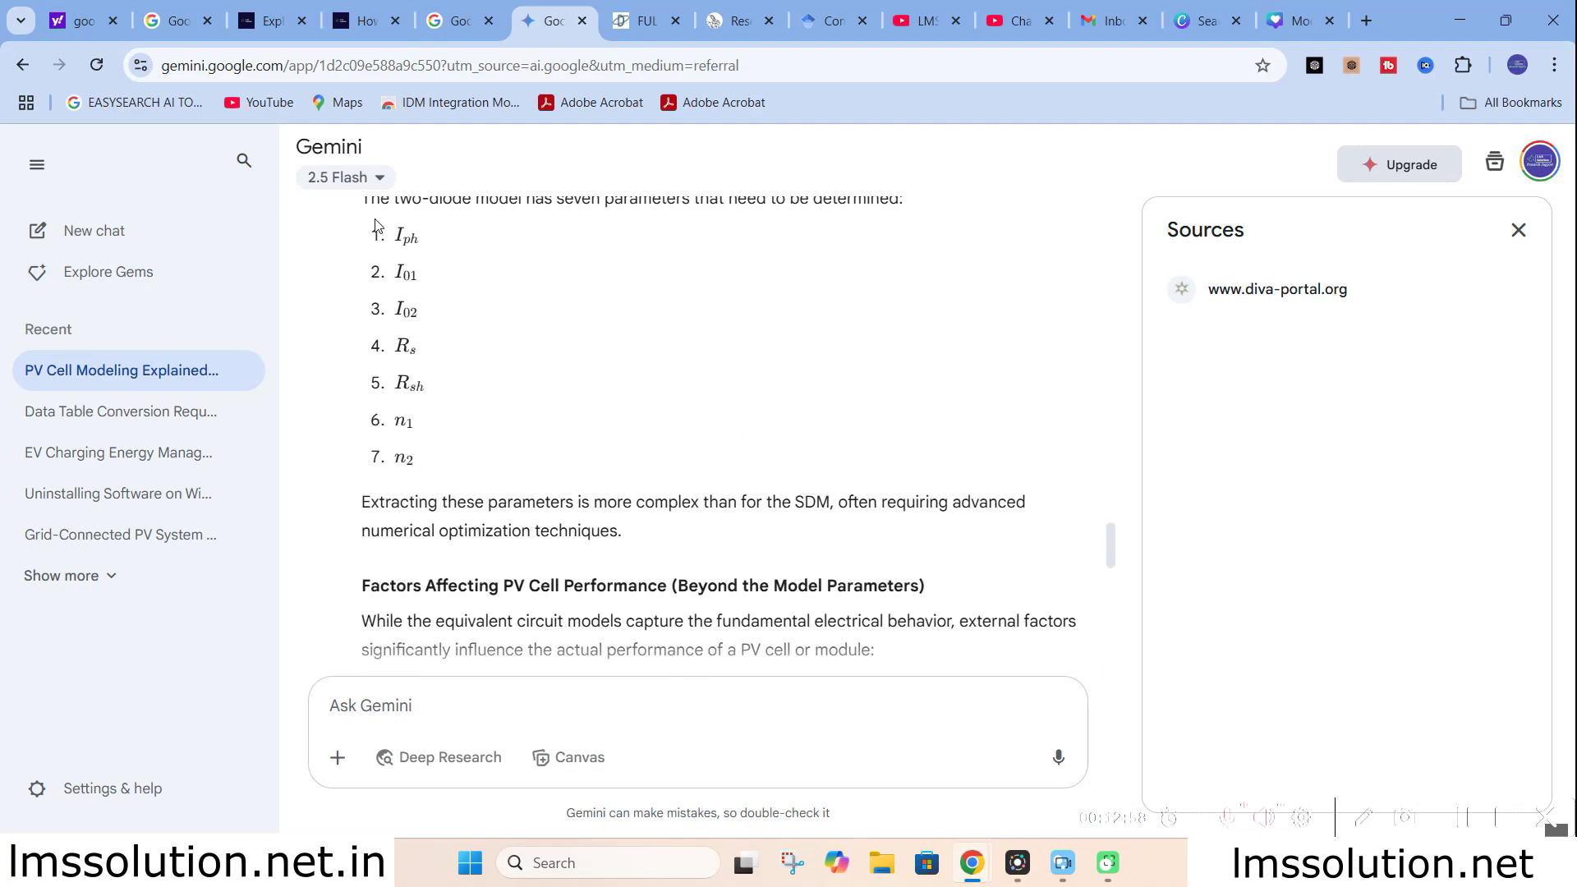
scroll(377, 229, up, 10)
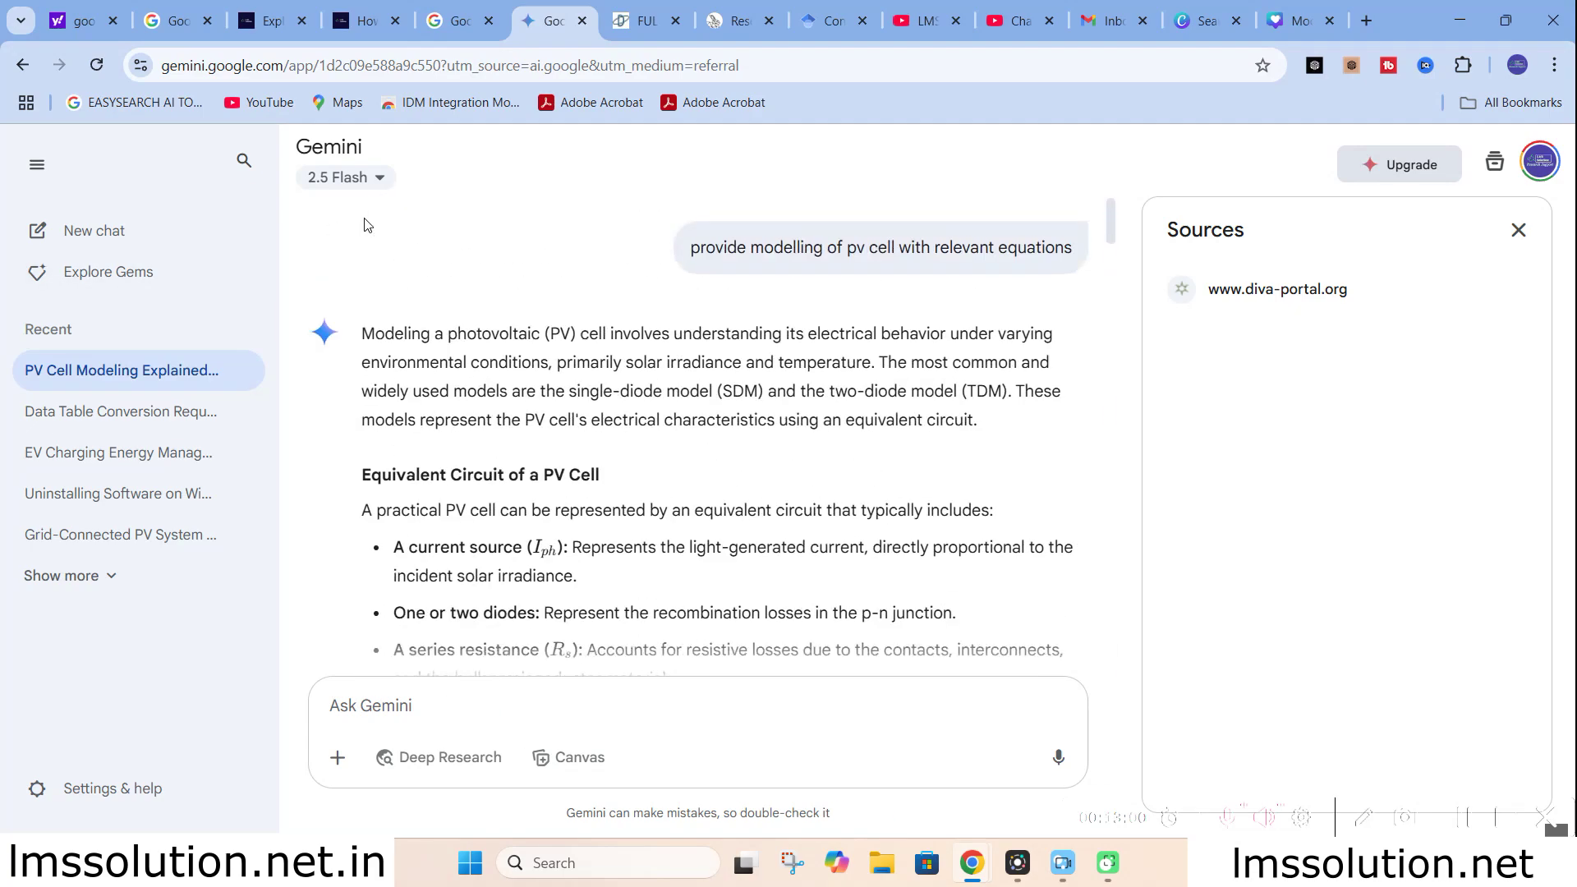
click(338, 756)
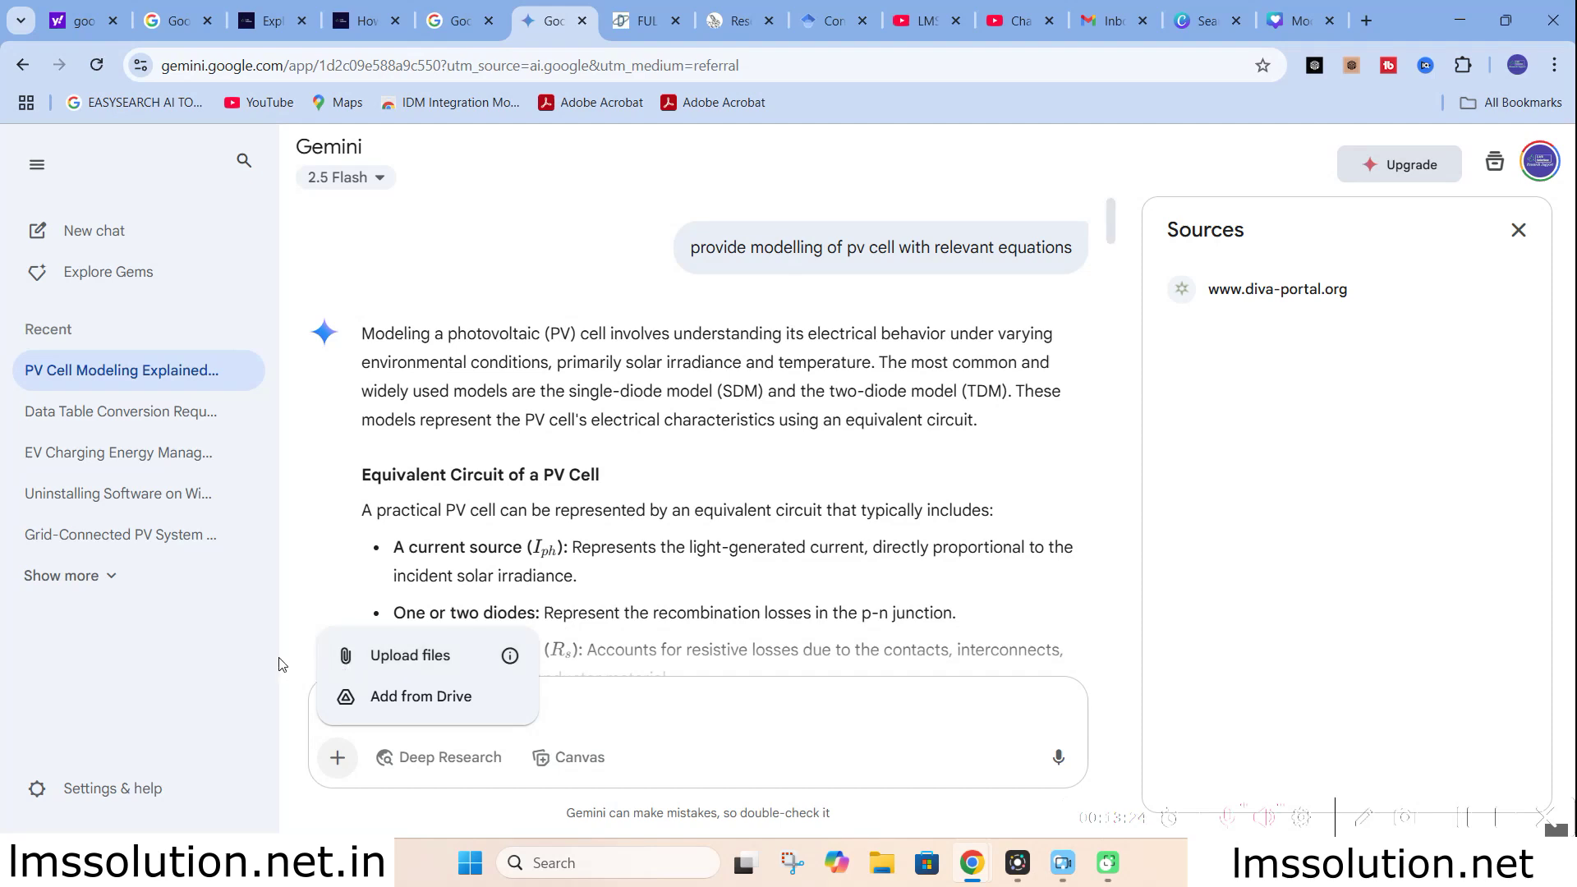
Switch to the lmssolution.net.in site, open its LMS AI page and view the LMS AI Templates list
click(268, 23)
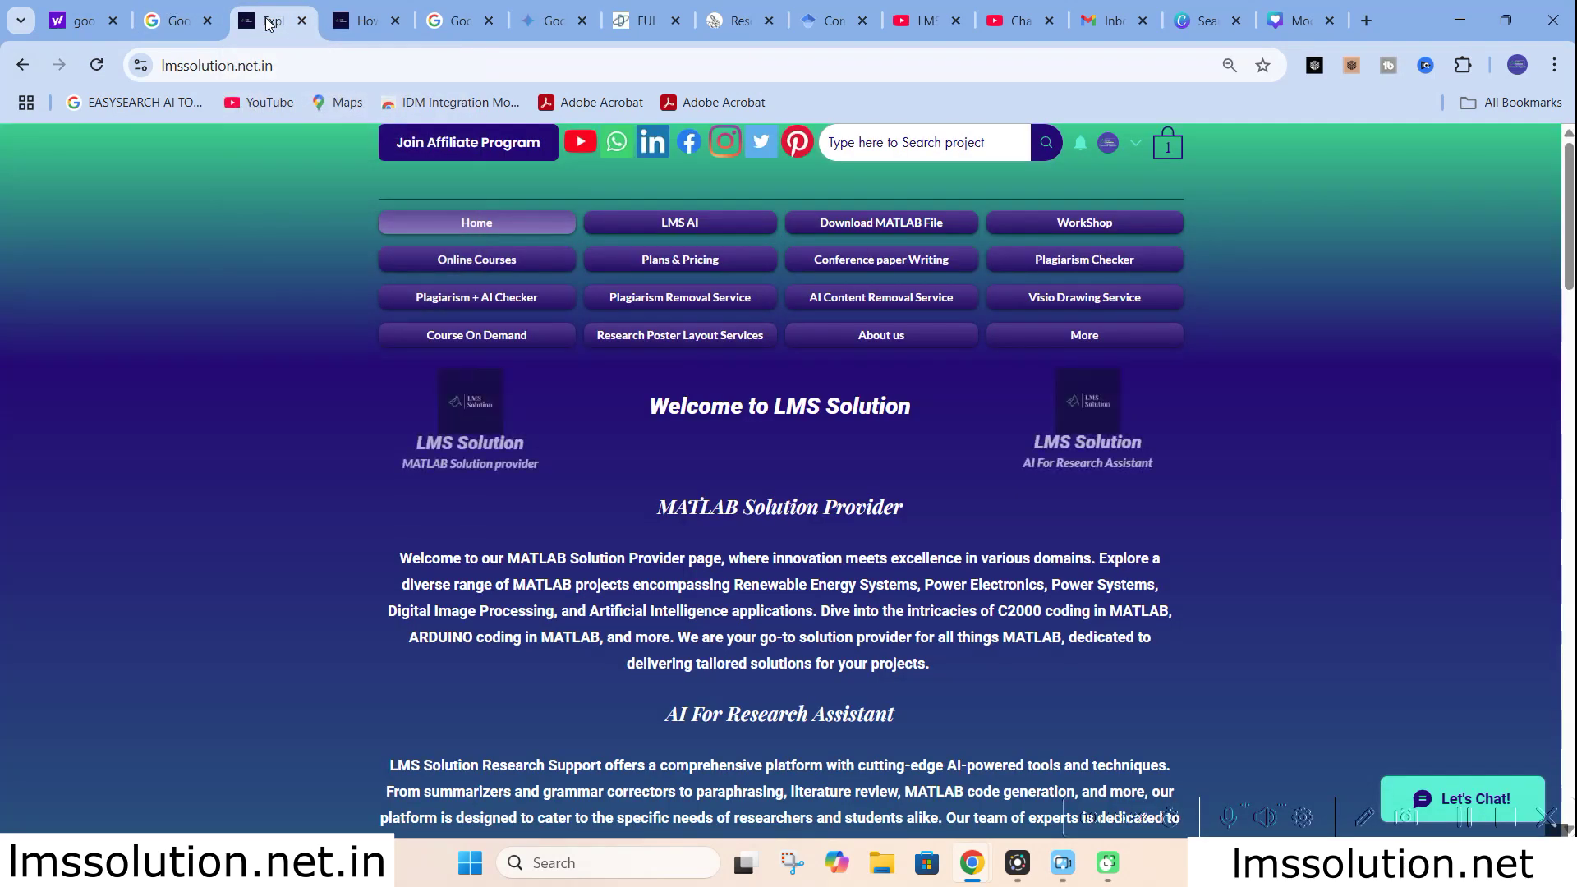
click(732, 221)
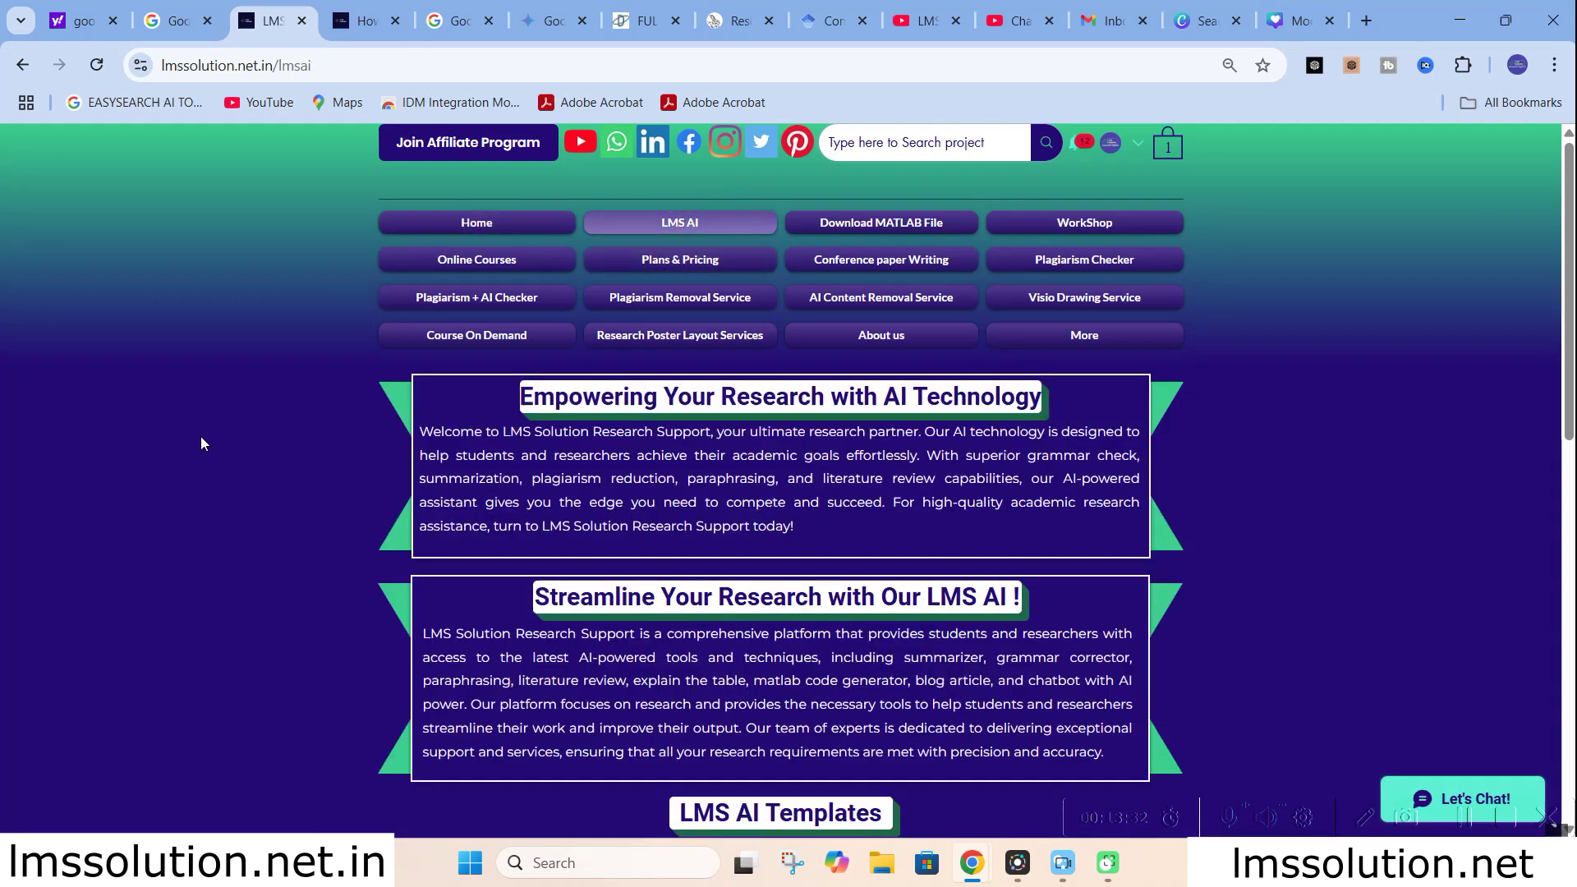
scroll(219, 438, down, 6)
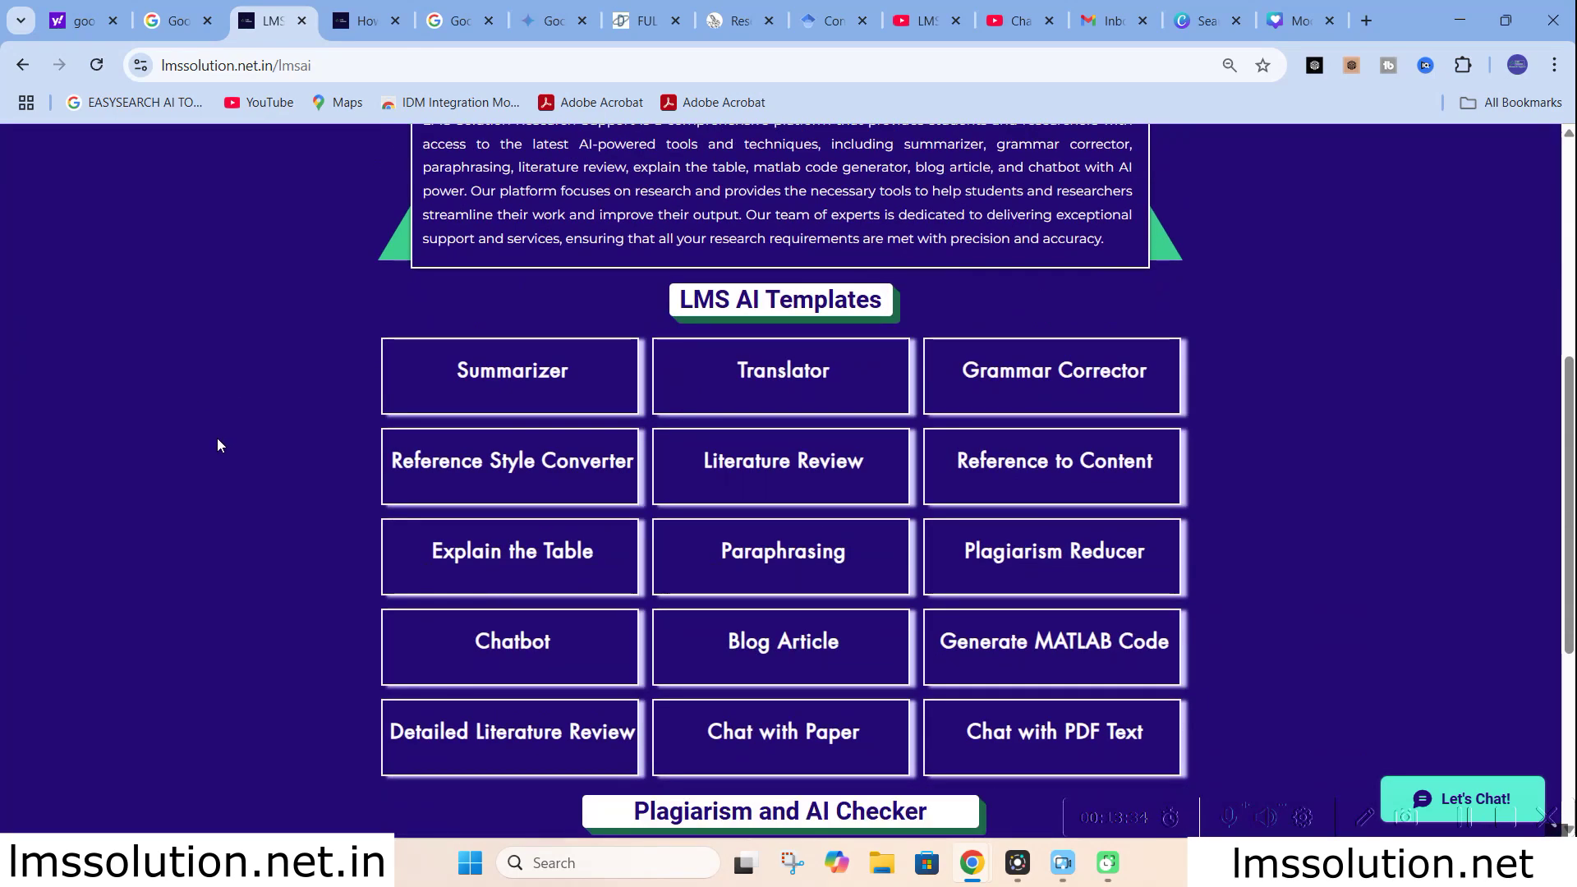